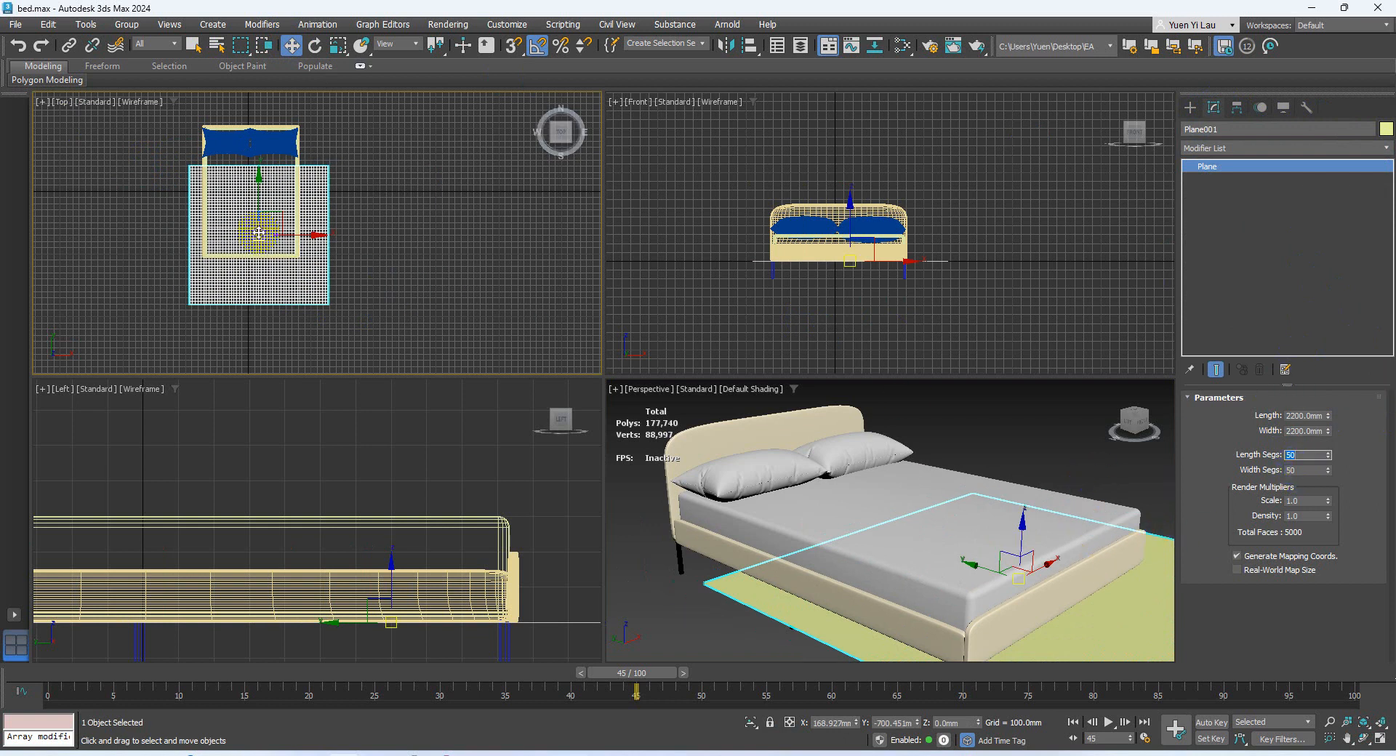
Step: Raise the plane above the bed to a height of about 506 mm and show edged faces in the perspective view
scroll(350, 227, "up", 4)
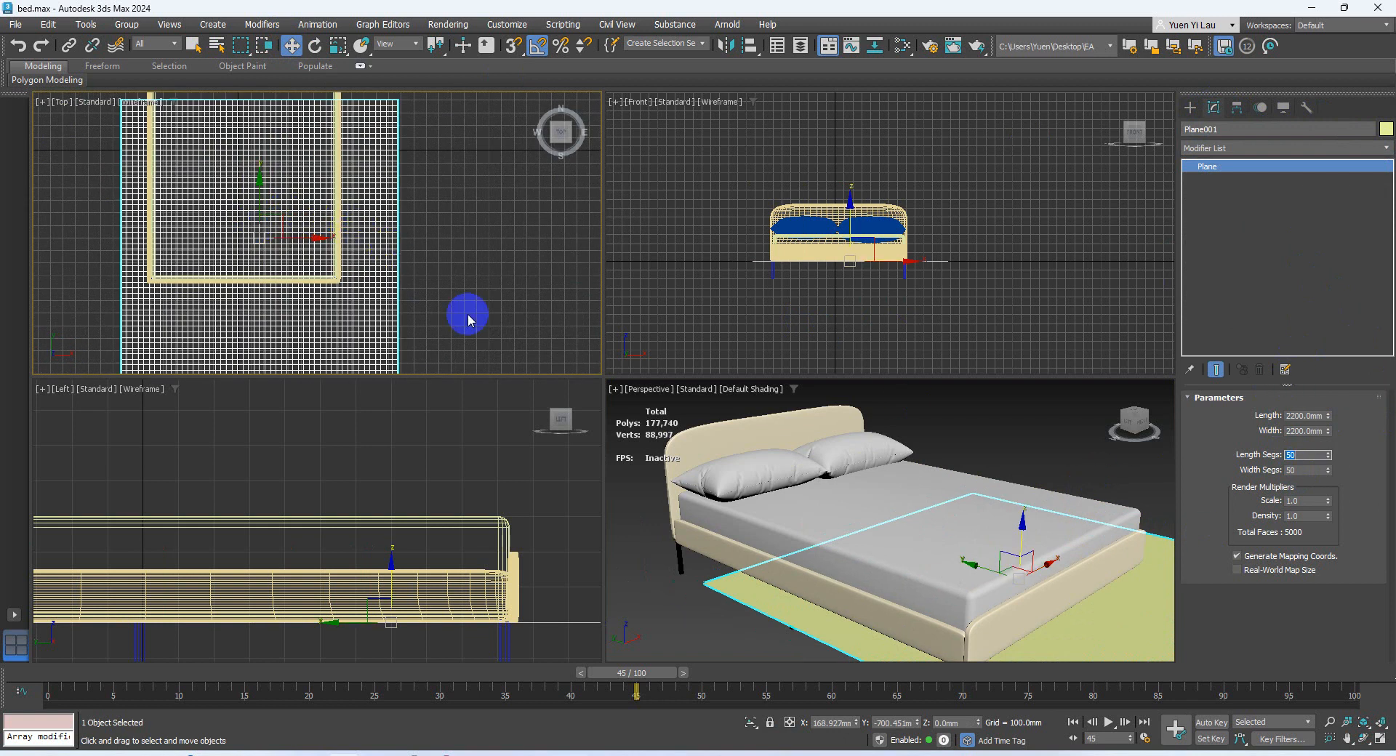
scroll(995, 593, "up", 5)
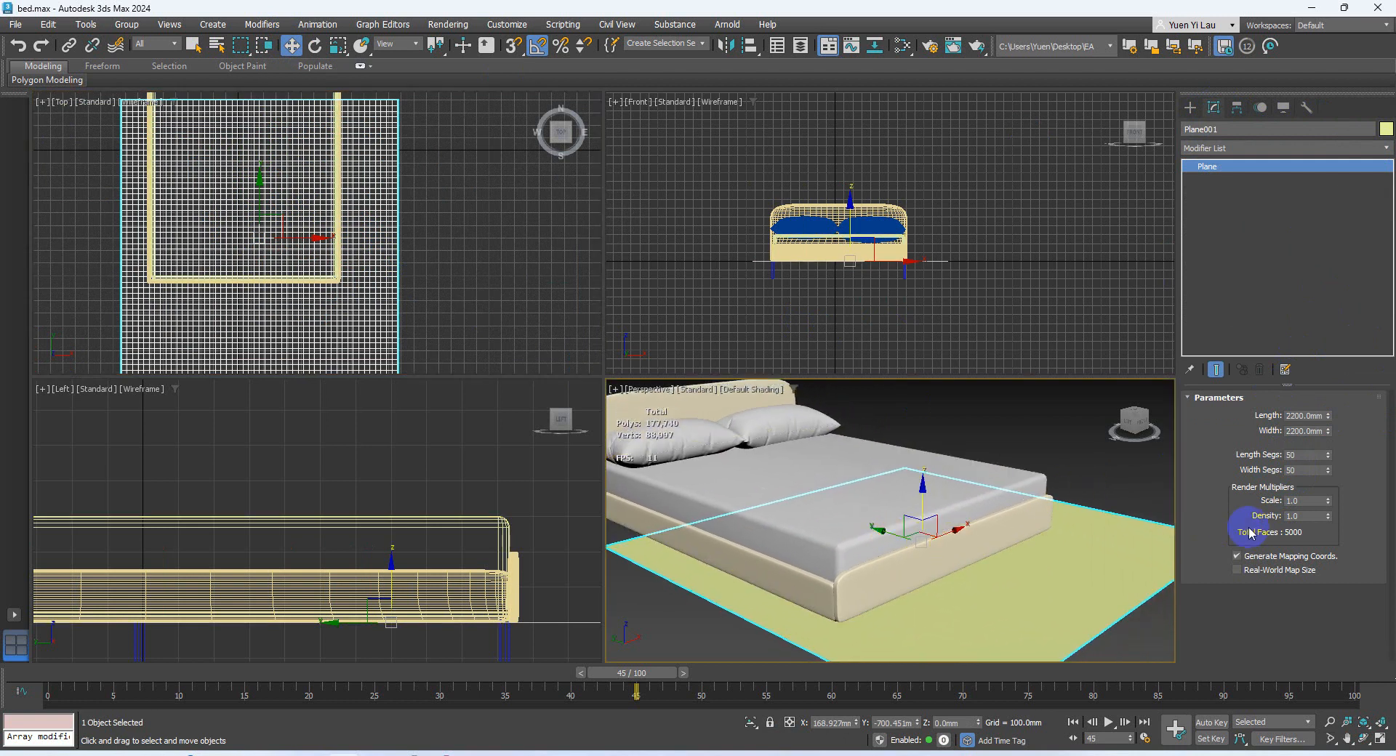
left_click_drag(925, 483, 950, 388)
middle_click_drag(966, 467, 944, 525, "alt")
key("F4")
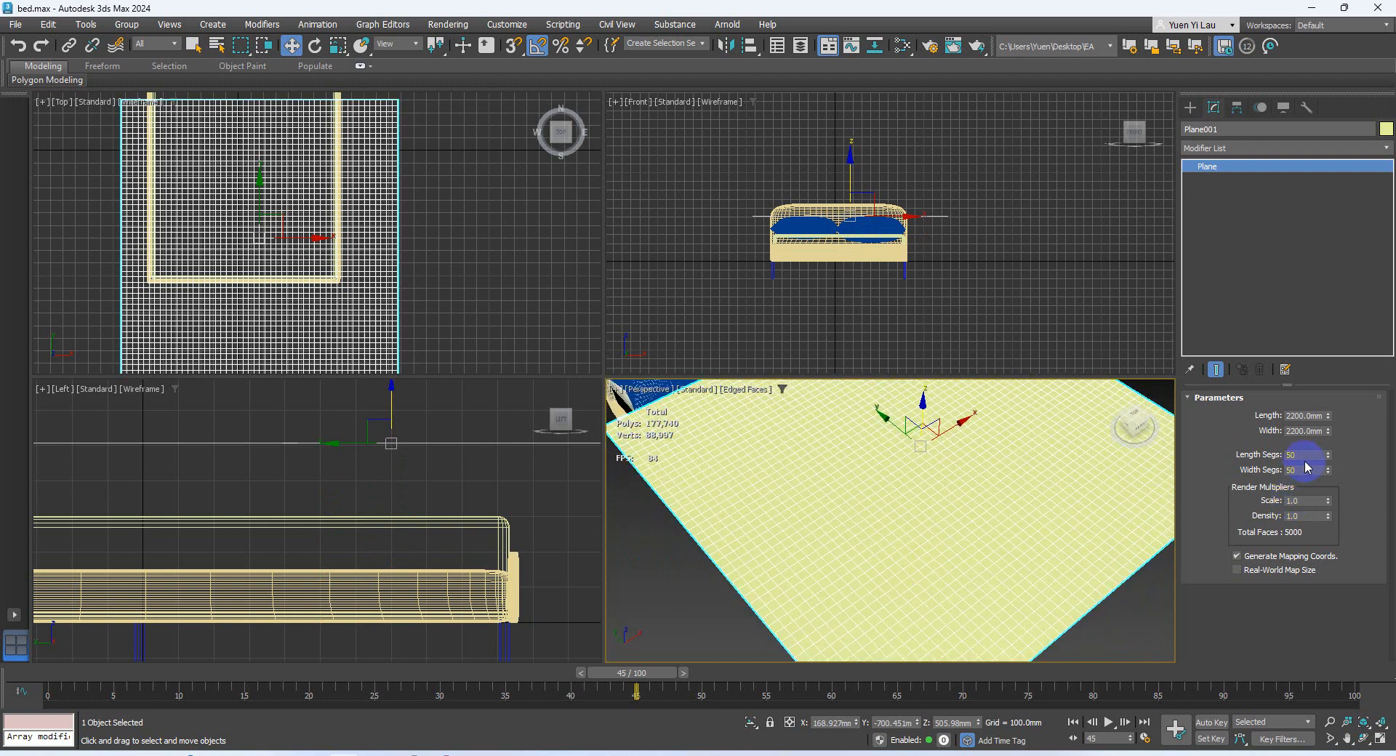
Step: Add an Edit Poly modifier to the plane and switch to vertex level
left_click(1324, 147)
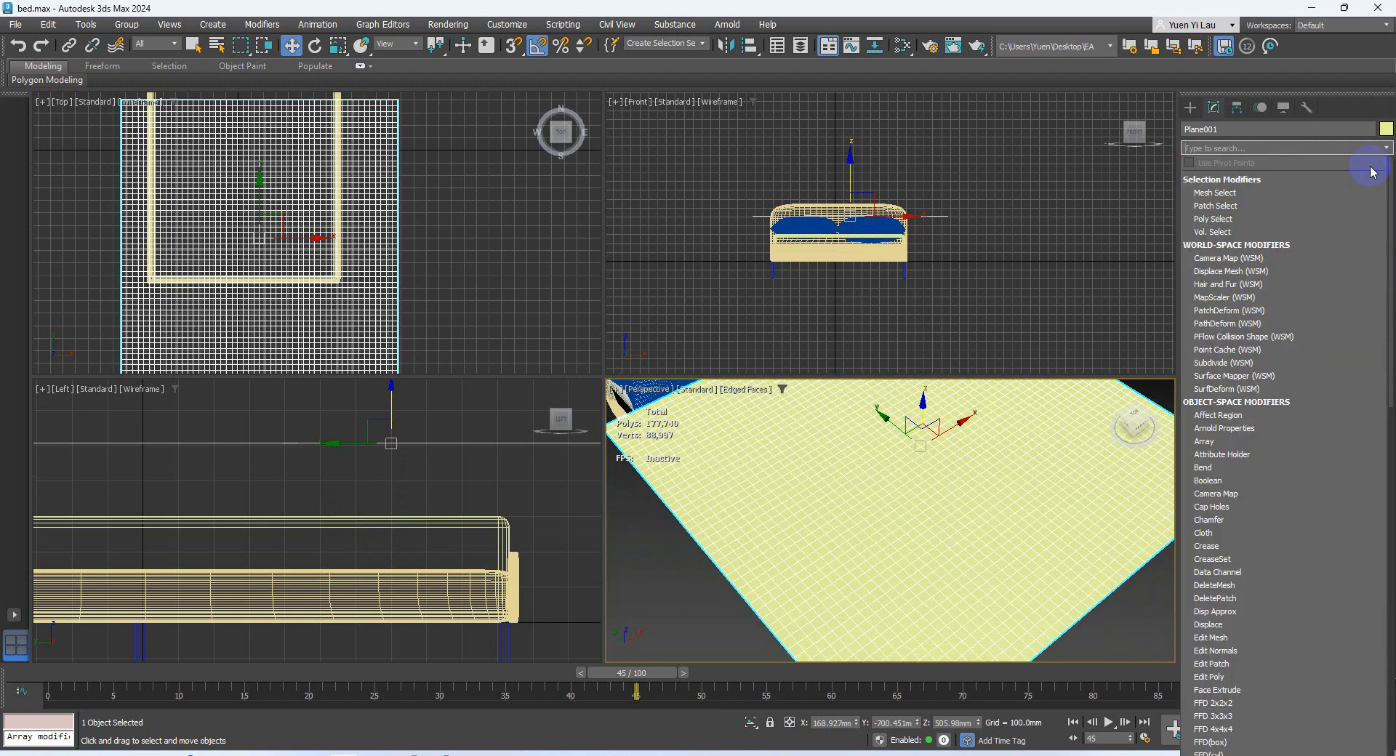
left_click_drag(1390, 189, 1394, 640)
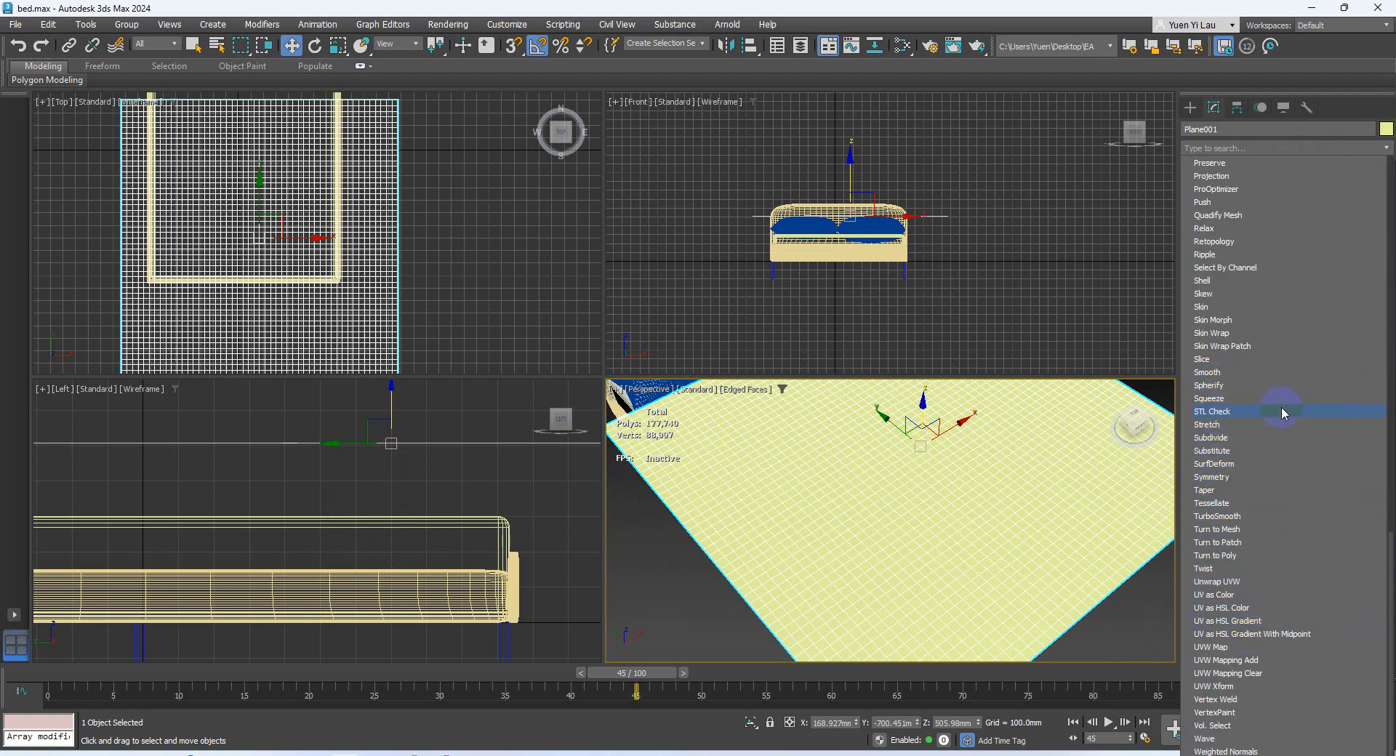
scroll(1281, 407, "up", 20)
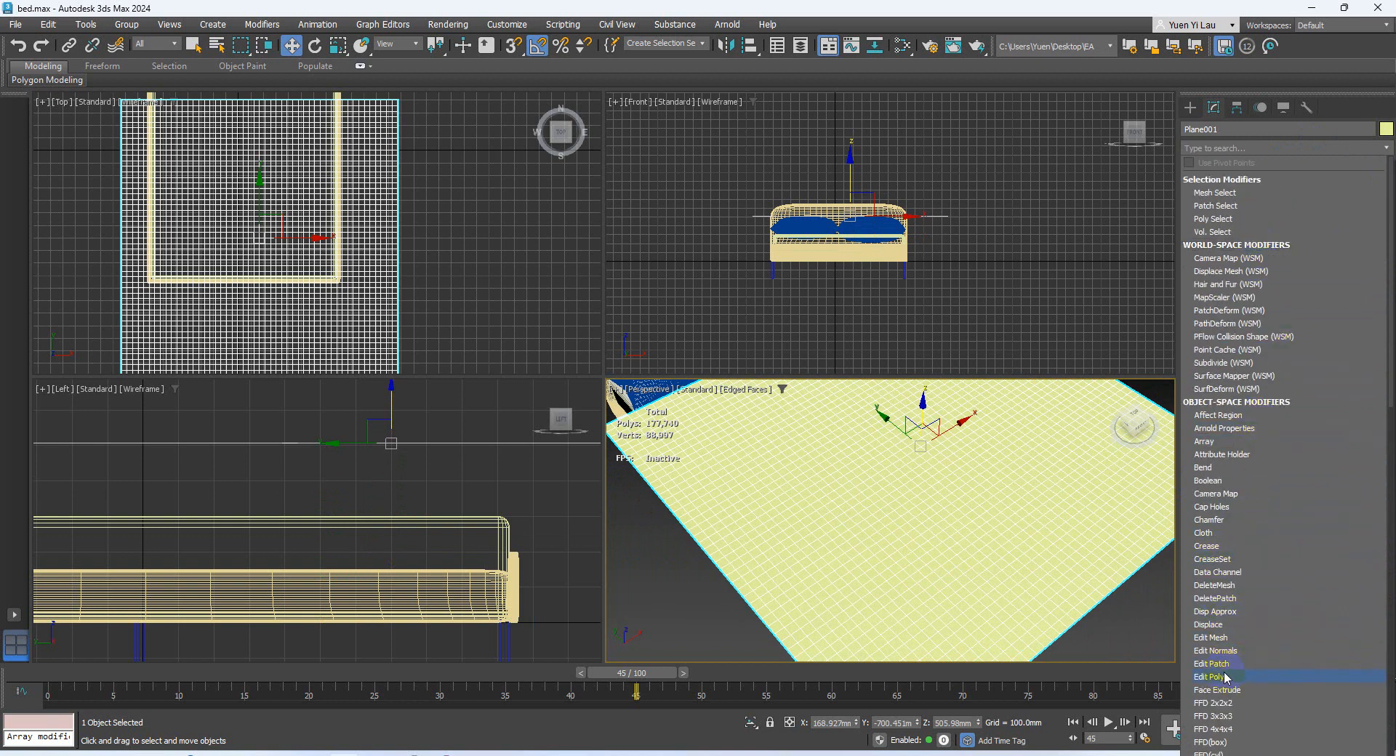
left_click(1228, 675)
left_click(1205, 166)
left_click(1232, 178)
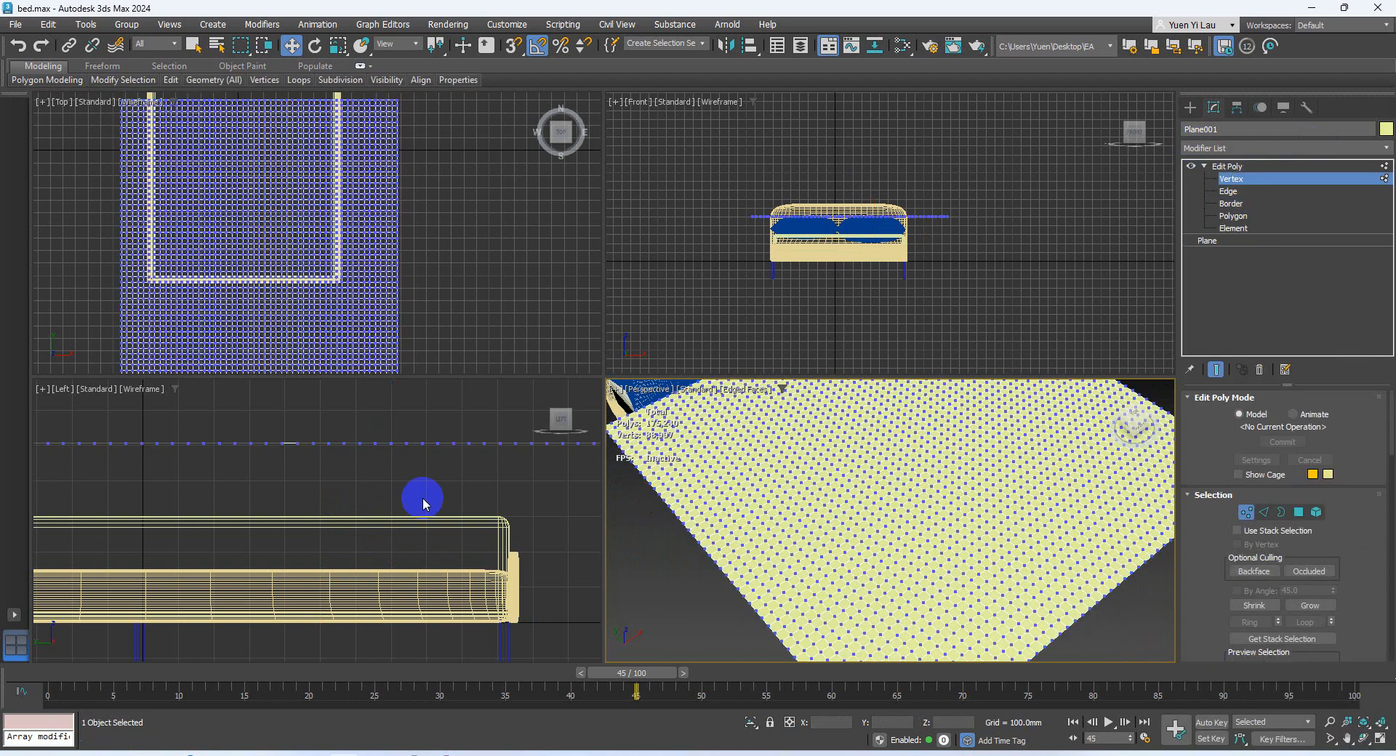
Step: Select the vertex rows at the plane's headboard end in the left view, then rotate and move them to fold that end back over the plane
scroll(436, 556, "down", 8)
left_click_drag(275, 507, 360, 542)
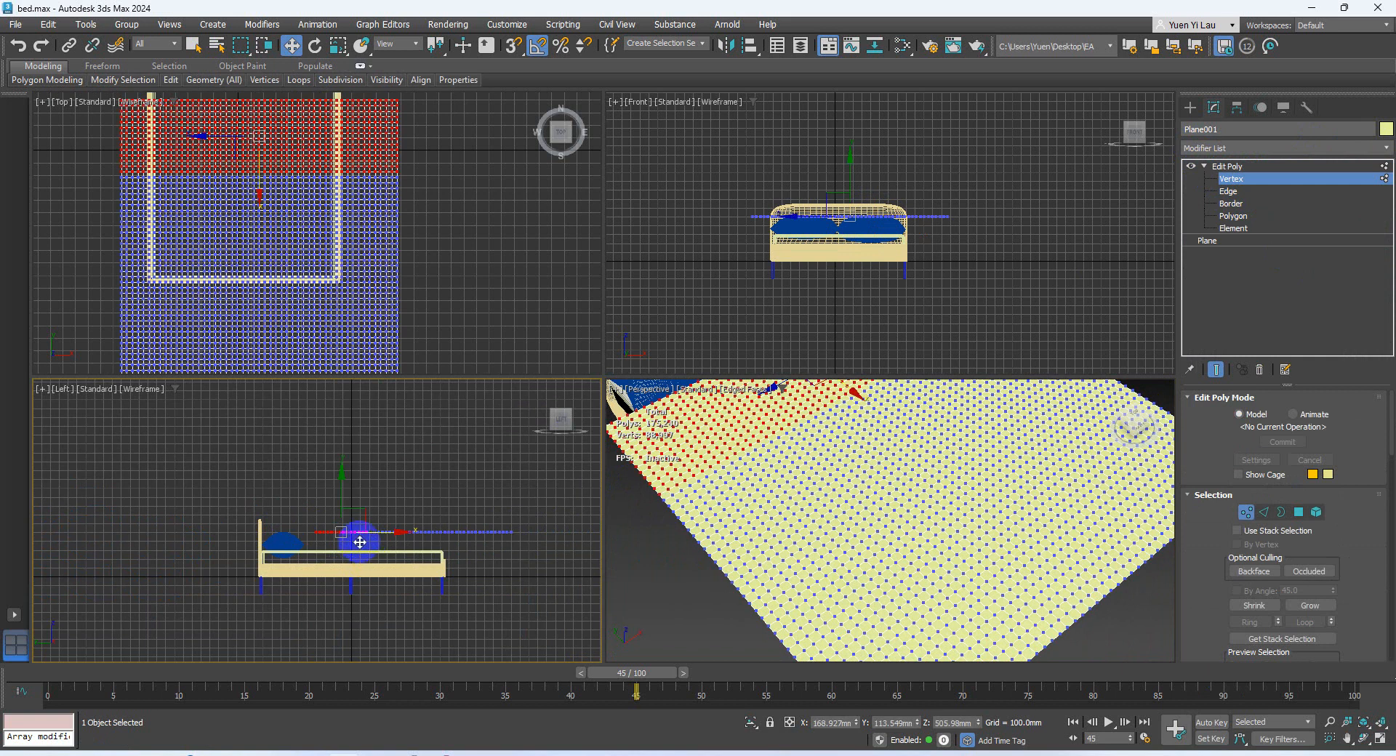
scroll(360, 542, "up", 5)
left_click_drag(228, 483, 349, 570)
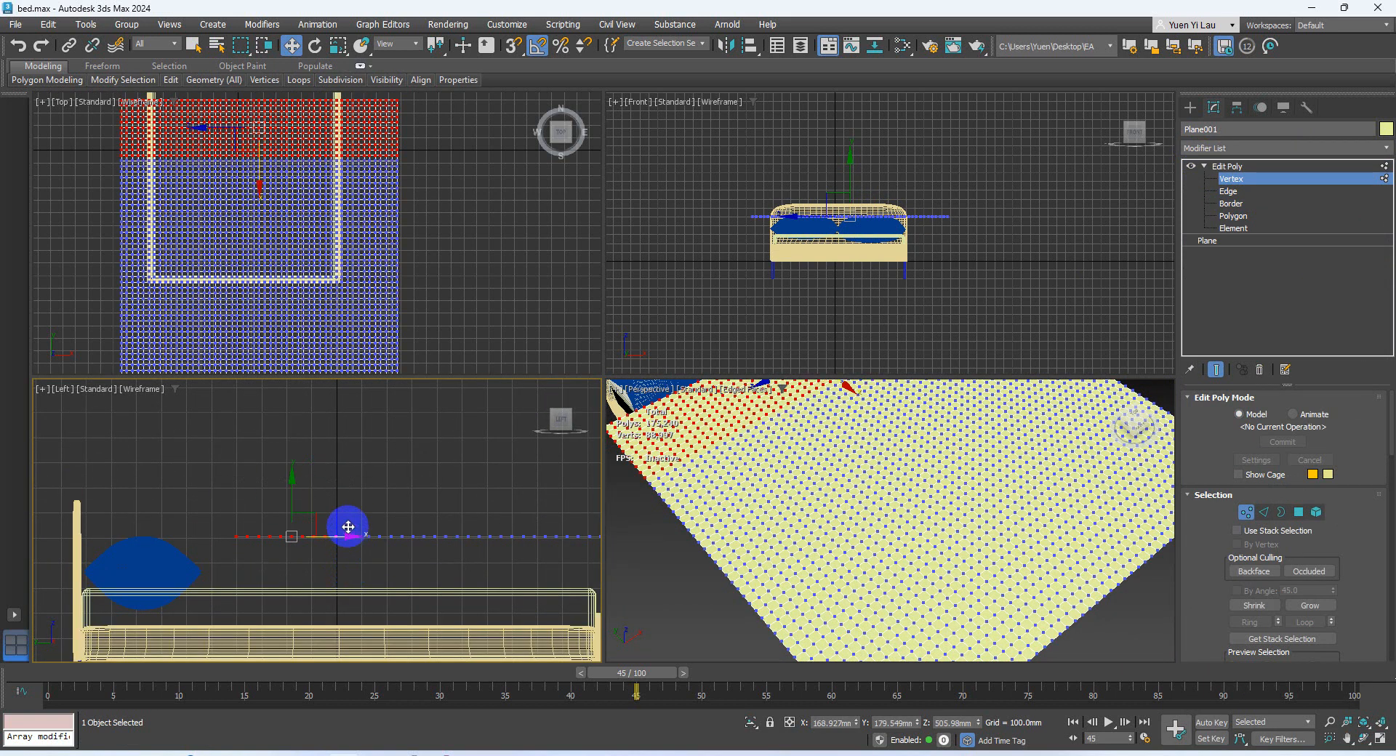
key("e")
key("Escape")
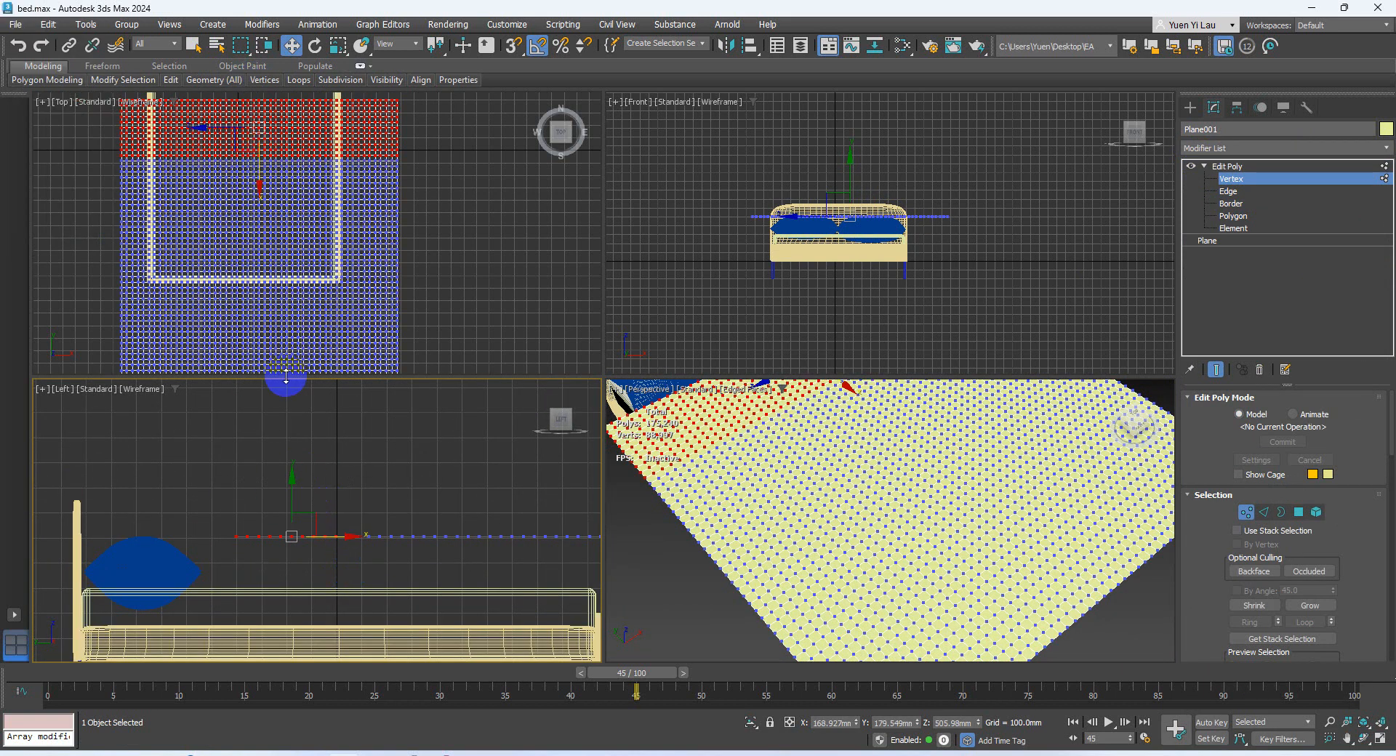
key("e")
key("r")
key("e")
left_click_drag(328, 499, 365, 608)
key("w")
left_click_drag(308, 533, 414, 476)
Step: Shape the folded end's outer vertex rows into a second, zigzag fold and leave vertex level
key("r")
key("e")
key("w")
key("e")
key("w")
middle_click_drag(868, 443, 922, 499, "alt")
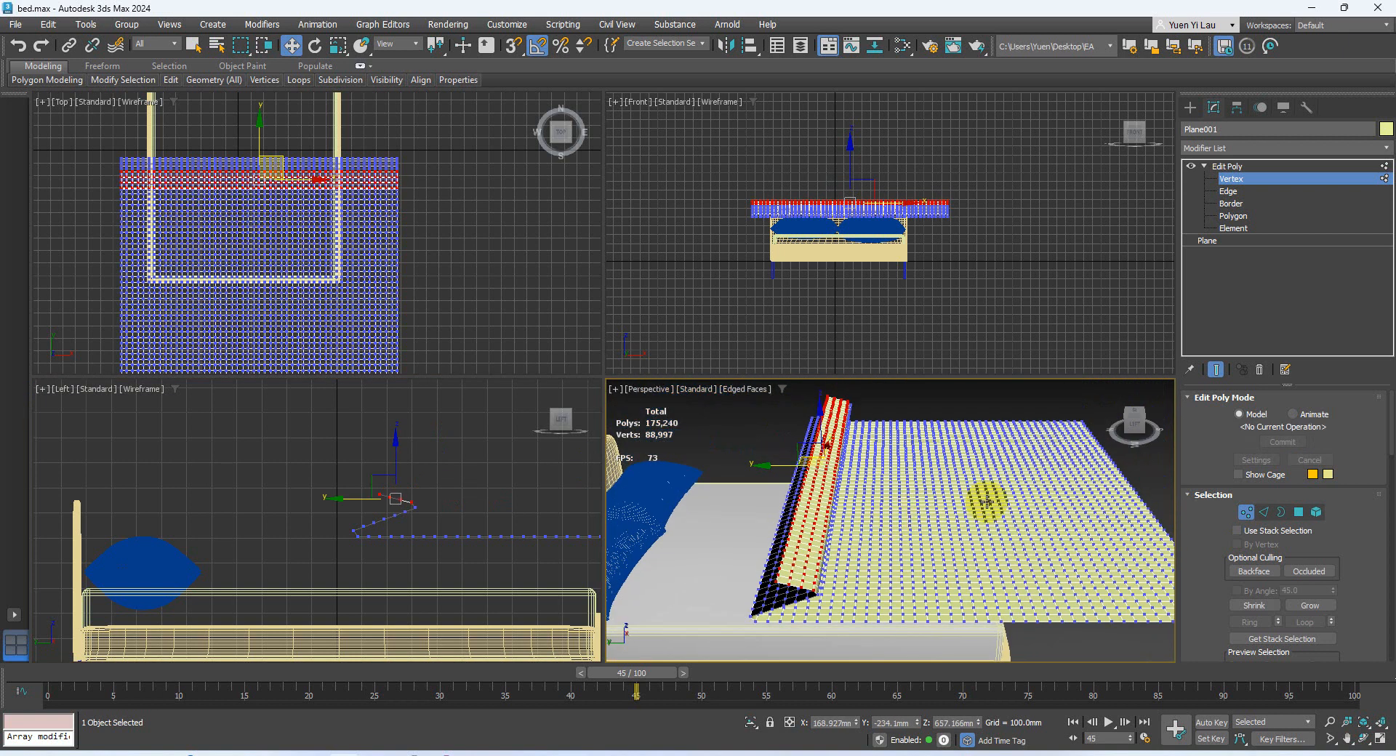
left_click(1263, 180)
Step: Move the folded plane toward the headboard and centre it across the width of the bed
middle_click_drag(453, 560, 327, 521)
scroll(329, 520, "down", 2)
left_click_drag(399, 511, 328, 511)
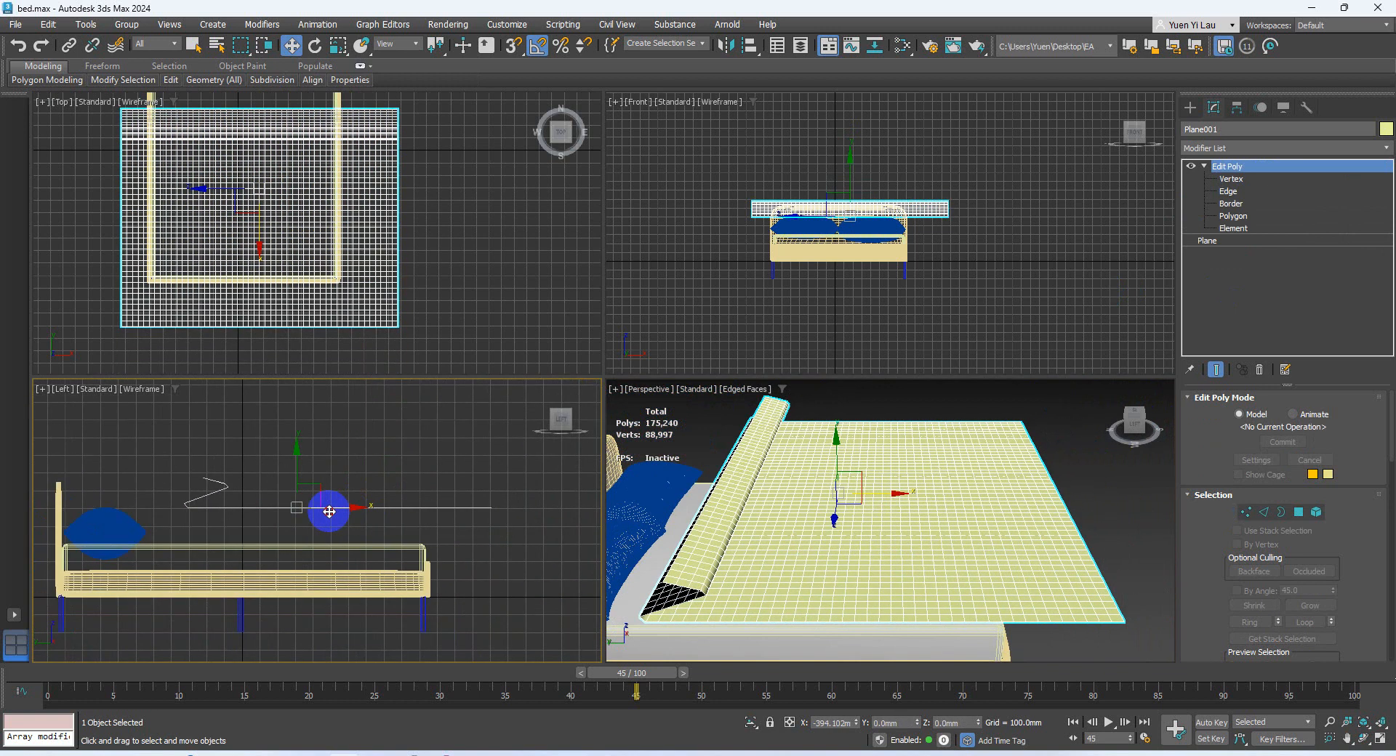
middle_click_drag(297, 206, 311, 228)
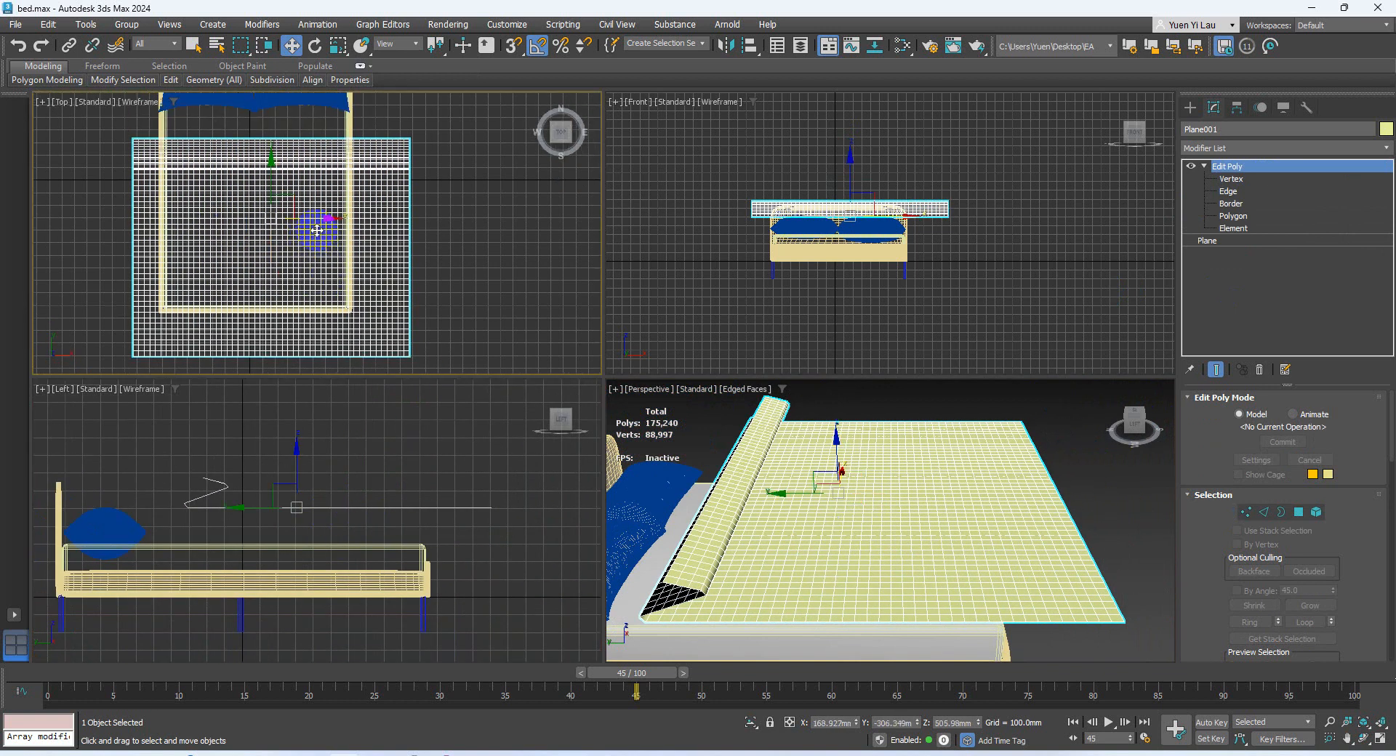
left_click_drag(299, 197, 279, 180)
middle_click_drag(841, 562, 921, 533)
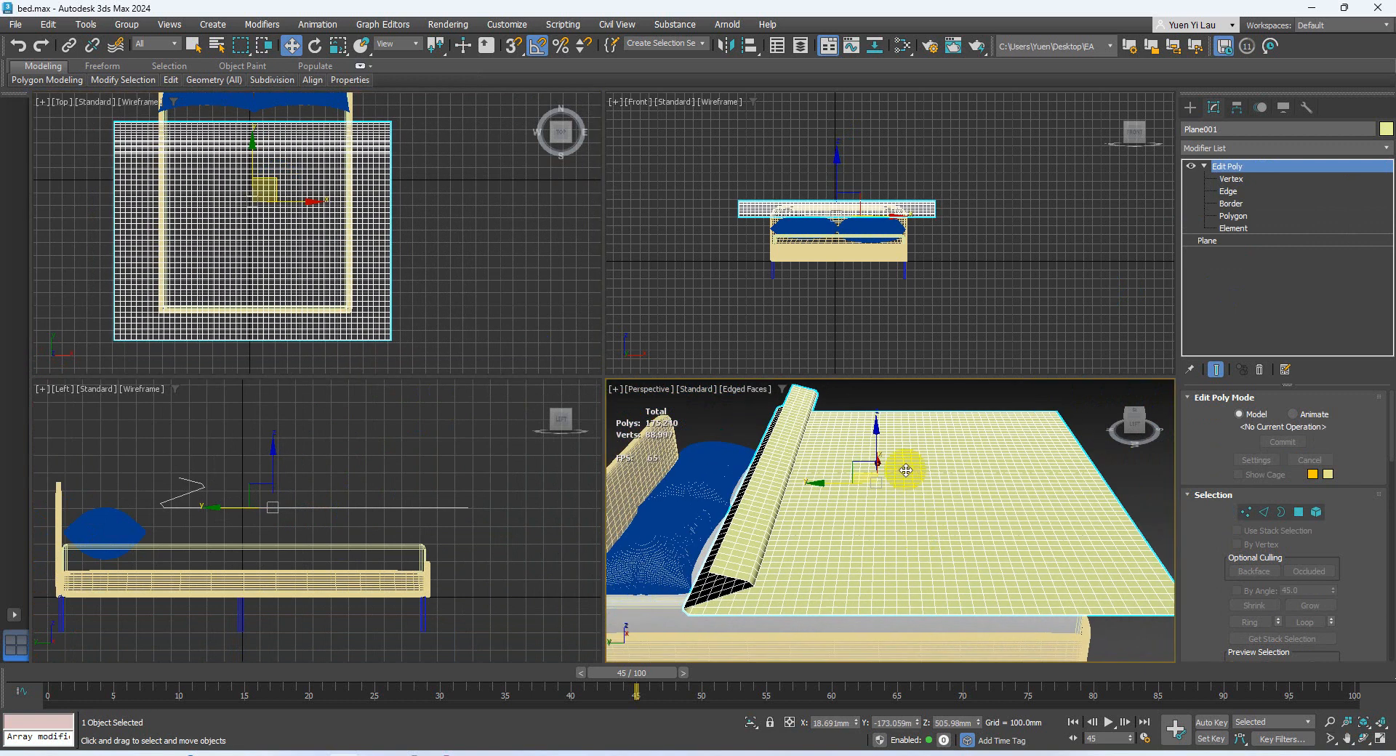
Step: Rotate the folded plane so its foot end slopes down, and lower it to a height of about 461 mm
right_click(318, 473)
key("e")
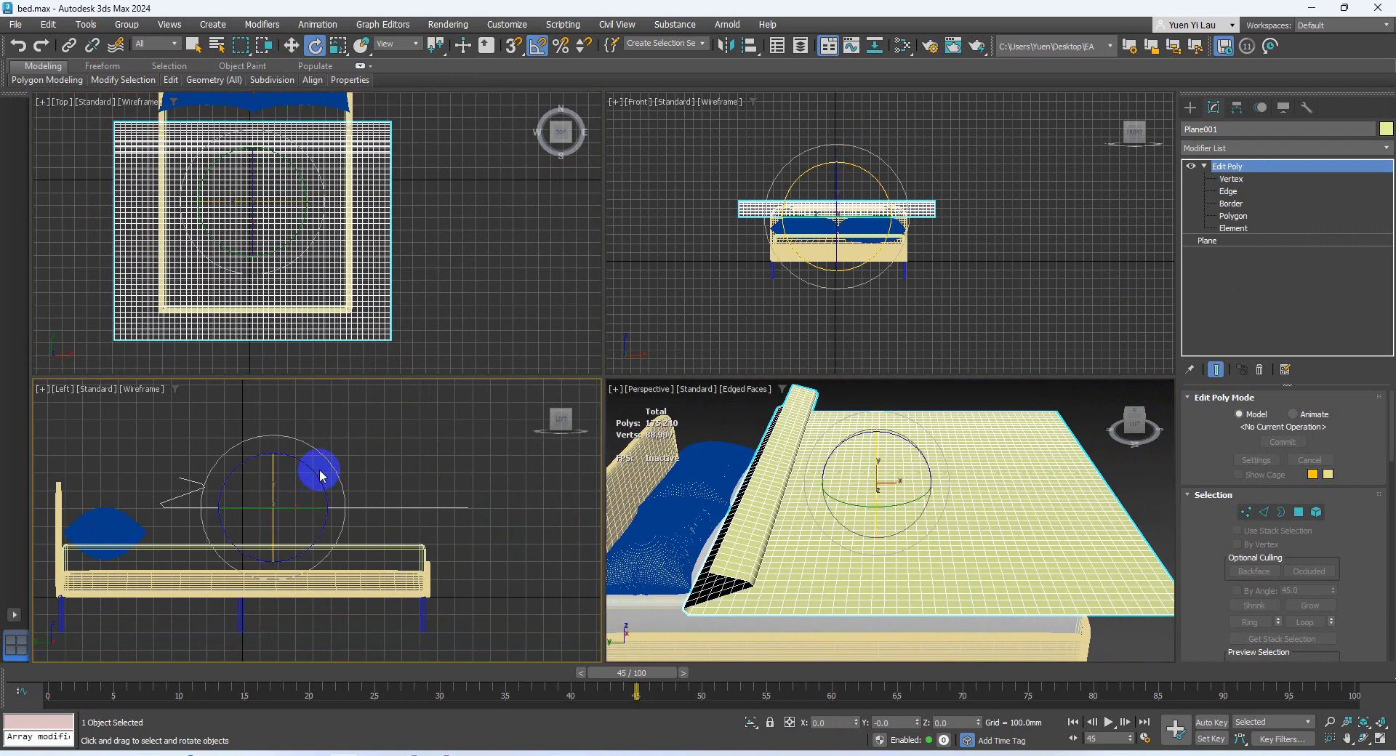
left_click_drag(319, 474, 277, 465)
key("w")
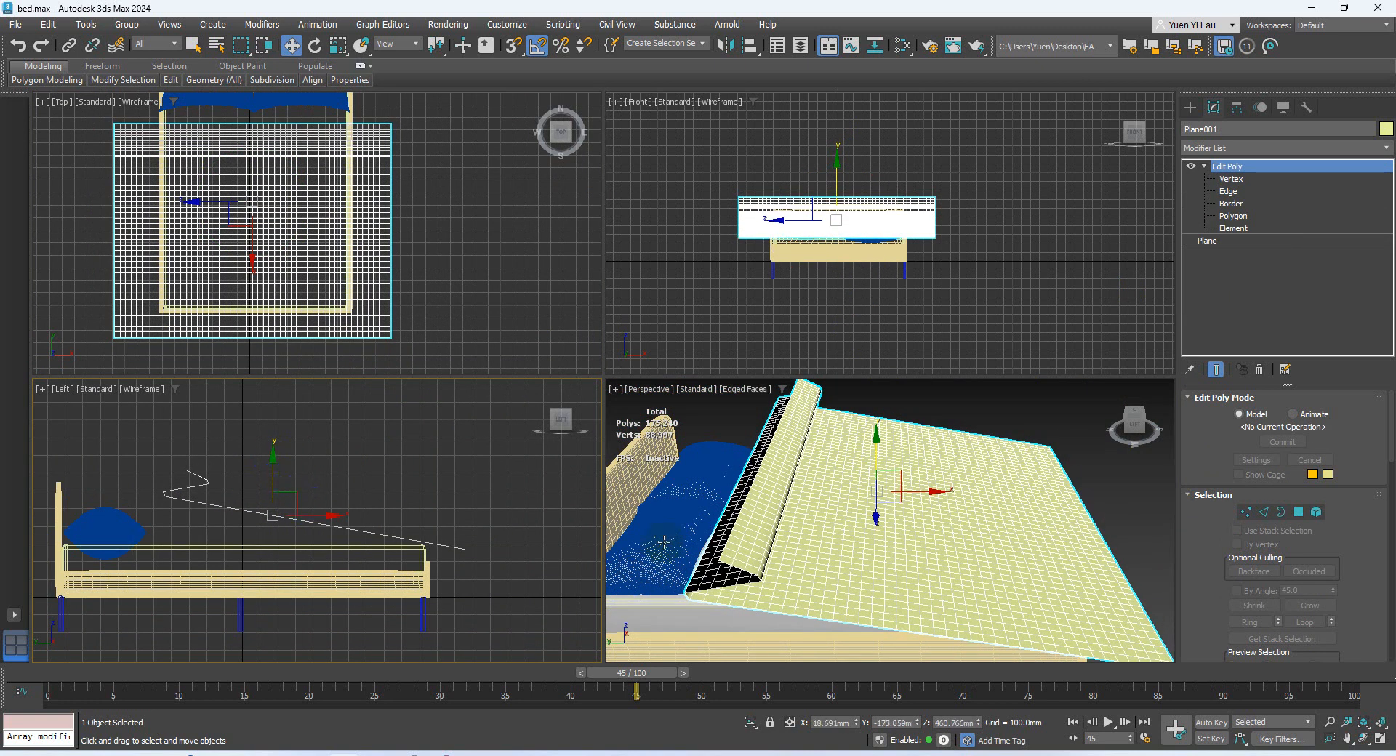
Step: Add a Cloth modifier to the folded plane and rename the object as blanket
left_click(1358, 149)
scroll(1245, 548, "down", 5)
left_click(1229, 392)
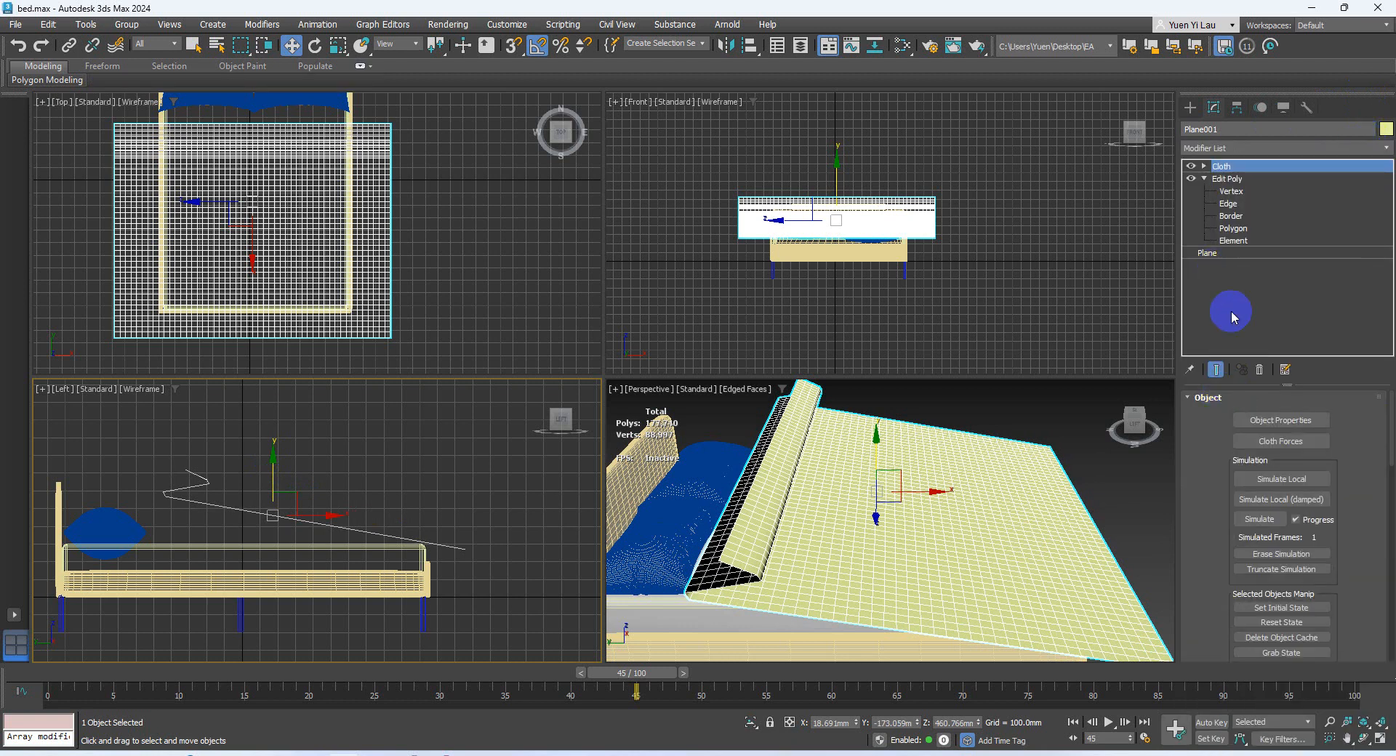
left_click(1272, 422)
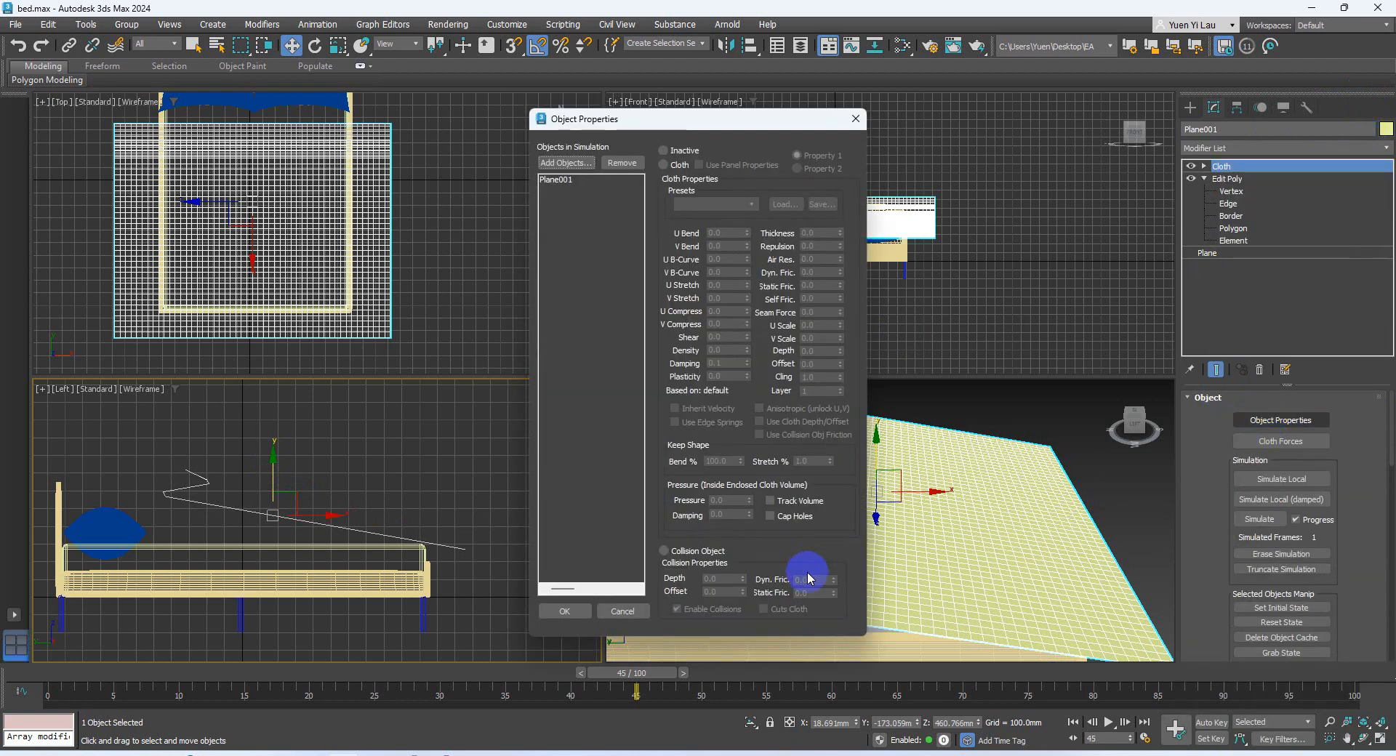
left_click(630, 616)
left_click(1249, 125)
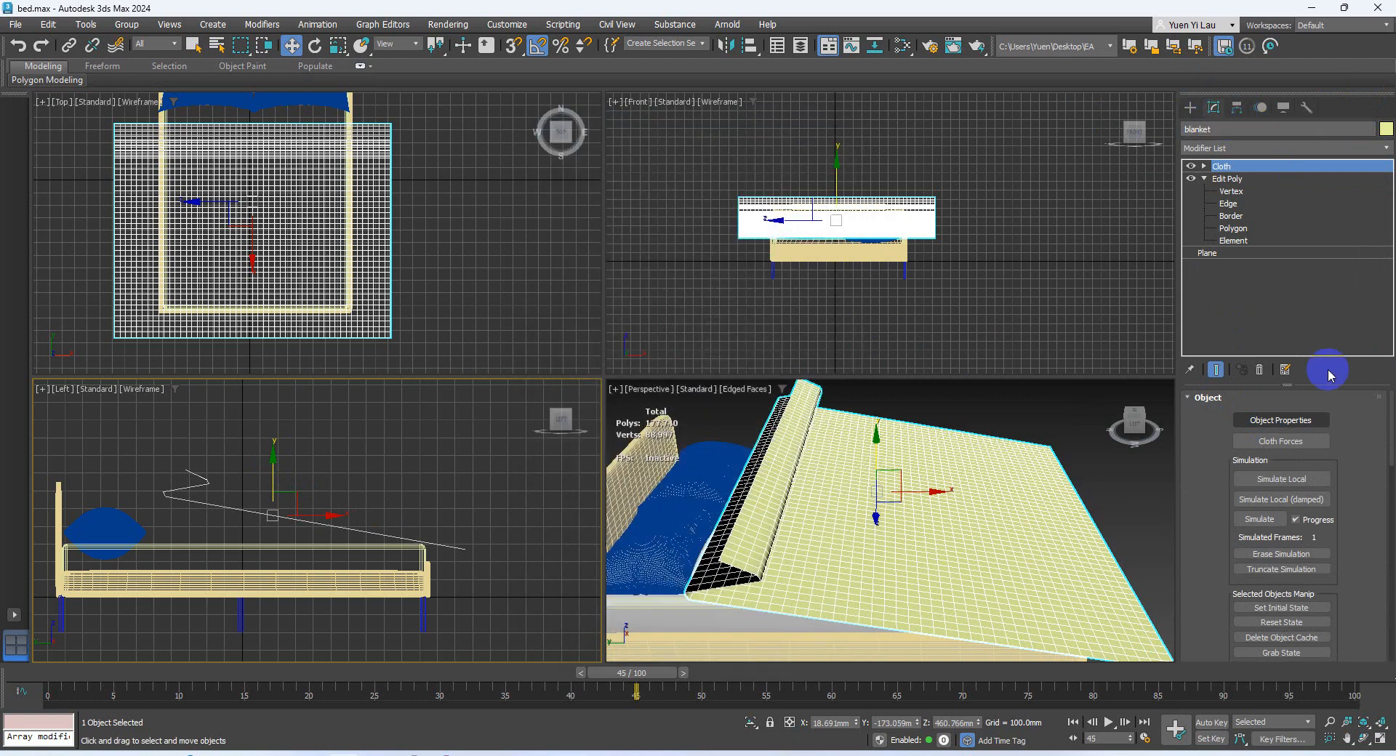
Step: Define the blanket as Cloth in the simulation's object properties using the Cotton preset
left_click(1269, 421)
left_click(574, 179)
left_click(663, 164)
left_click(709, 204)
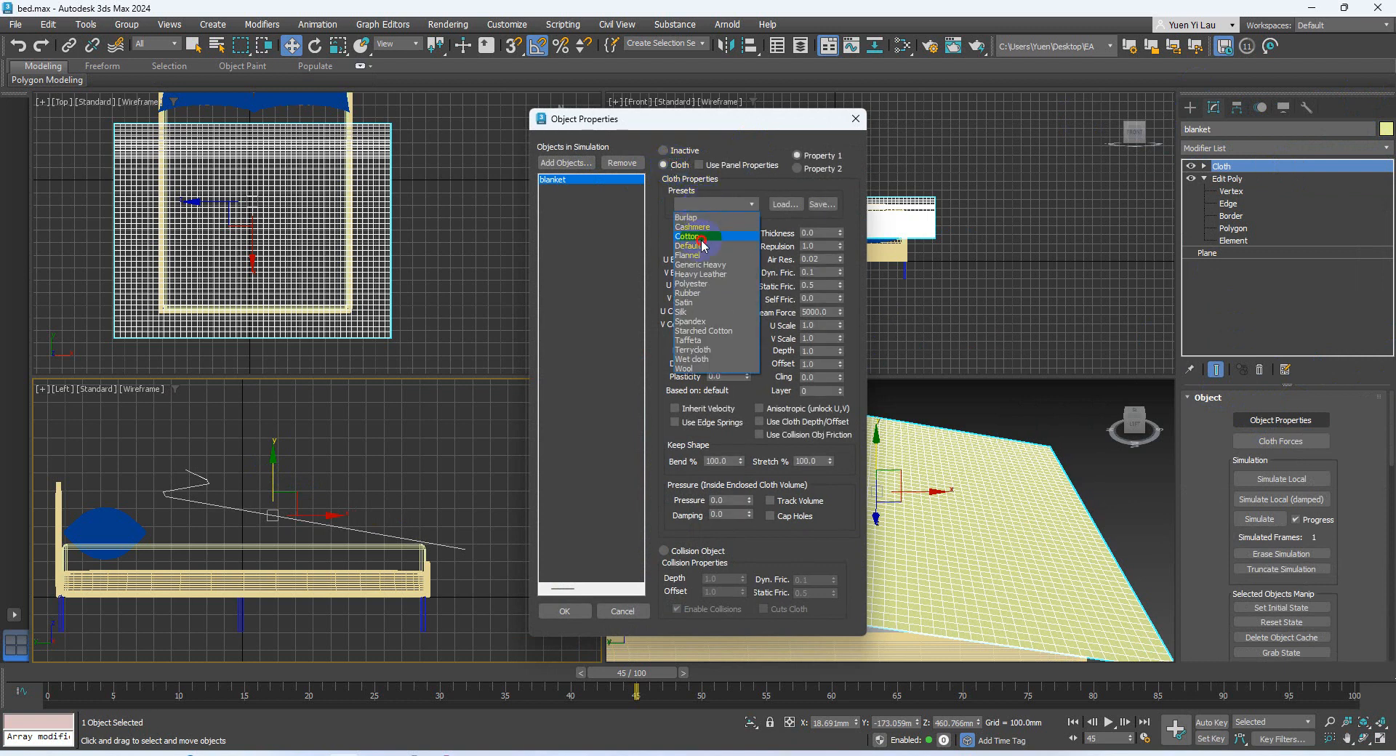
left_click(698, 237)
double_click(728, 499)
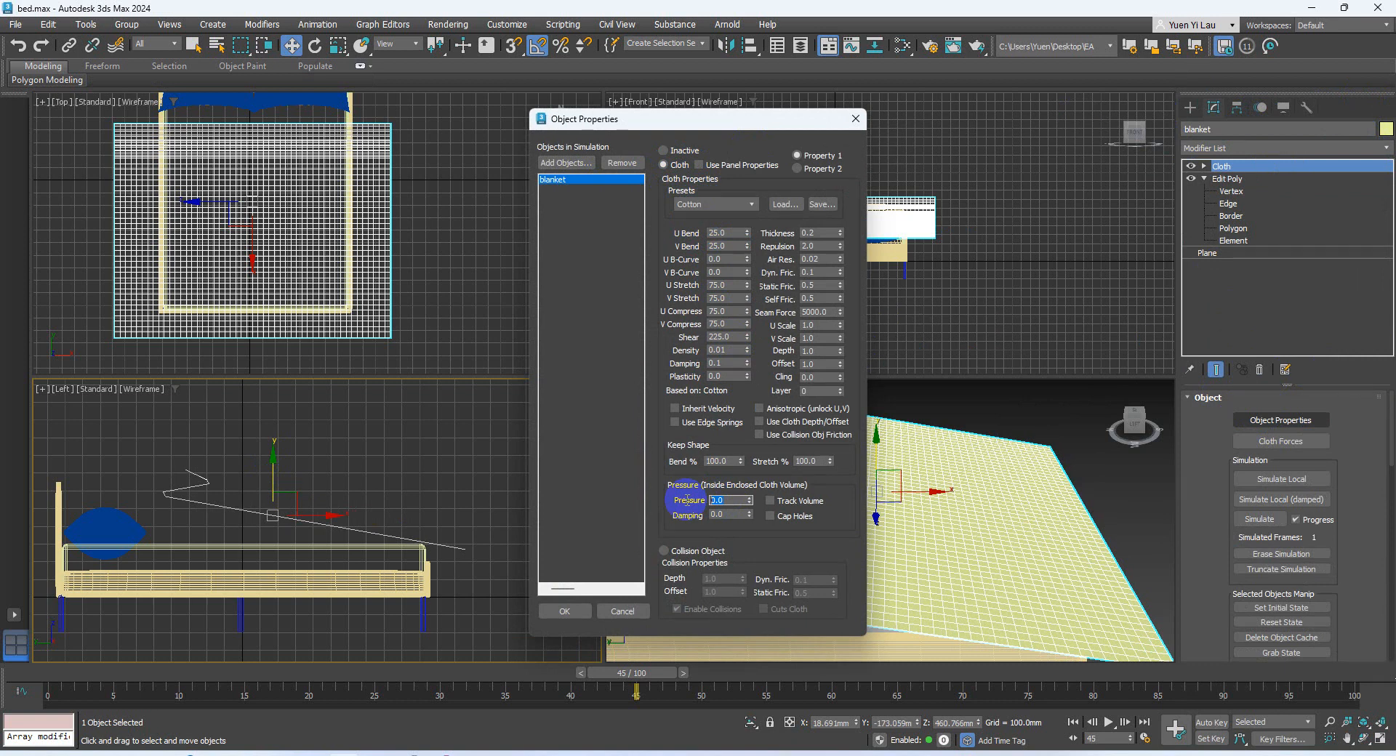
left_click(586, 613)
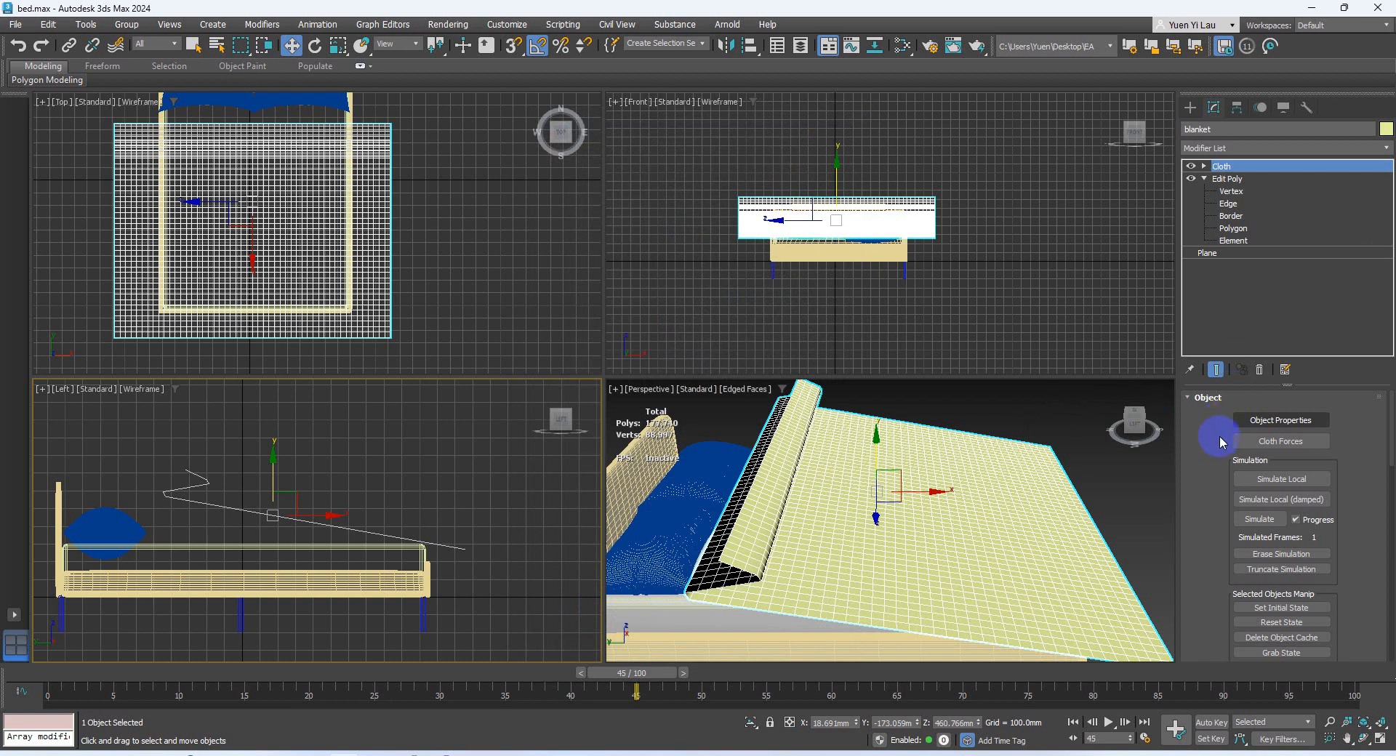
Step: Review the Cloth modifier's simulation parameters, especially gravity and self collision
scroll(1356, 554, "down", 3)
scroll(1355, 553, "down", 10)
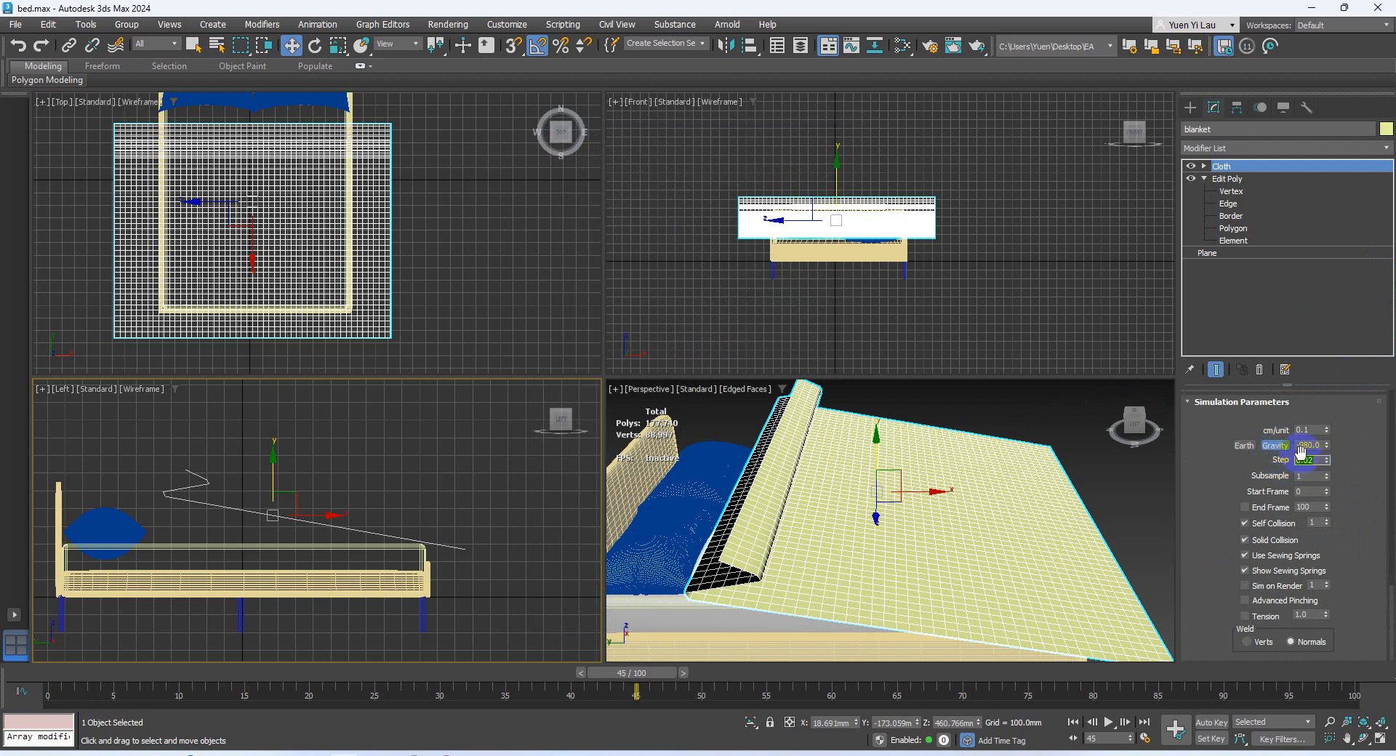
left_click_drag(1299, 445, 1329, 443)
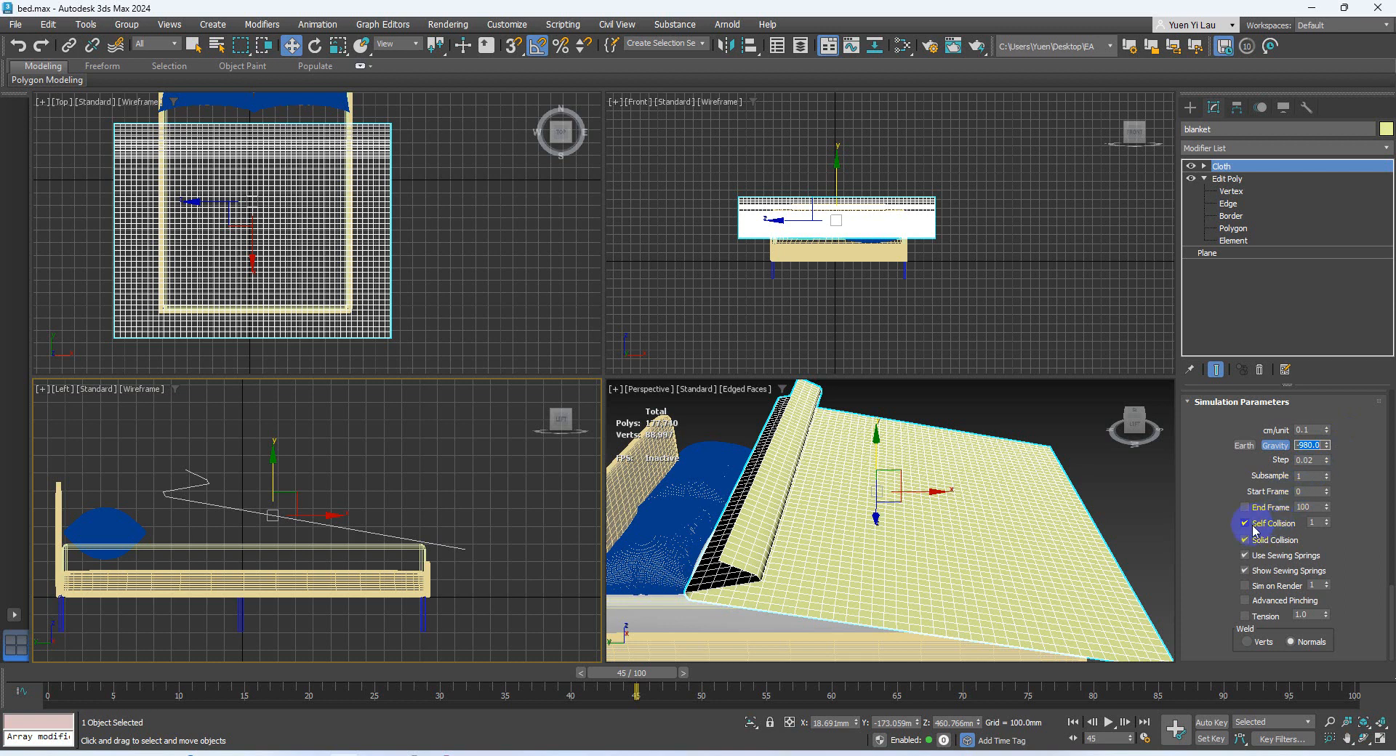
scroll(1352, 509, "up", 10)
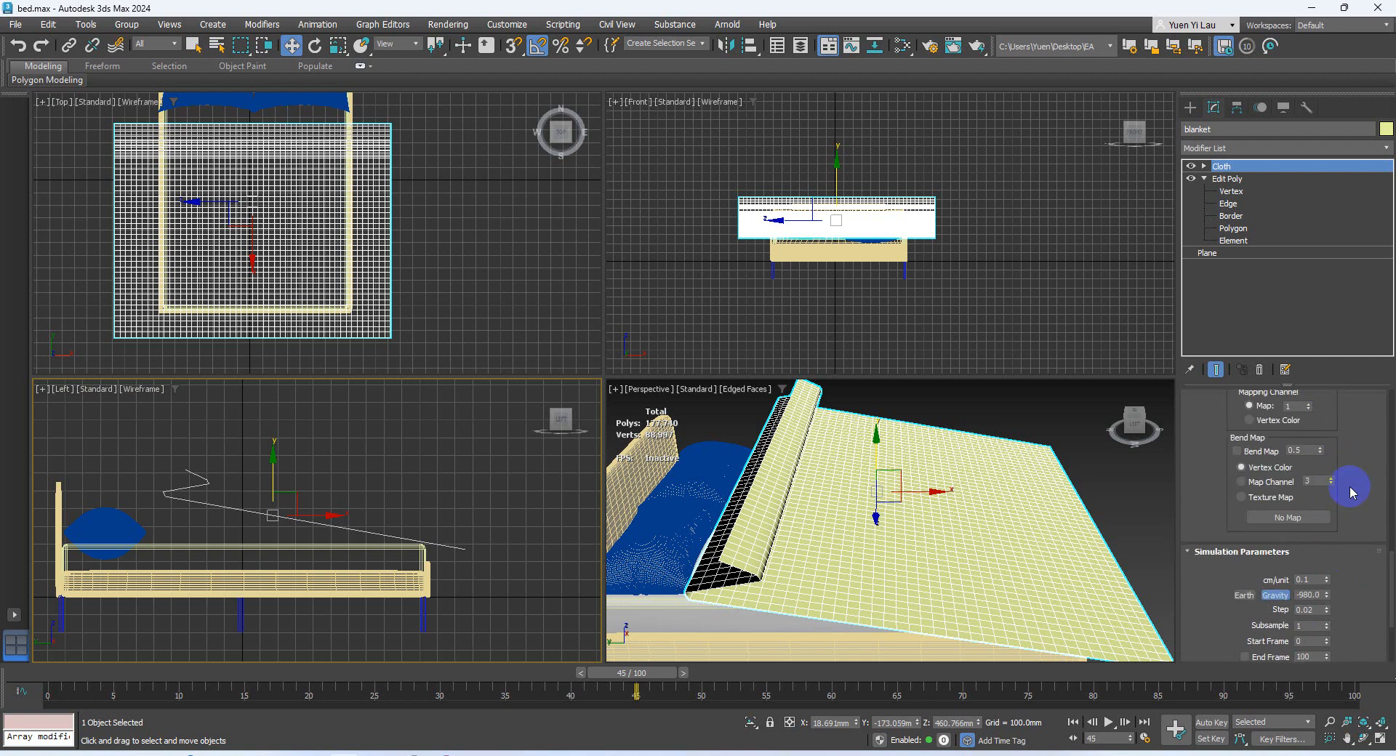
scroll(1357, 517, "up", 10)
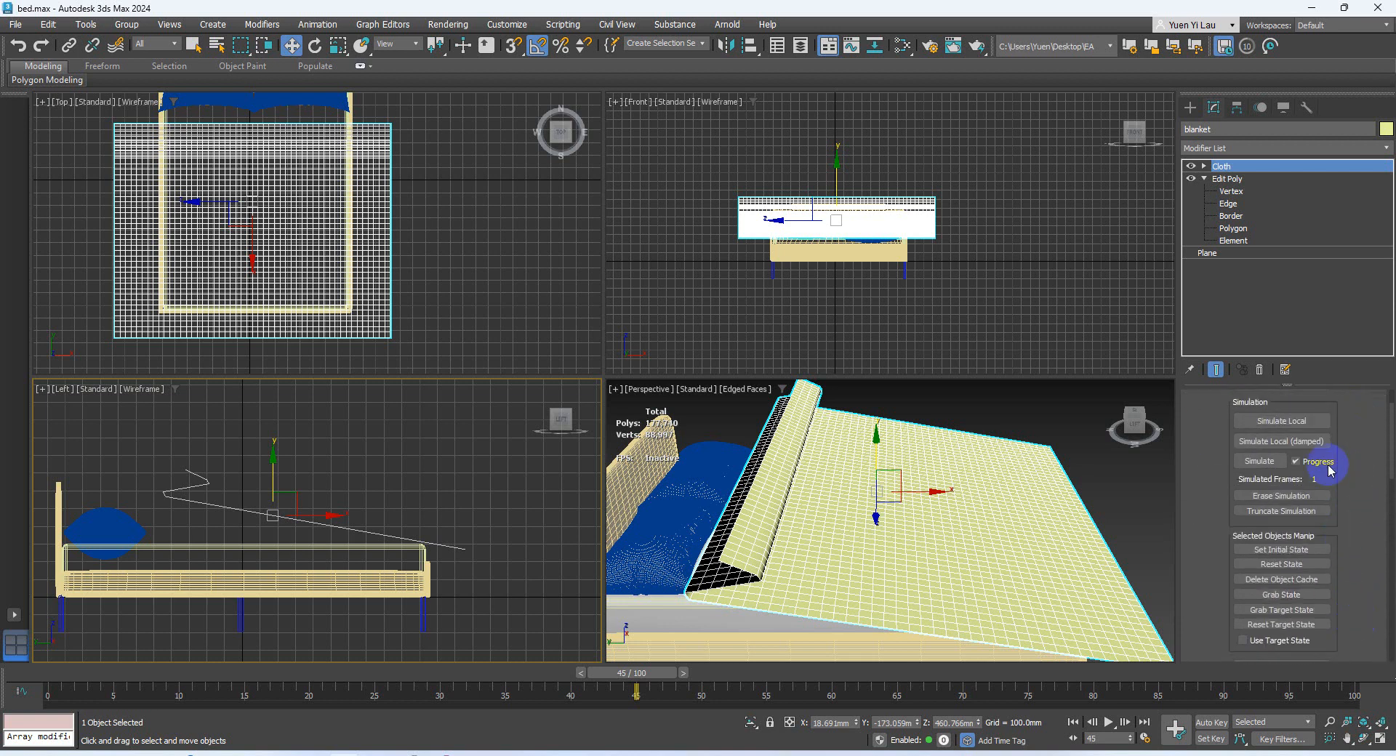
Step: Add footboard, leftboard, matress and rightboard to the cloth simulation as collision objects
left_click(1308, 429)
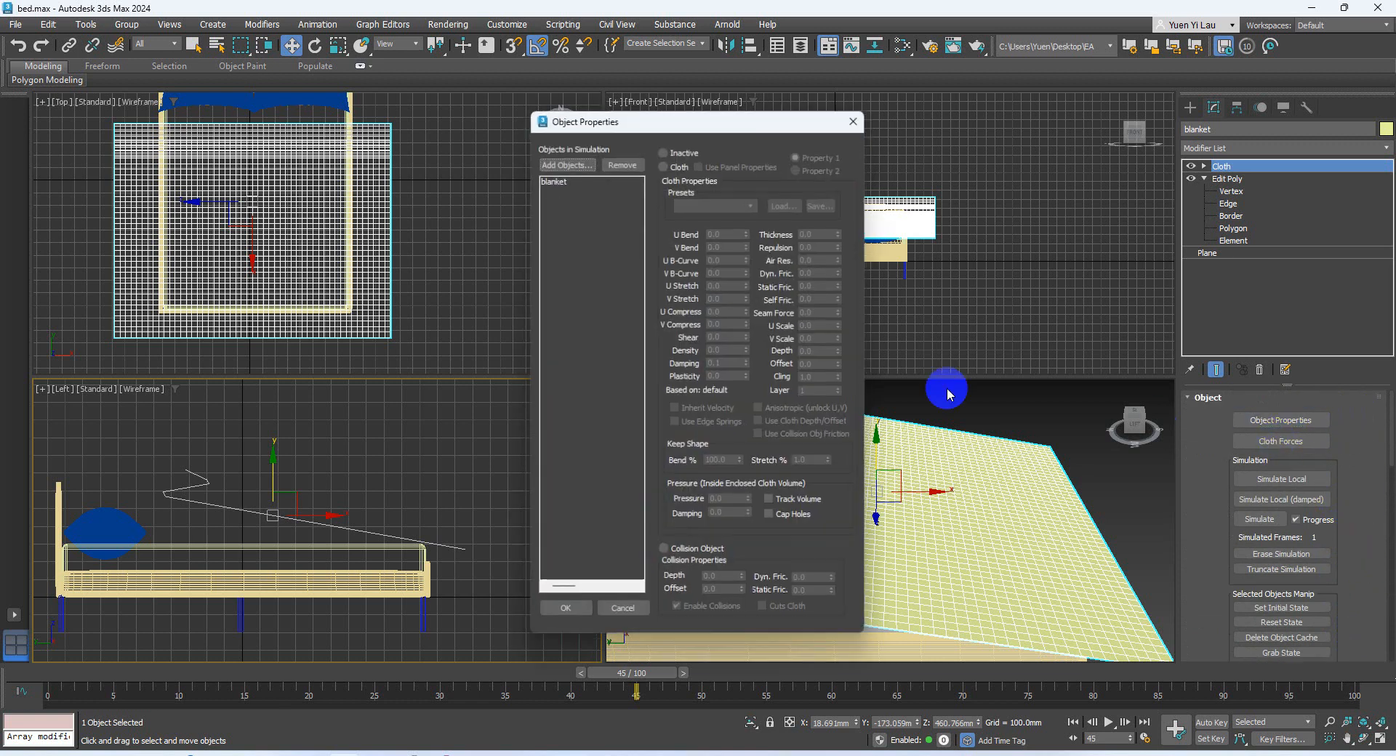
left_click(567, 162)
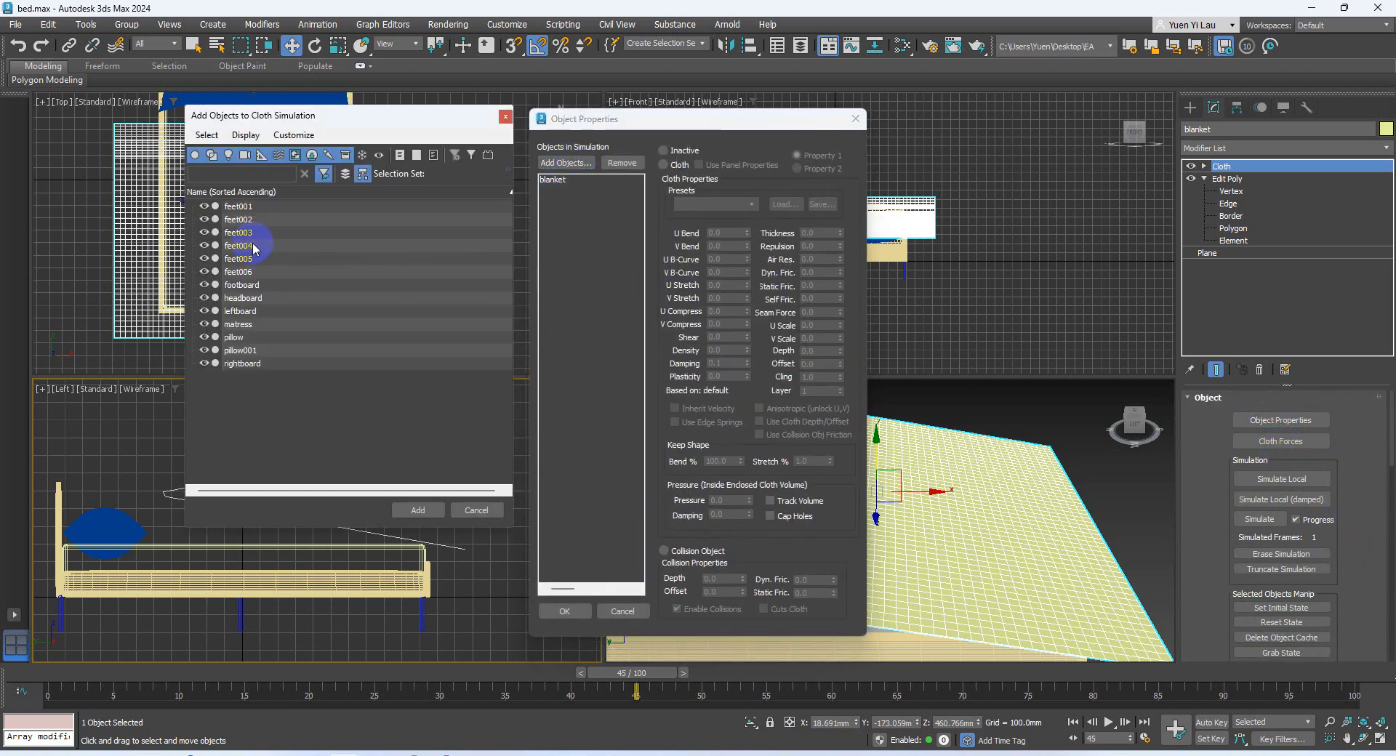
left_click(245, 286)
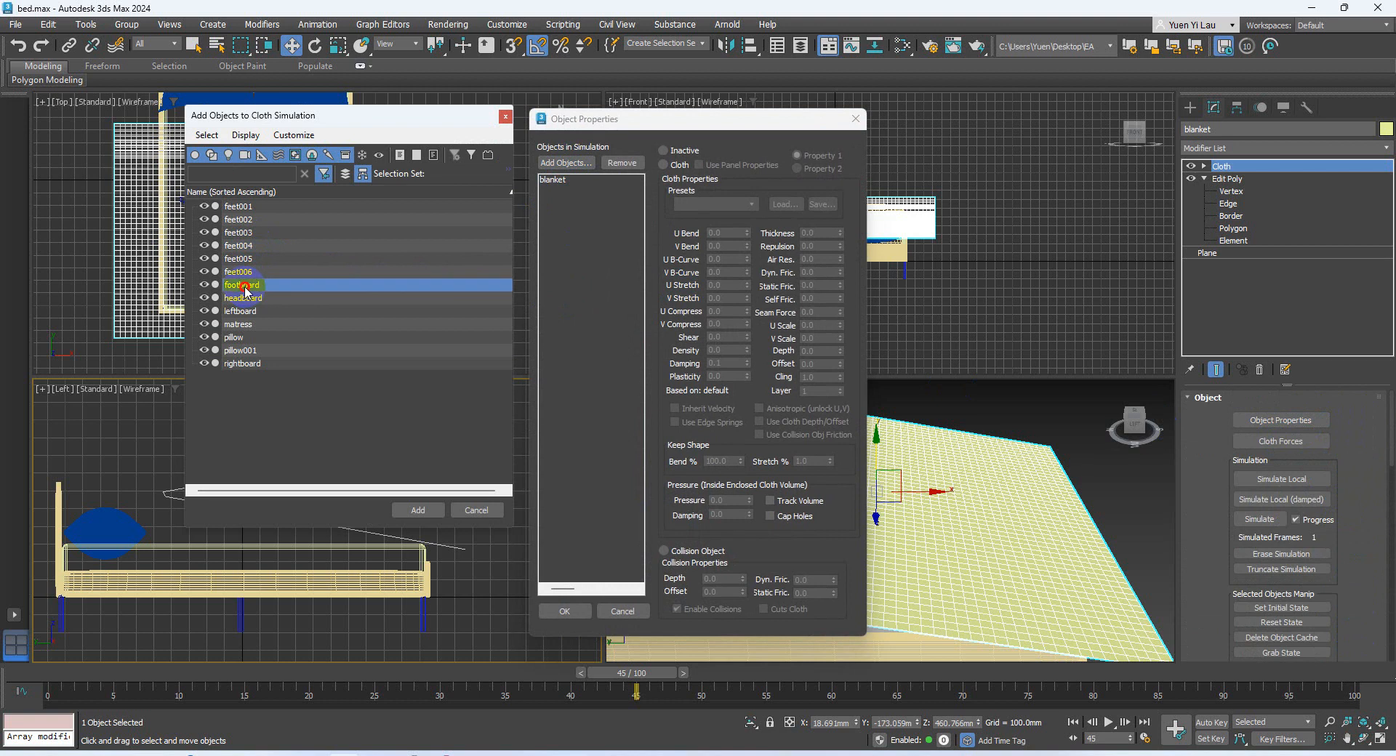
left_click(244, 312, "ctrl")
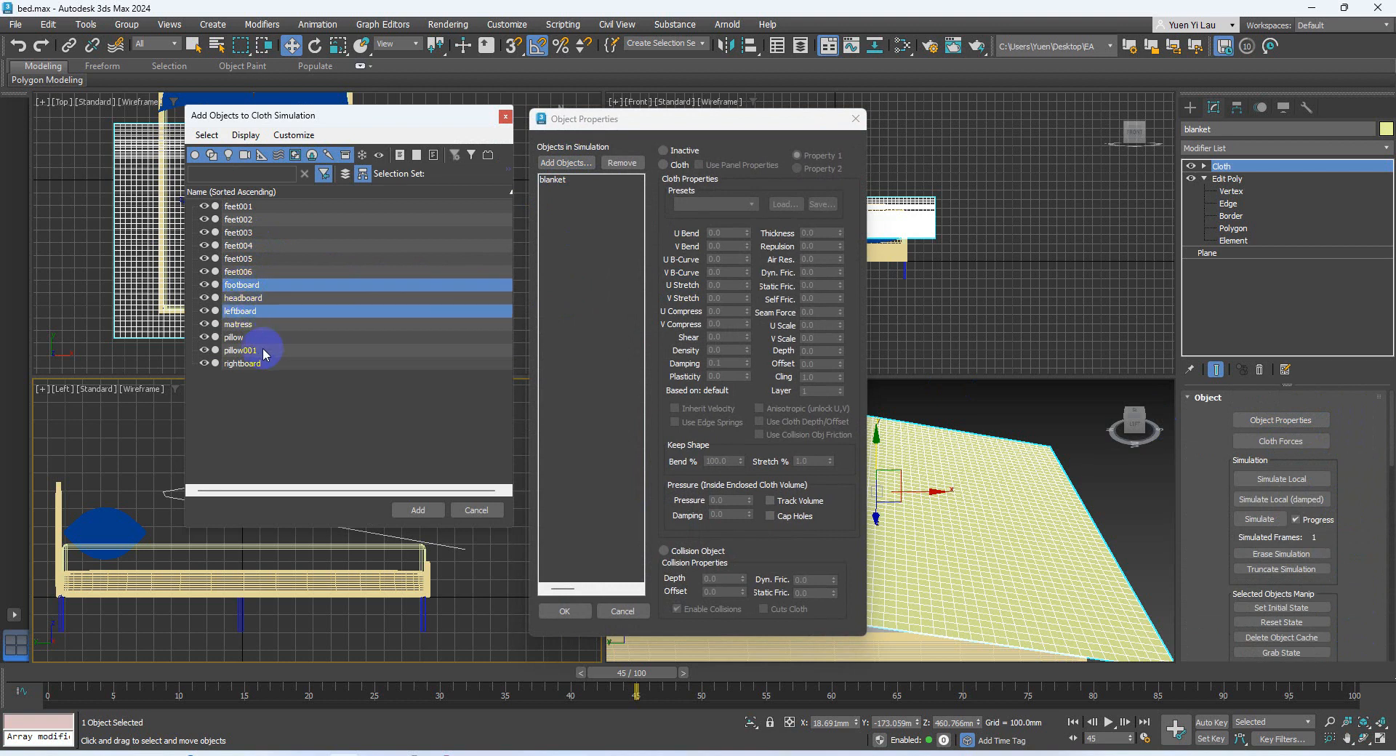
left_click(250, 365, "ctrl")
left_click(255, 325, "ctrl")
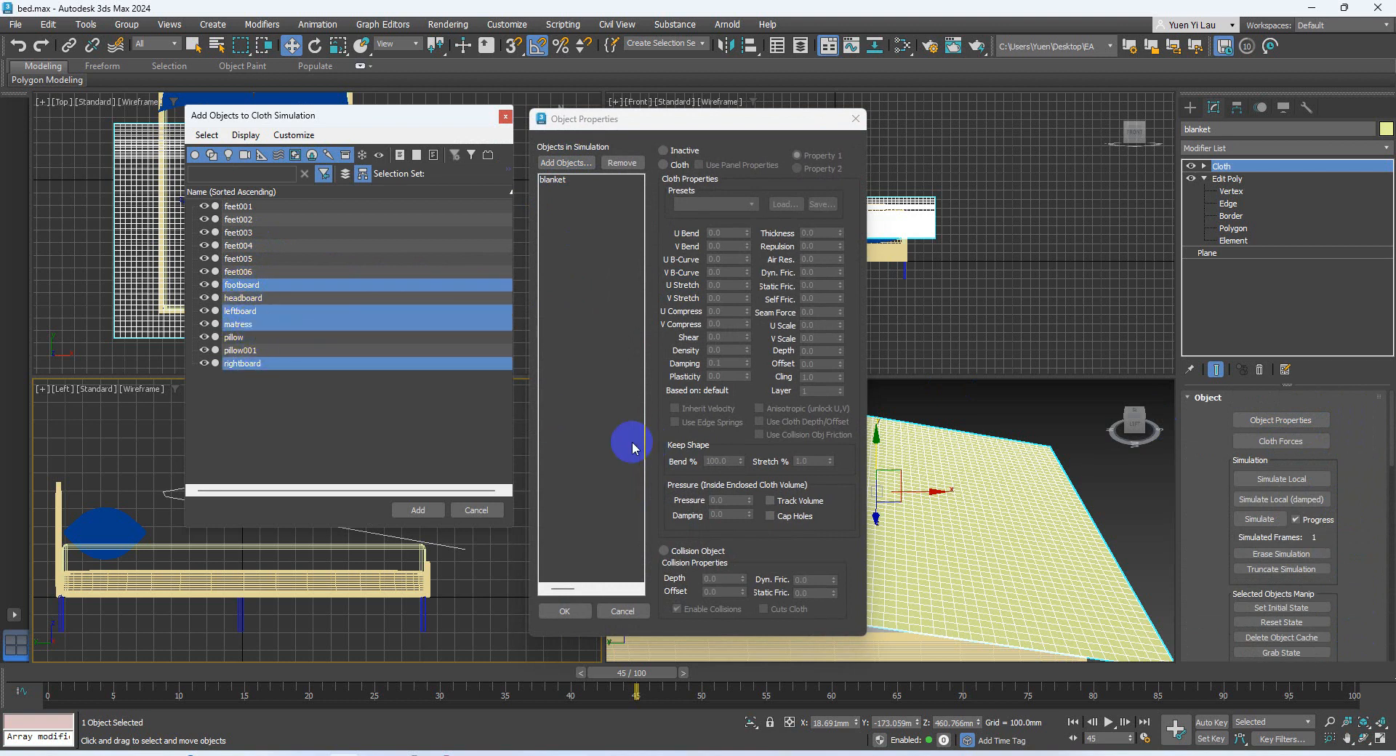
left_click(418, 512)
left_click(687, 551)
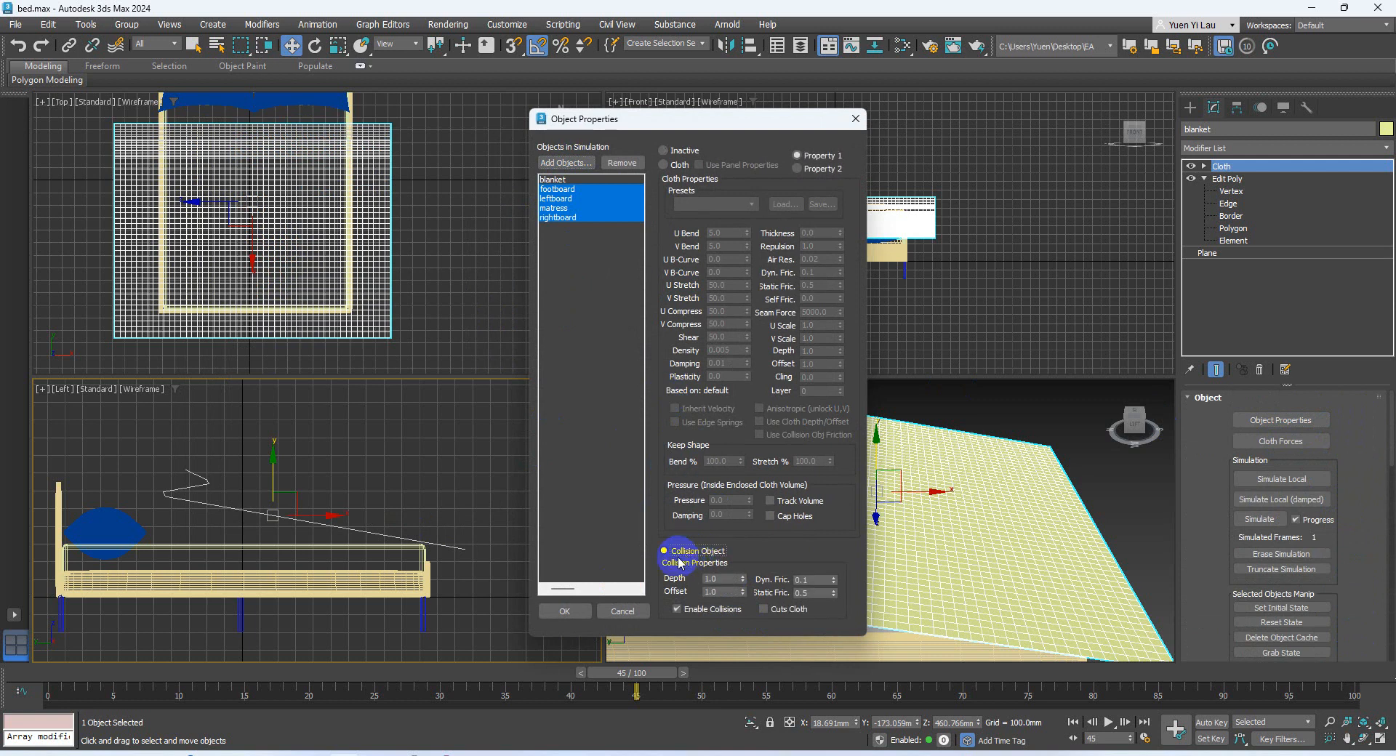
left_click(564, 611)
left_click_drag(1356, 543, 1356, 481)
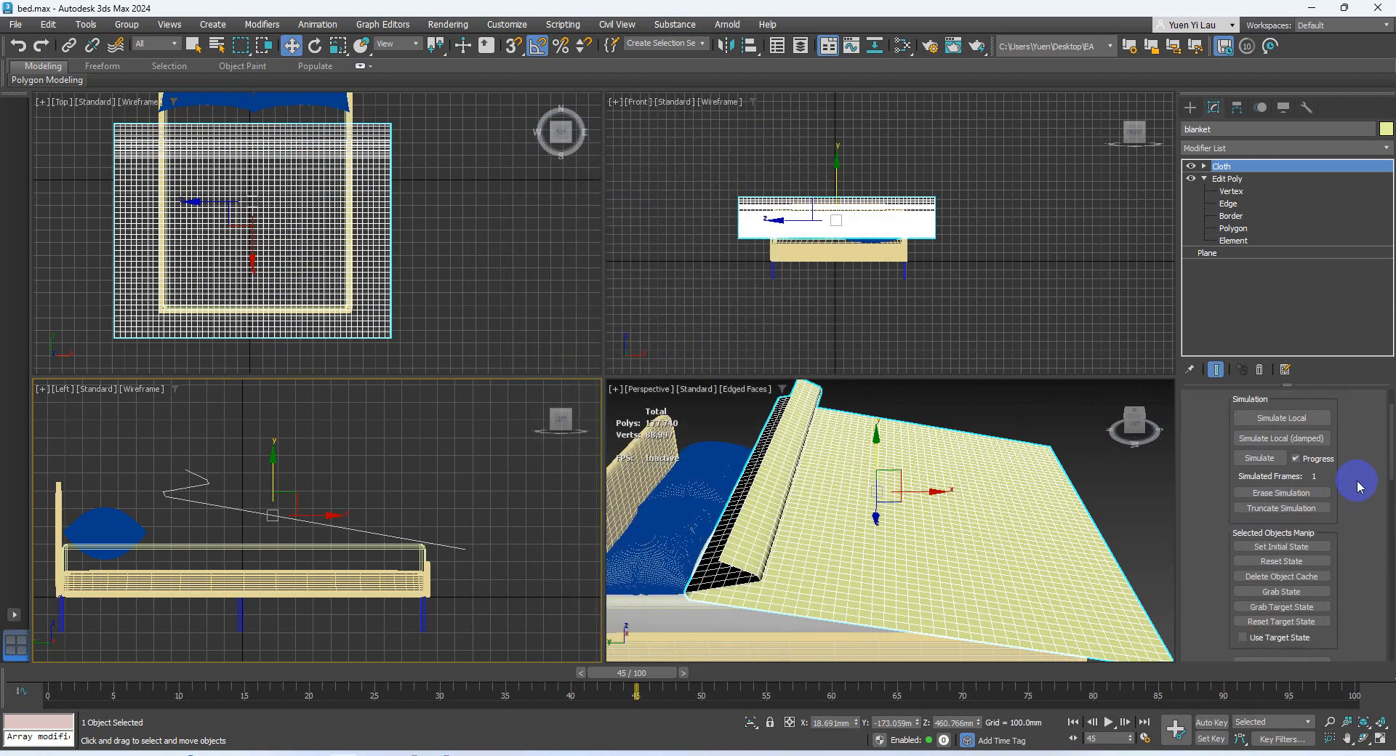
left_click(1307, 416)
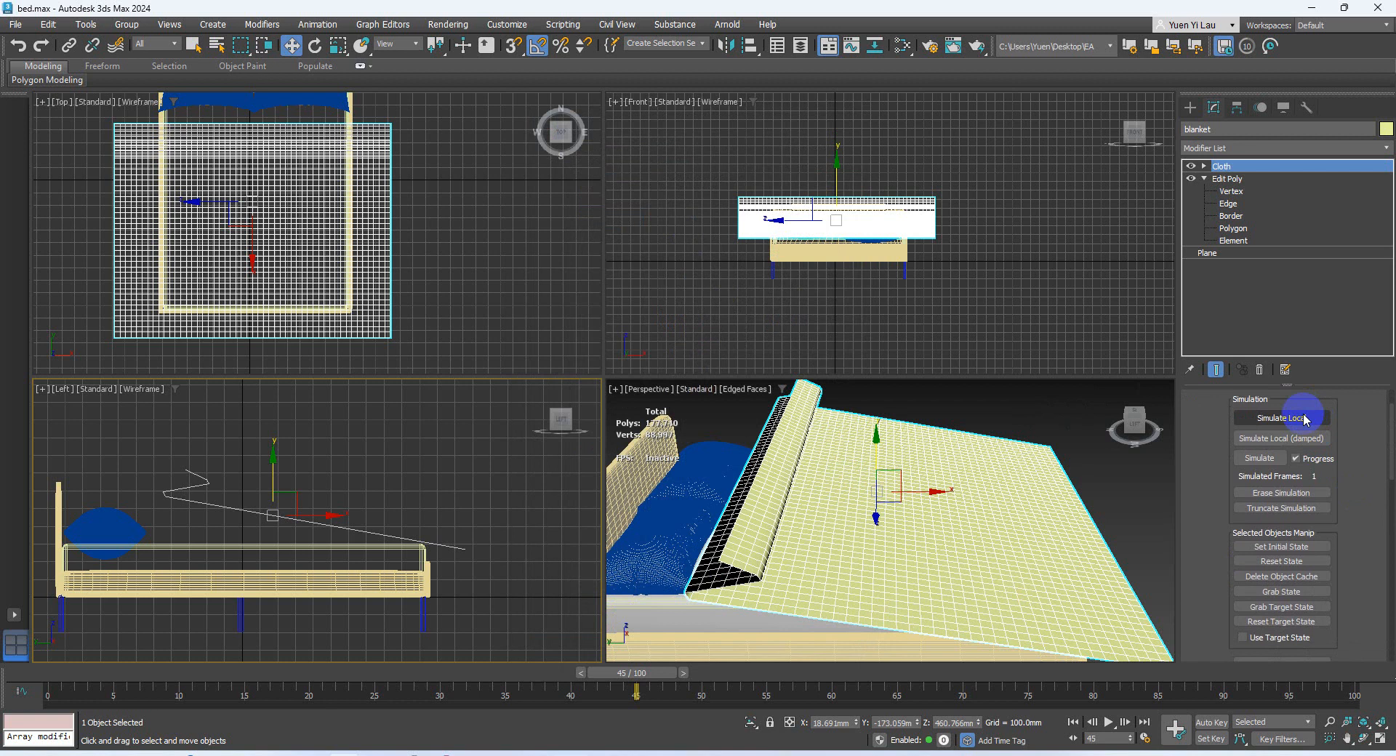
left_click(1265, 461)
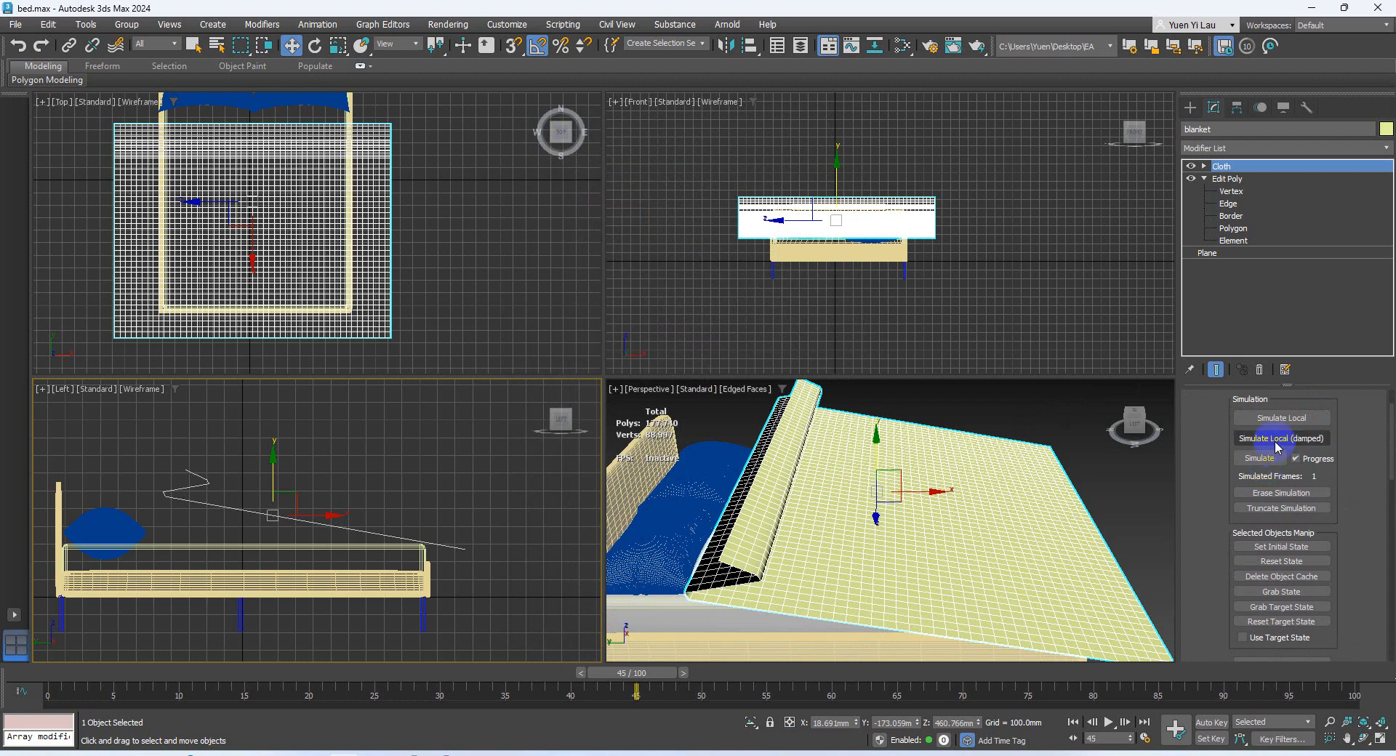
Step: Insert a Shell modifier between Edit Poly and Cloth in the blanket's modifier stack and inspect the thickness at the fold
left_click(1250, 182)
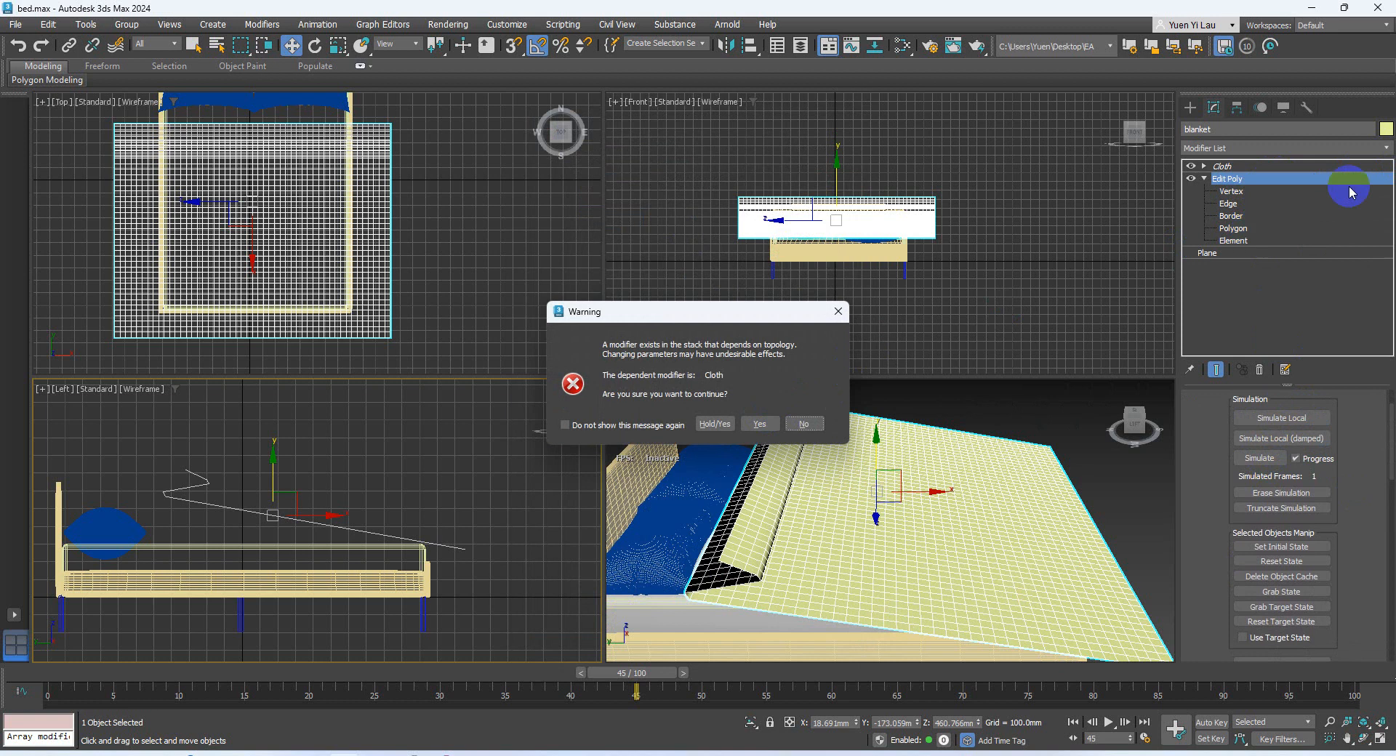
left_click(759, 424)
left_click(1385, 148)
left_click_drag(1390, 198, 1385, 582)
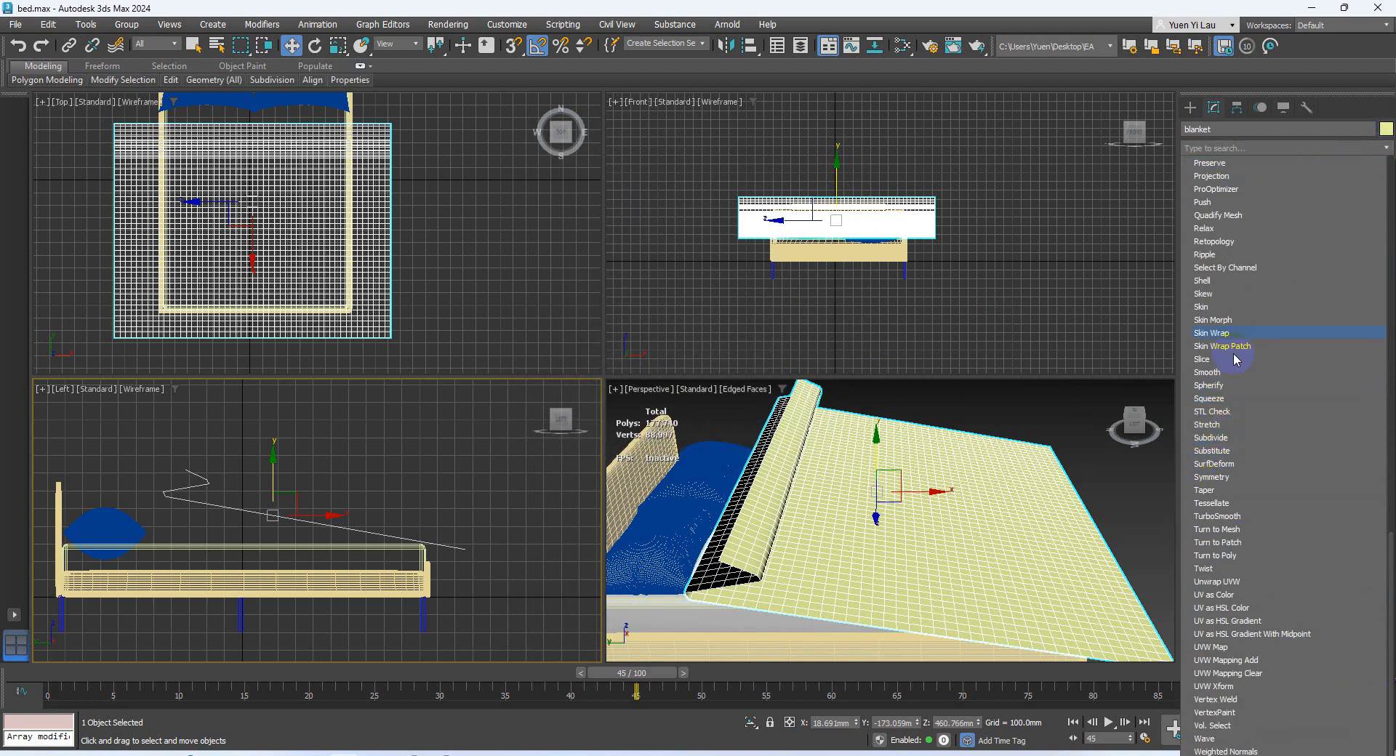
left_click(1218, 284)
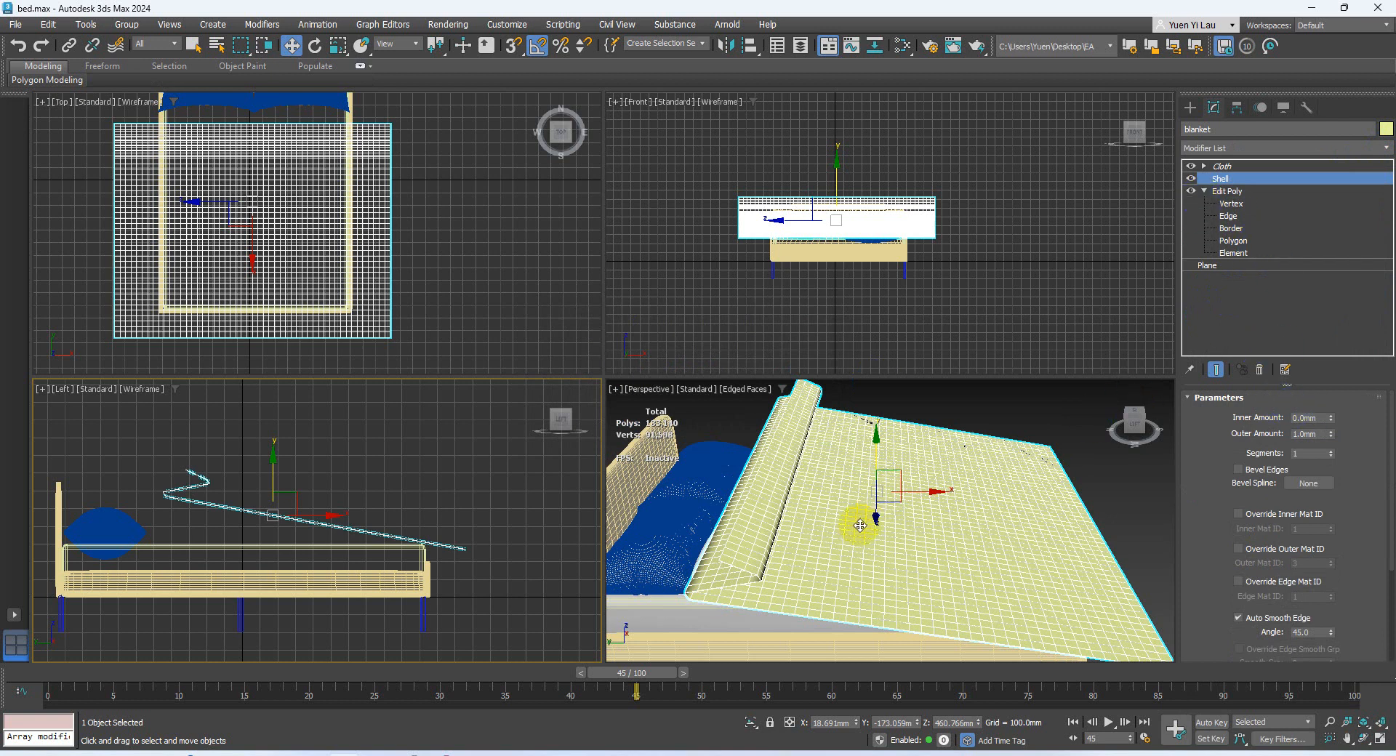
scroll(791, 557, "up", 8)
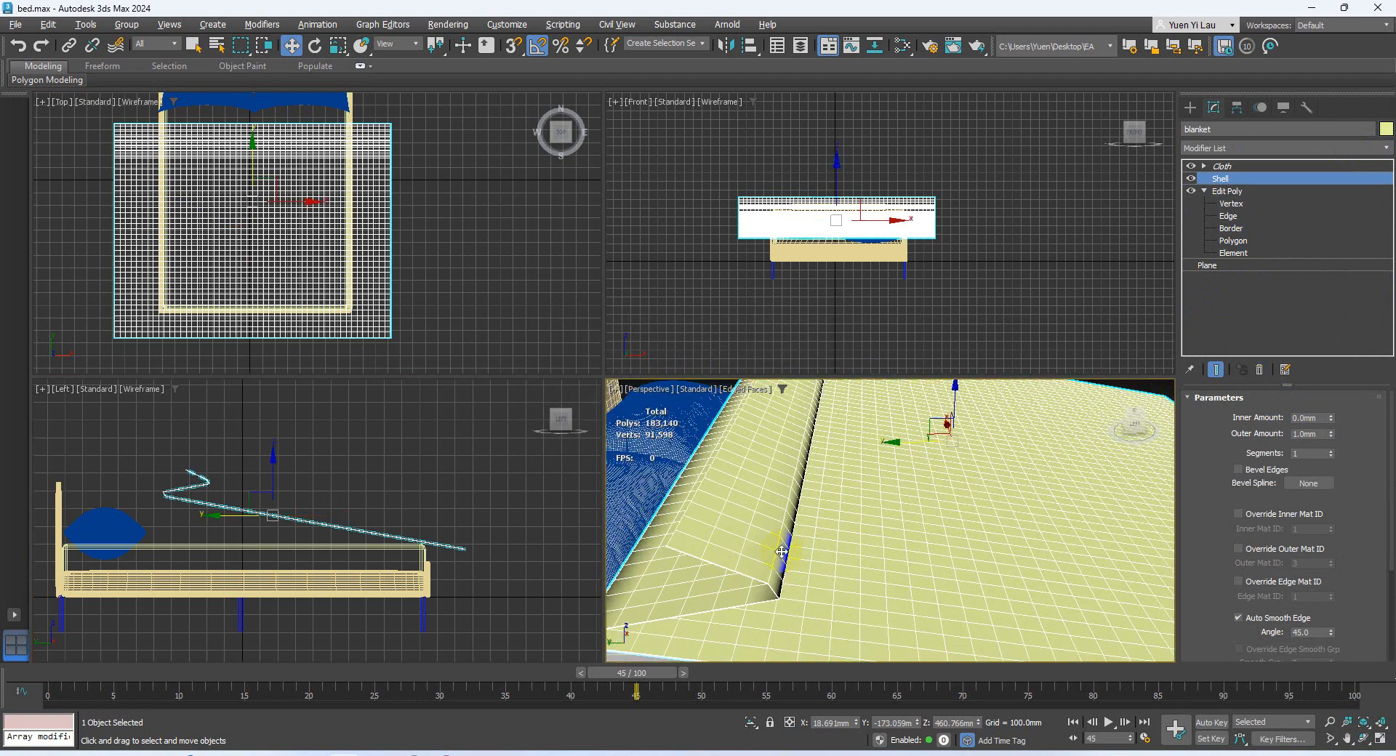
mouse_move(823, 517)
middle_mouse_down("alt")
mouse_move(727, 555)
mouse_move(704, 604)
mouse_move(735, 512)
mouse_move(758, 534)
mouse_move(749, 592)
mouse_move(804, 508)
mouse_move(742, 549)
mouse_move(701, 545)
mouse_move(807, 547)
mouse_move(727, 505)
mouse_move(832, 523)
middle_mouse_up("alt")
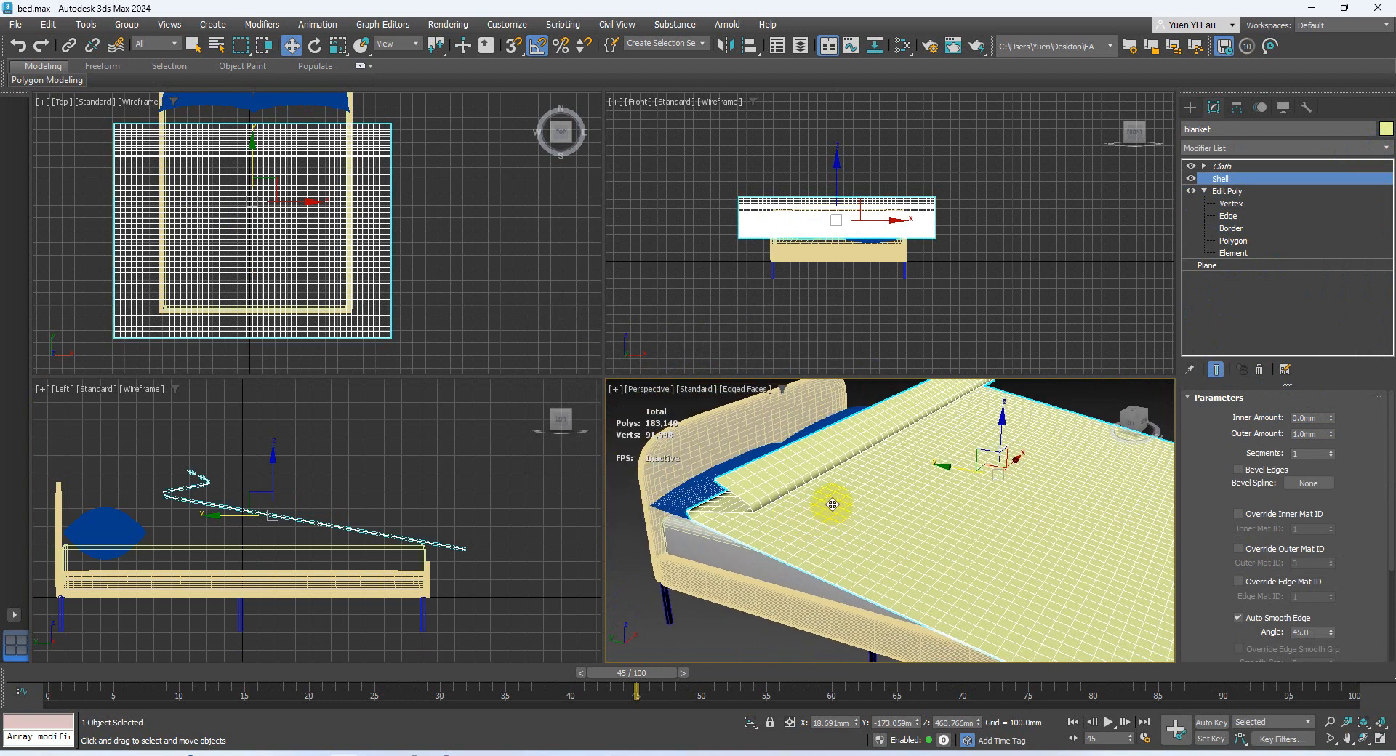
Step: Run the Cloth simulation for the first few frames, cancel it, and inspect the blanket's foot end and the gravity setting
left_click(1245, 167)
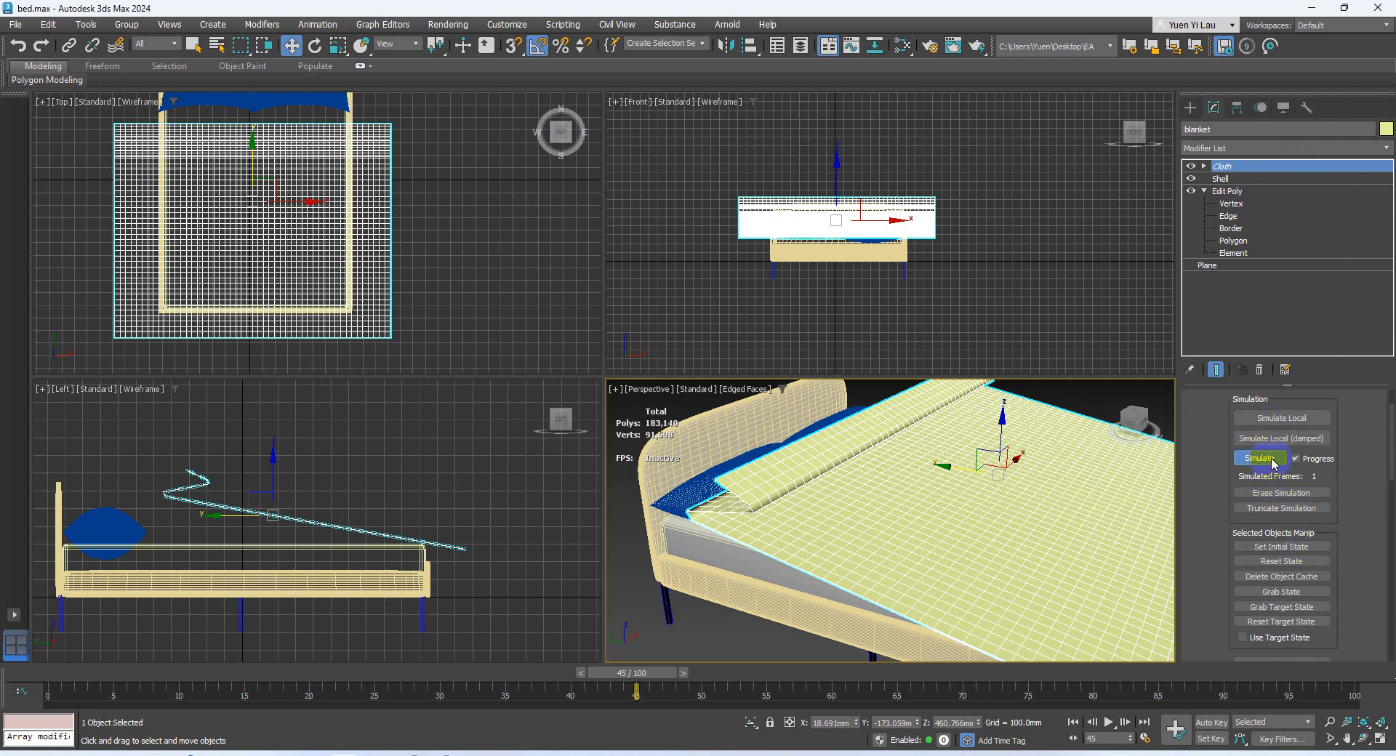
left_click(1260, 458)
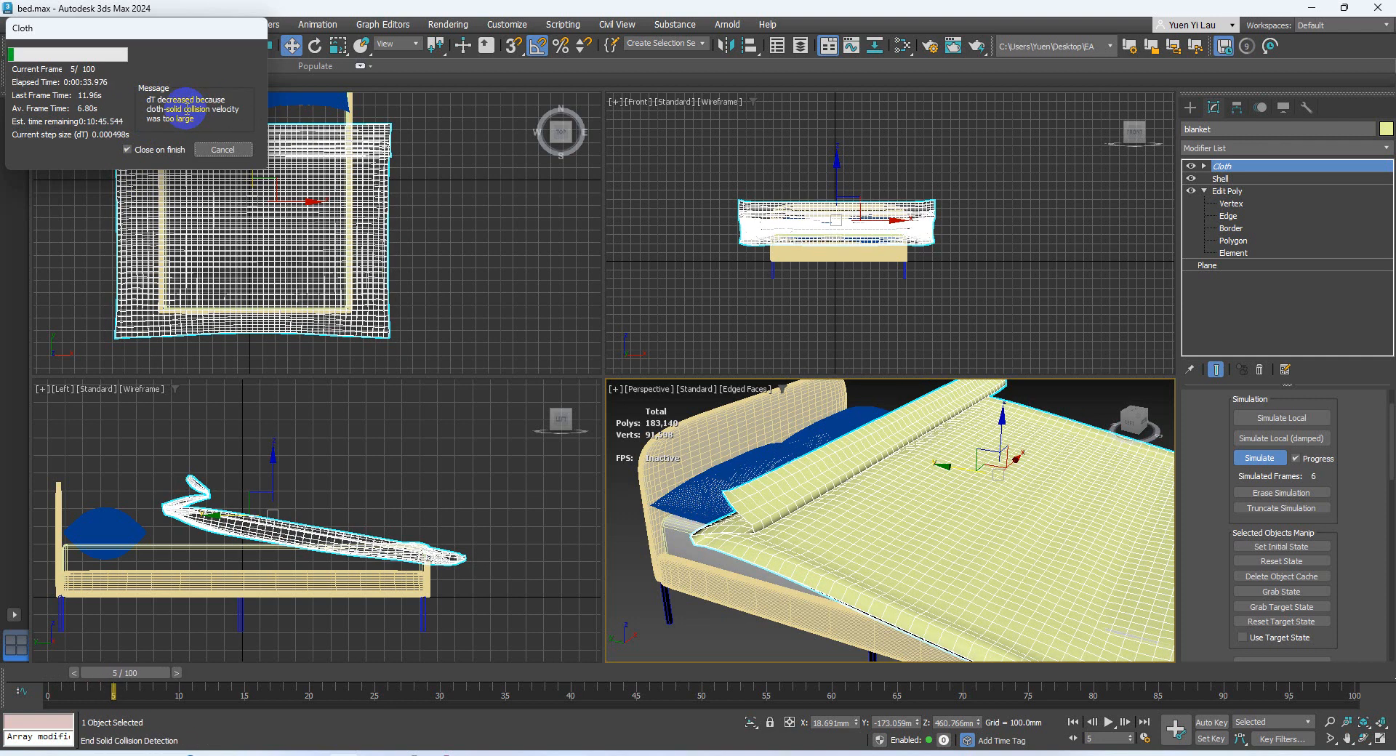
left_click(216, 151)
middle_click_drag(917, 545, 764, 493)
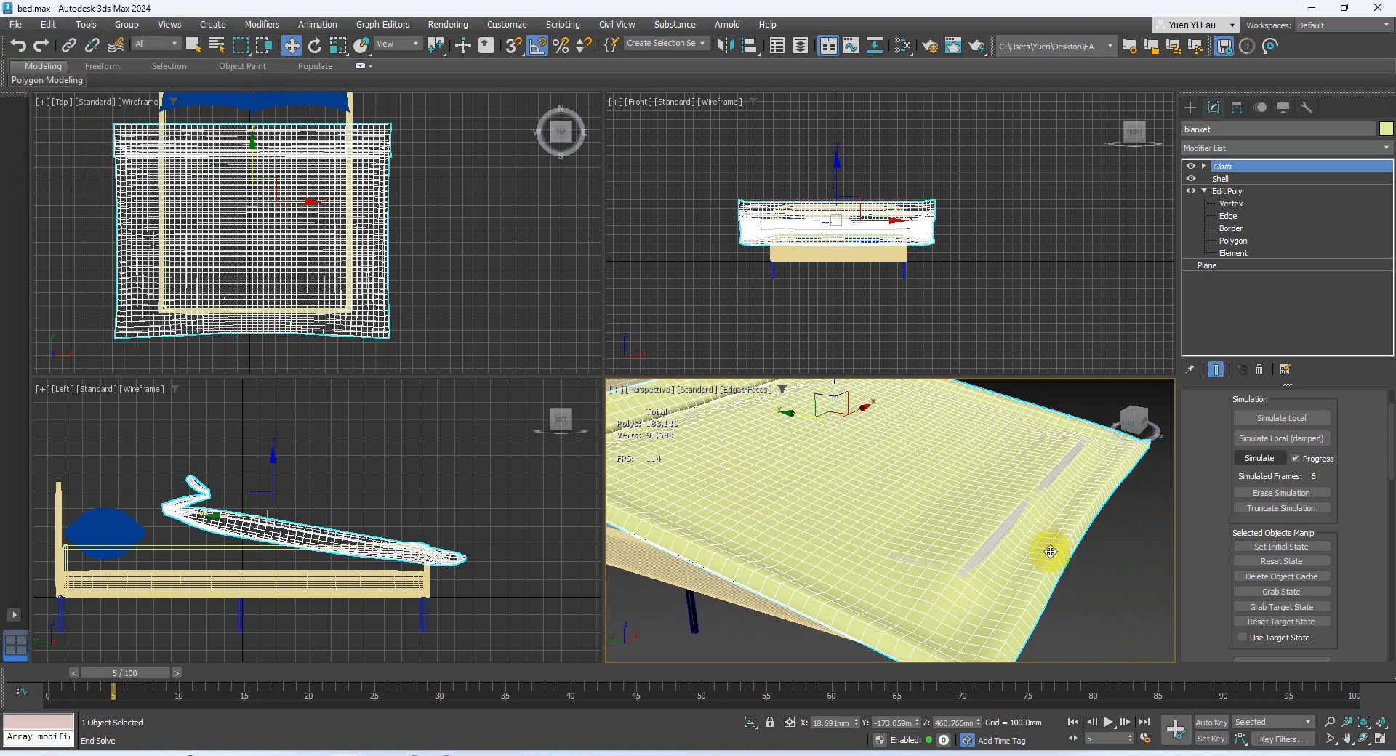
scroll(1028, 545, "up", 5)
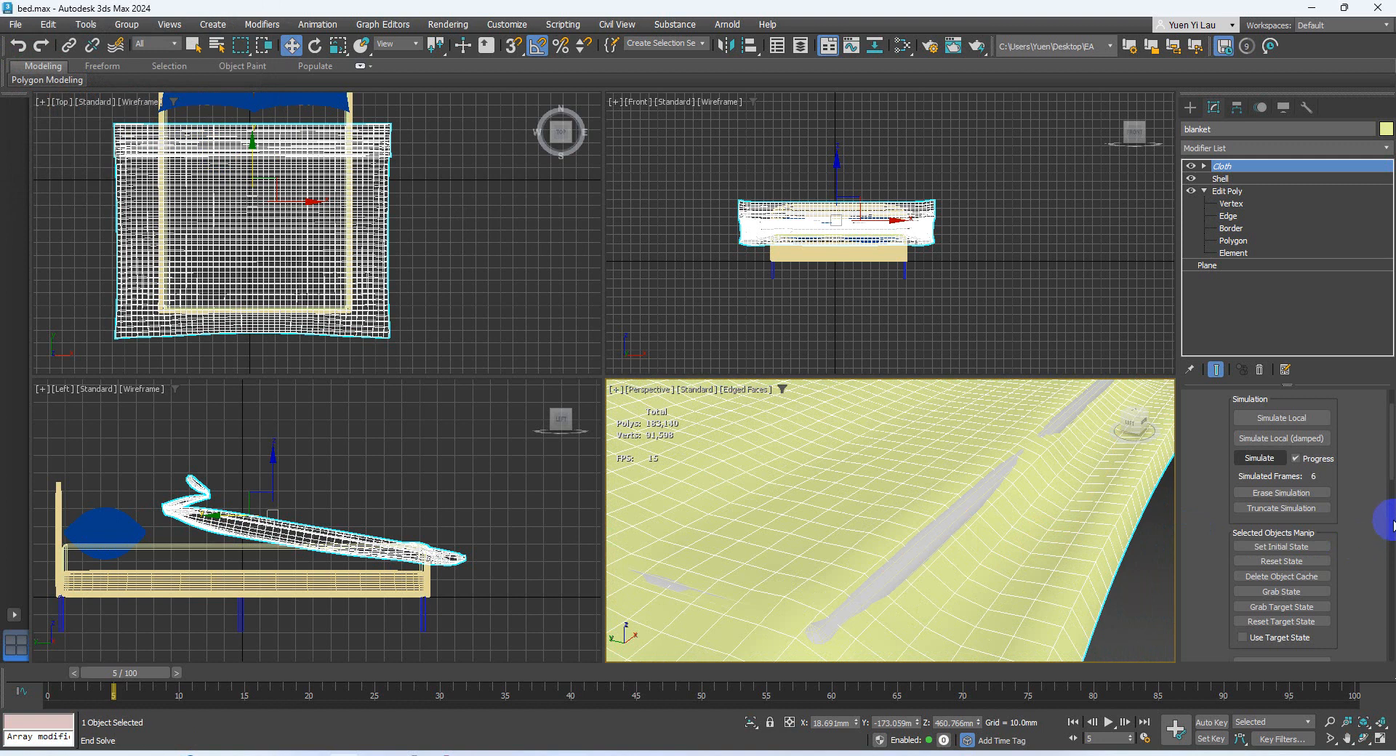
left_click_drag(1393, 474, 1395, 678)
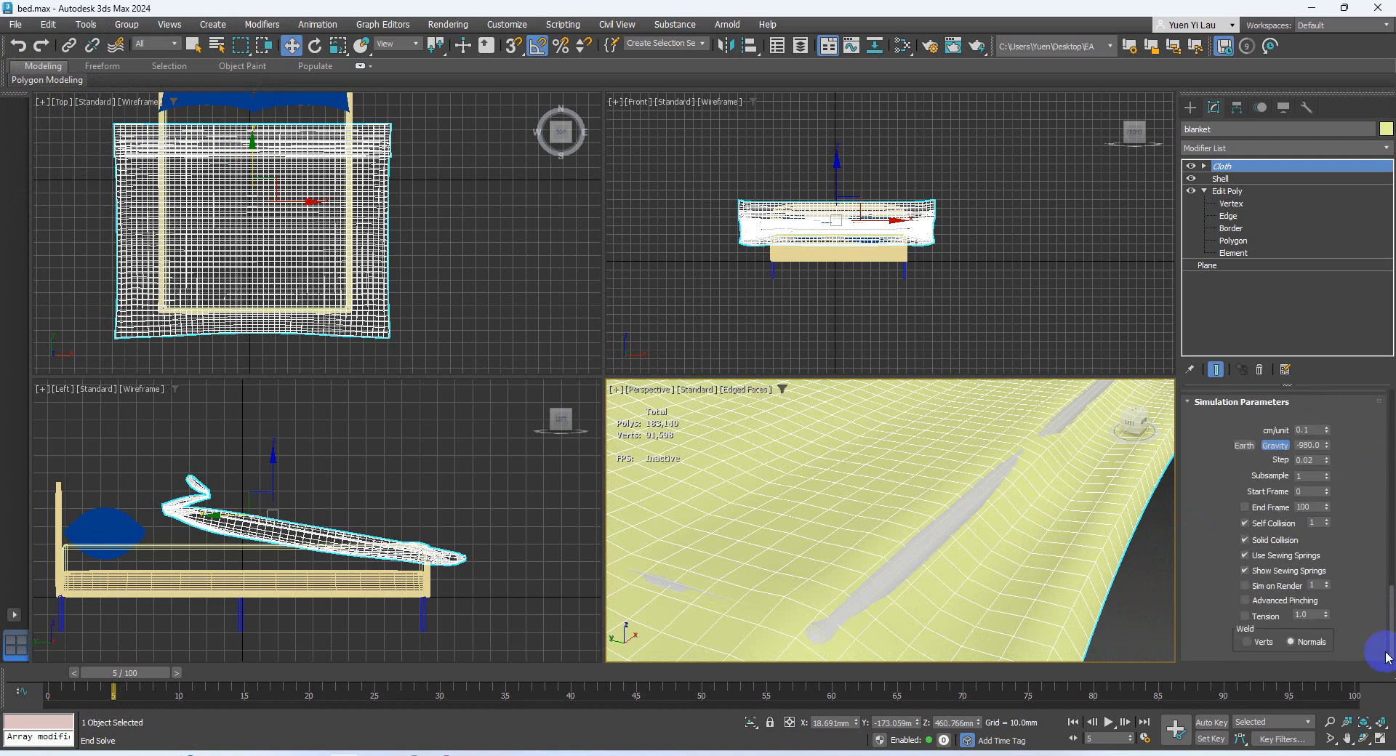
left_click_drag(1316, 462, 1256, 451)
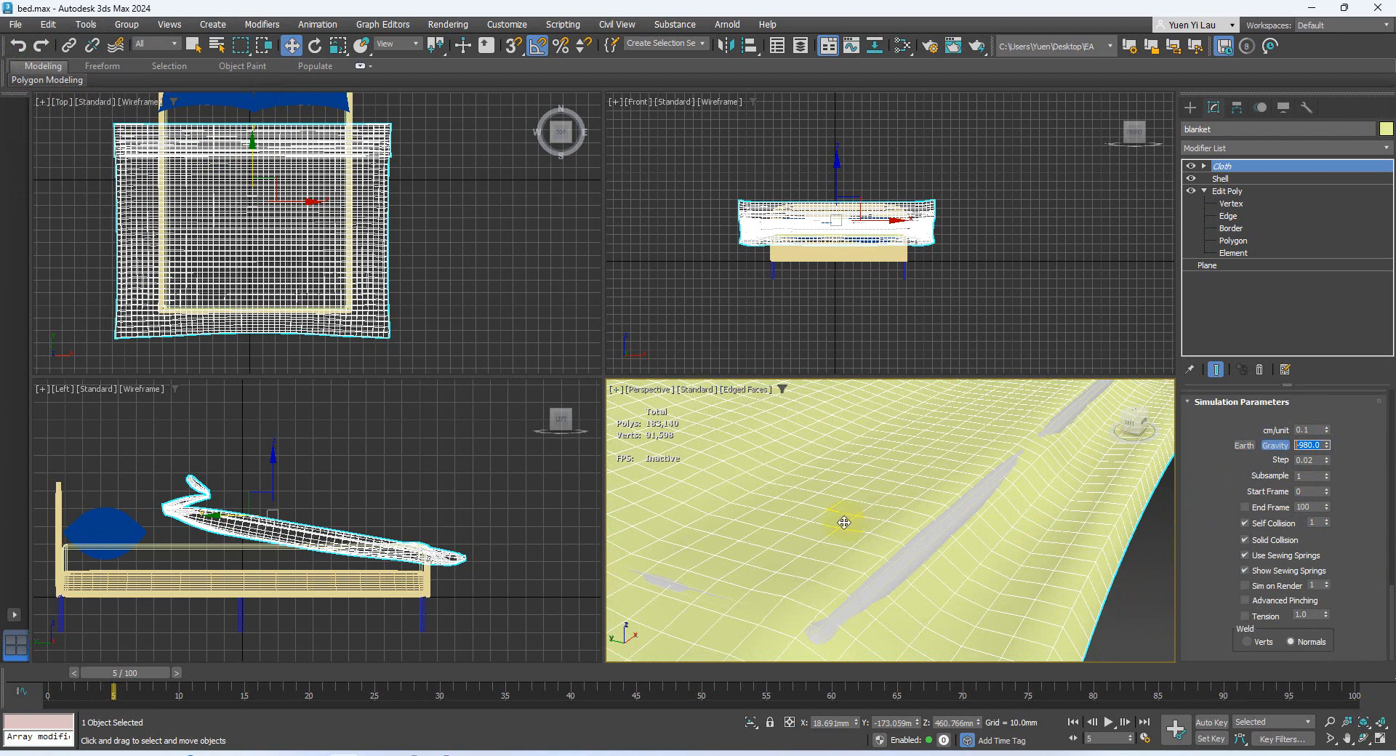
Step: Extend the animation length to 200 frames in the time configuration
left_click_drag(142, 678, 271, 675)
key("w")
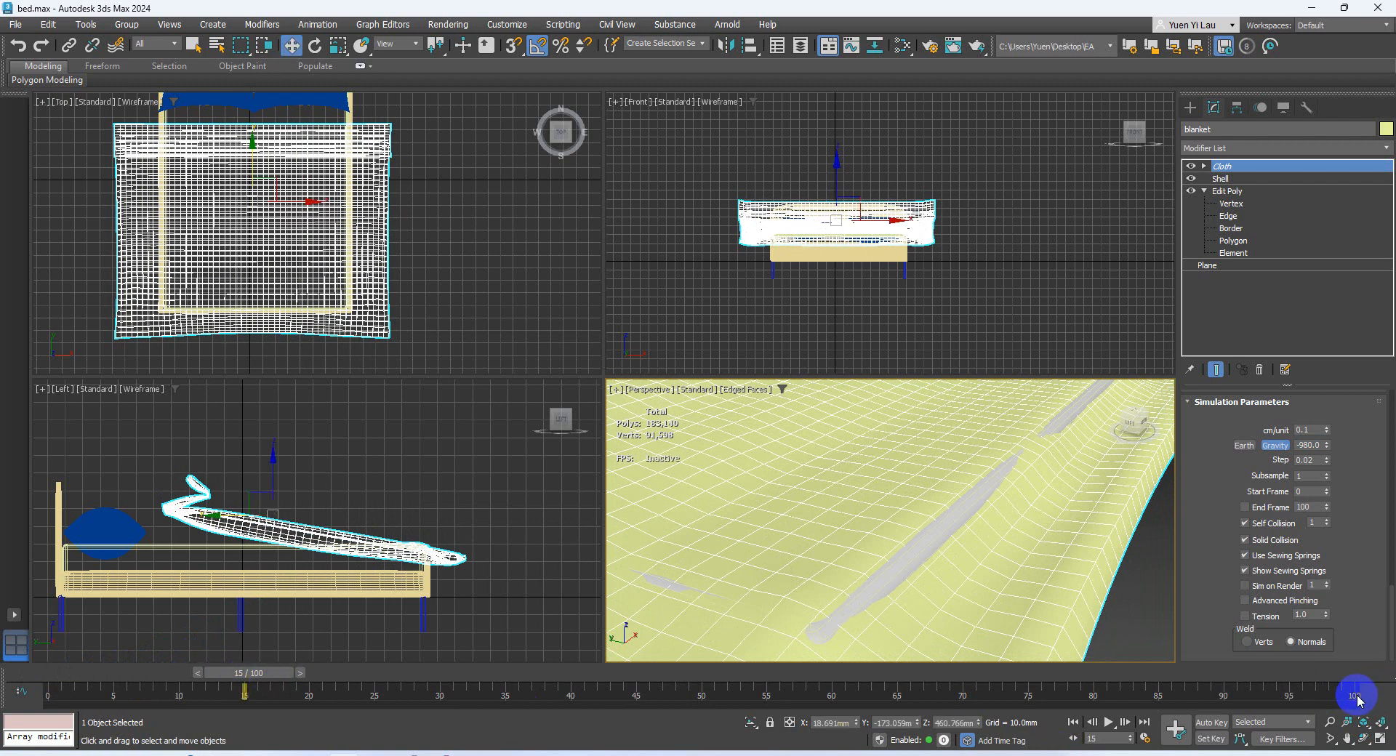
left_click(1146, 739)
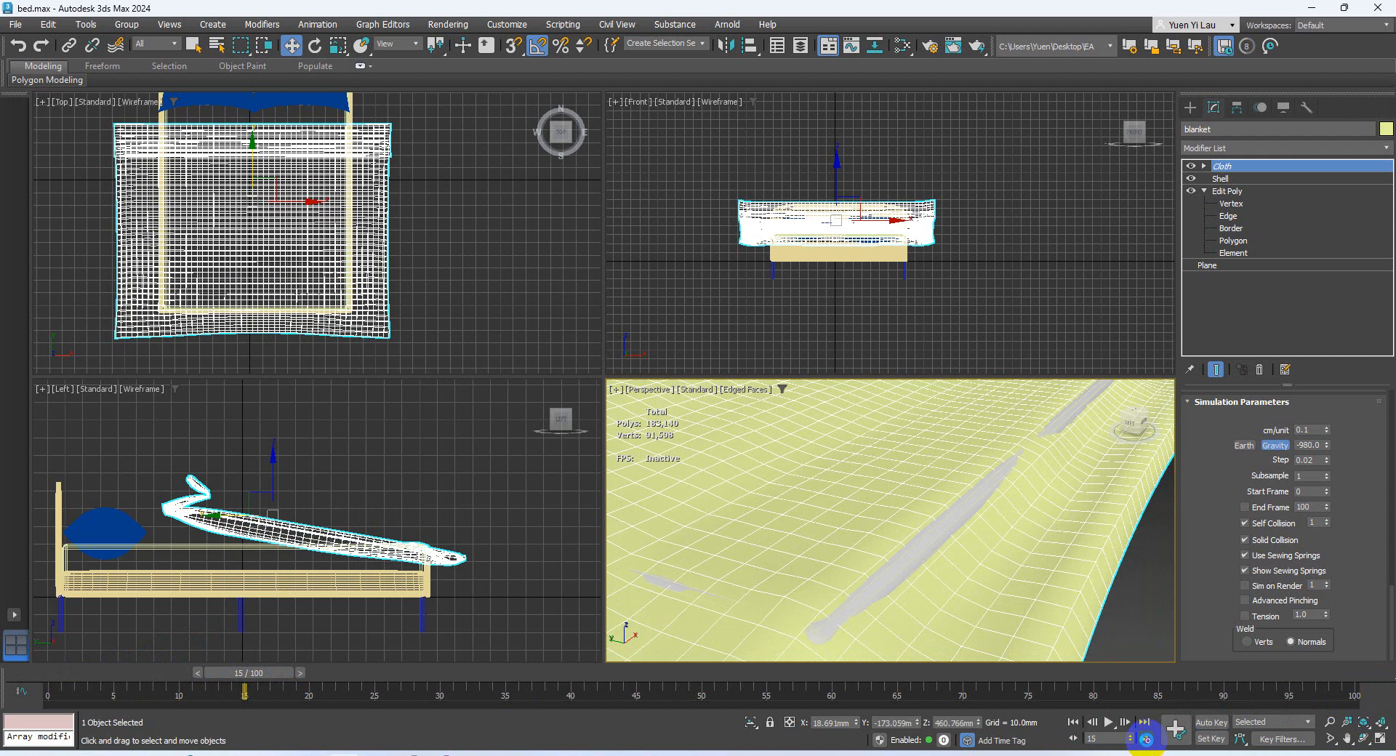
left_click_drag(791, 405, 718, 390)
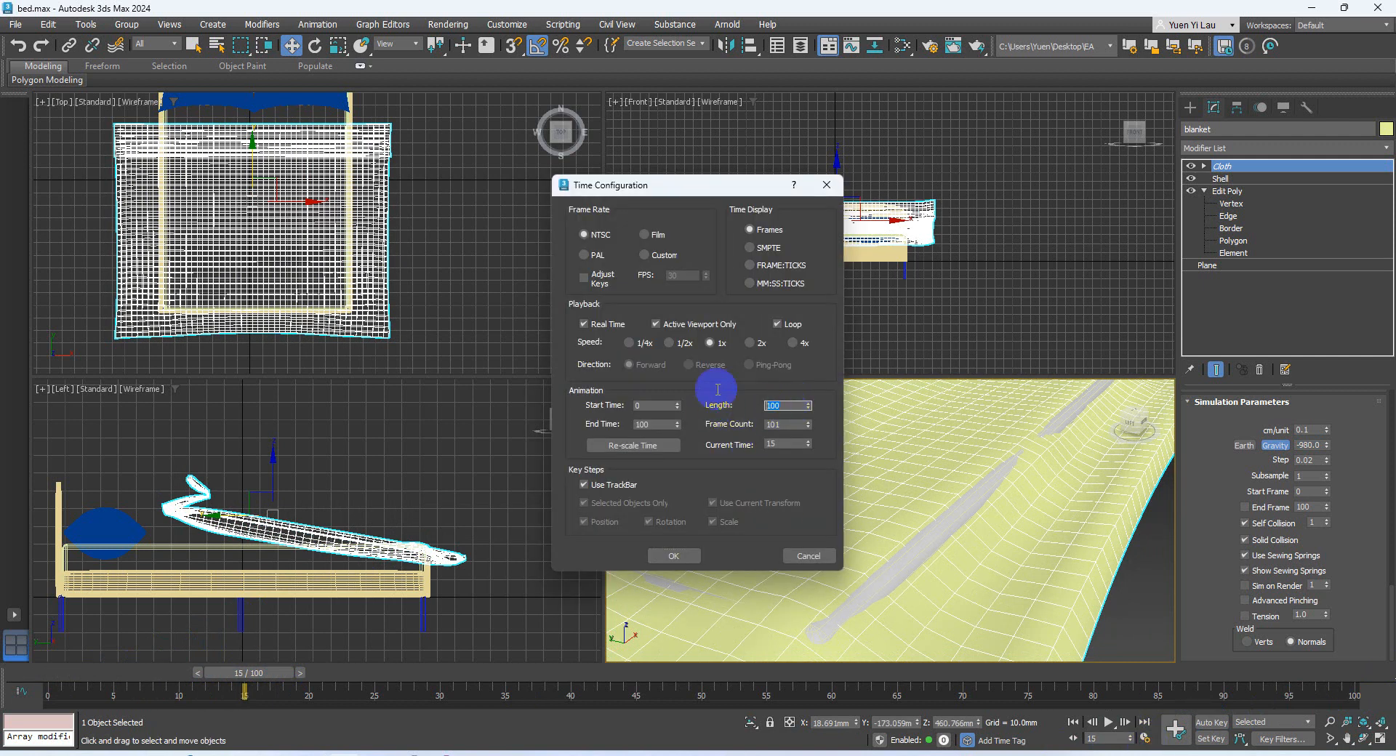
left_click(686, 558)
left_click_drag(1391, 605, 1394, 389)
Step: Simulate the blanket locally, stopping and restarting the simulation as it settles over the bed
scroll(841, 483, "down", 5)
scroll(797, 467, "down", 5)
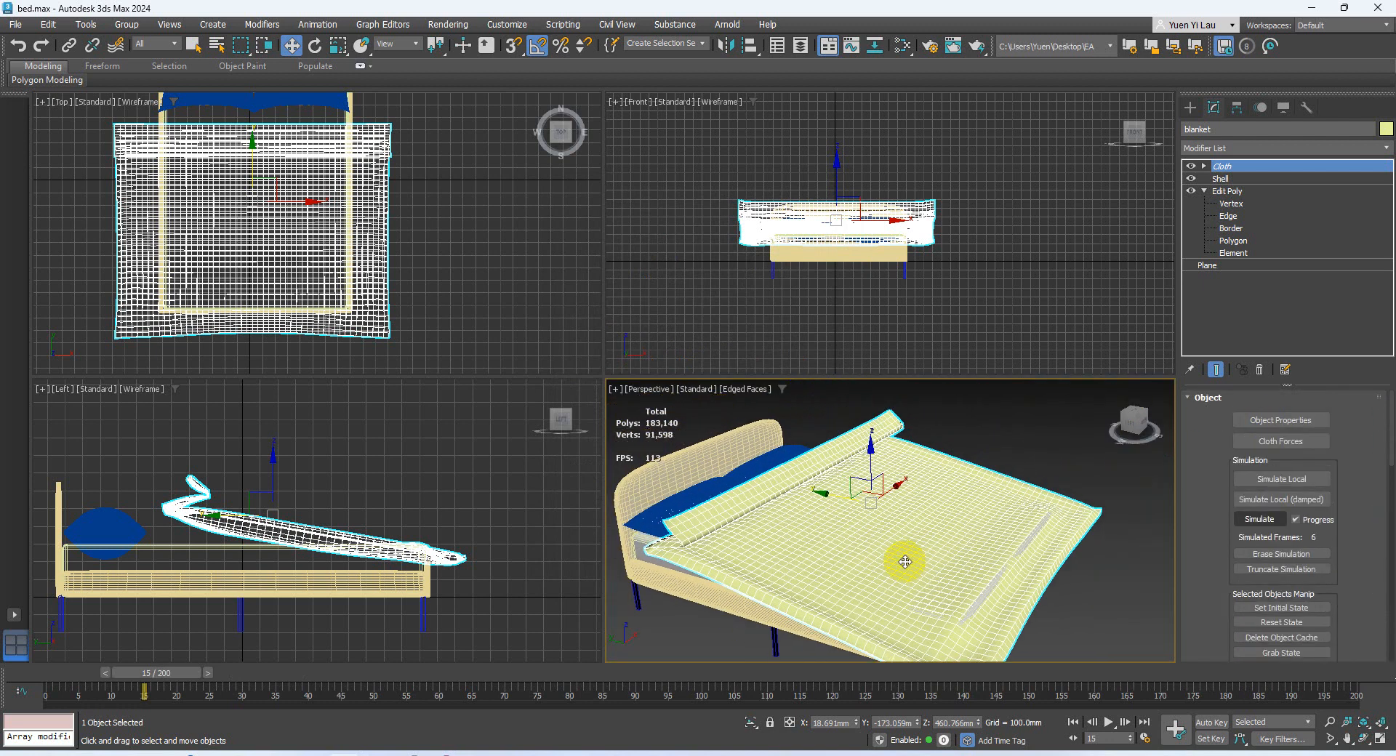
left_click(1279, 479)
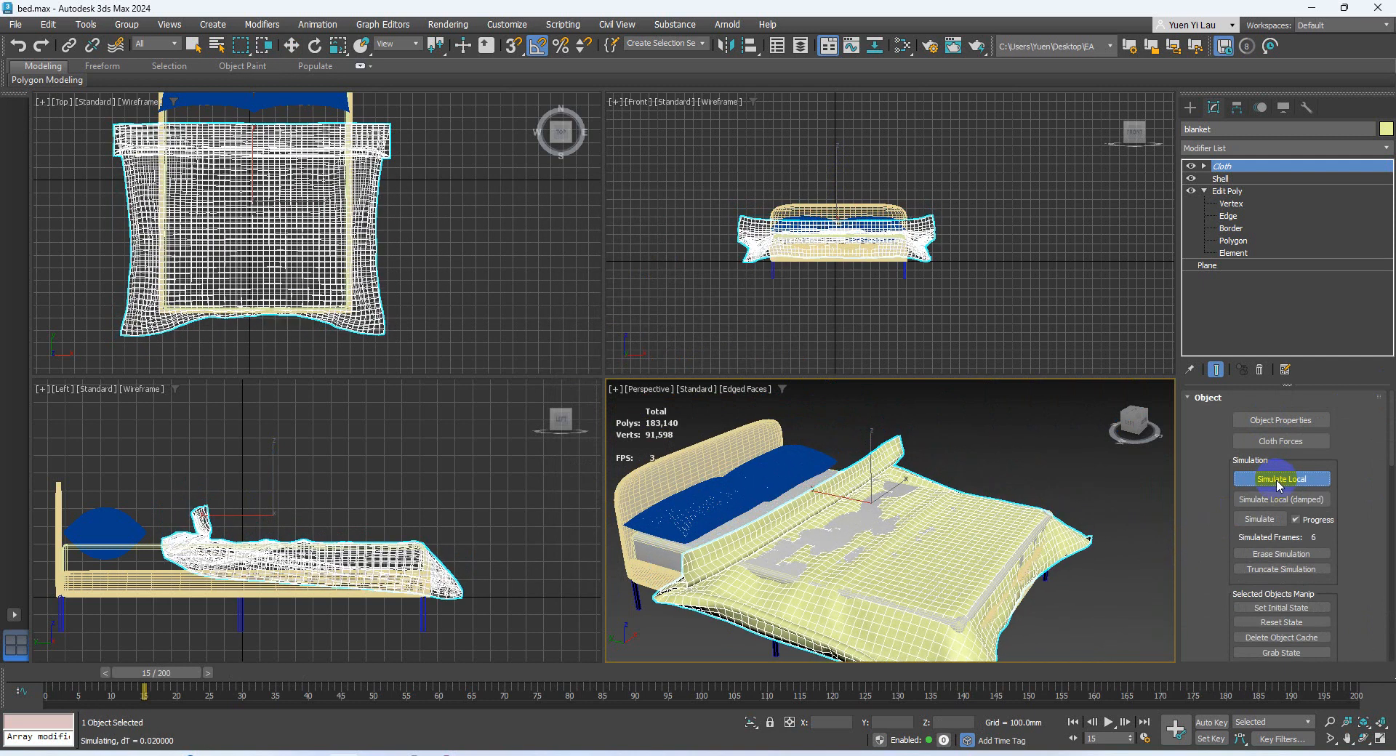
left_click(1247, 483)
left_click(1282, 480)
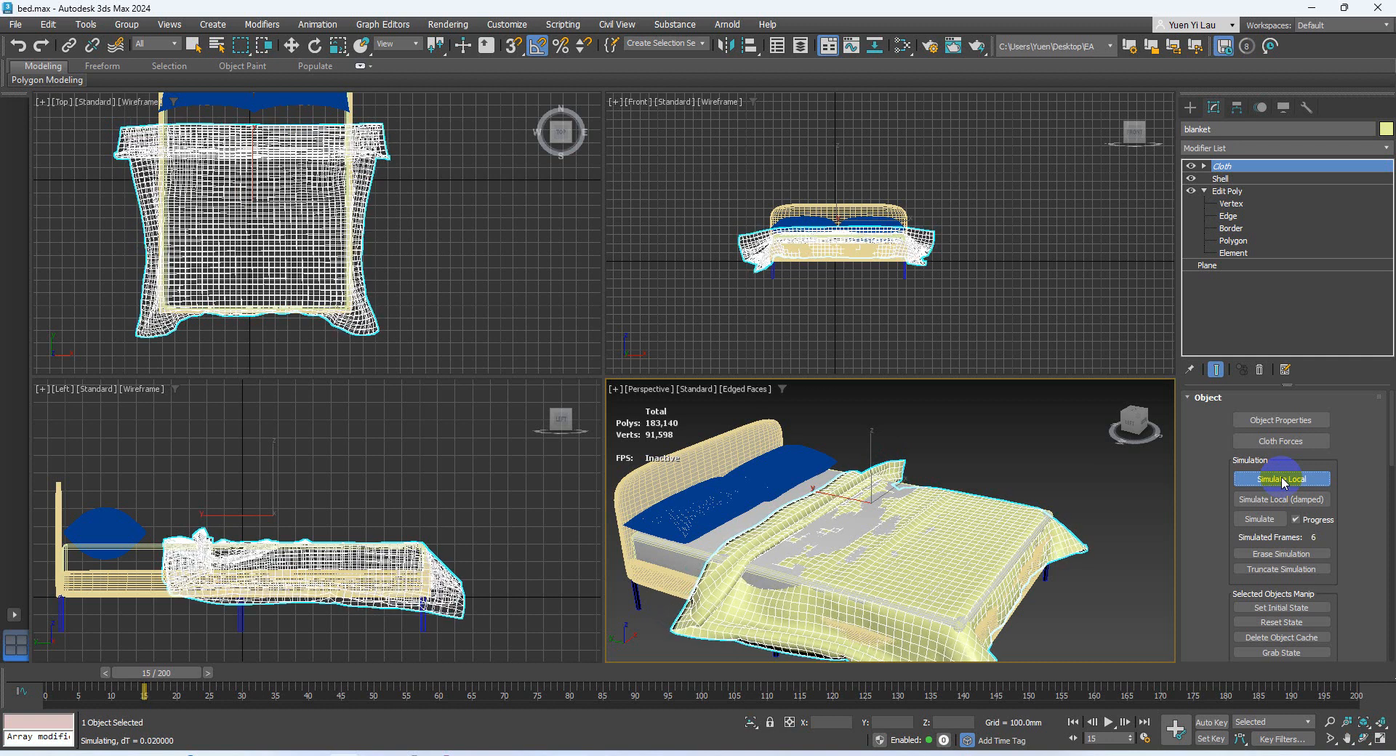
left_click(1282, 479)
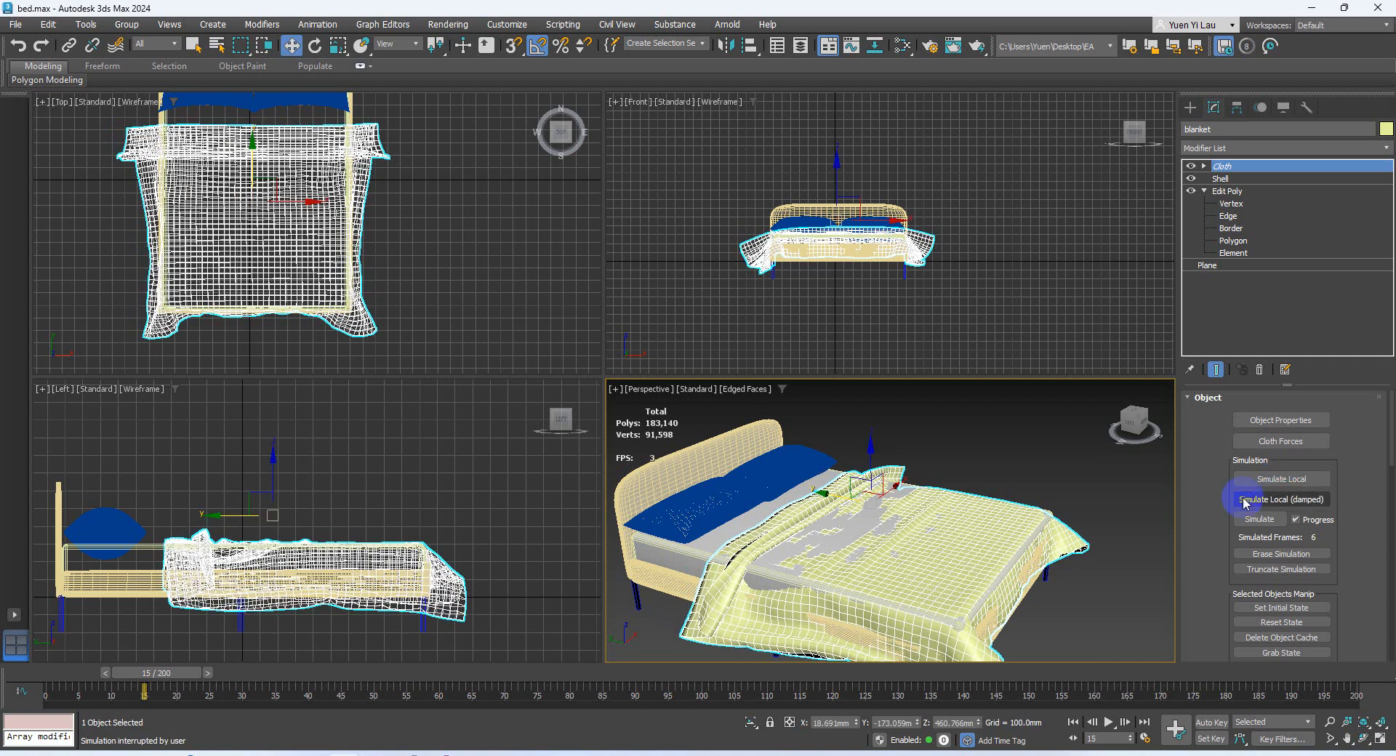
Step: Erase the blanket's cloth simulation and return the timeline to frame 0
middle_click_drag(1047, 574, 1017, 533)
left_click(1268, 522)
scroll(1309, 521, "down", 10)
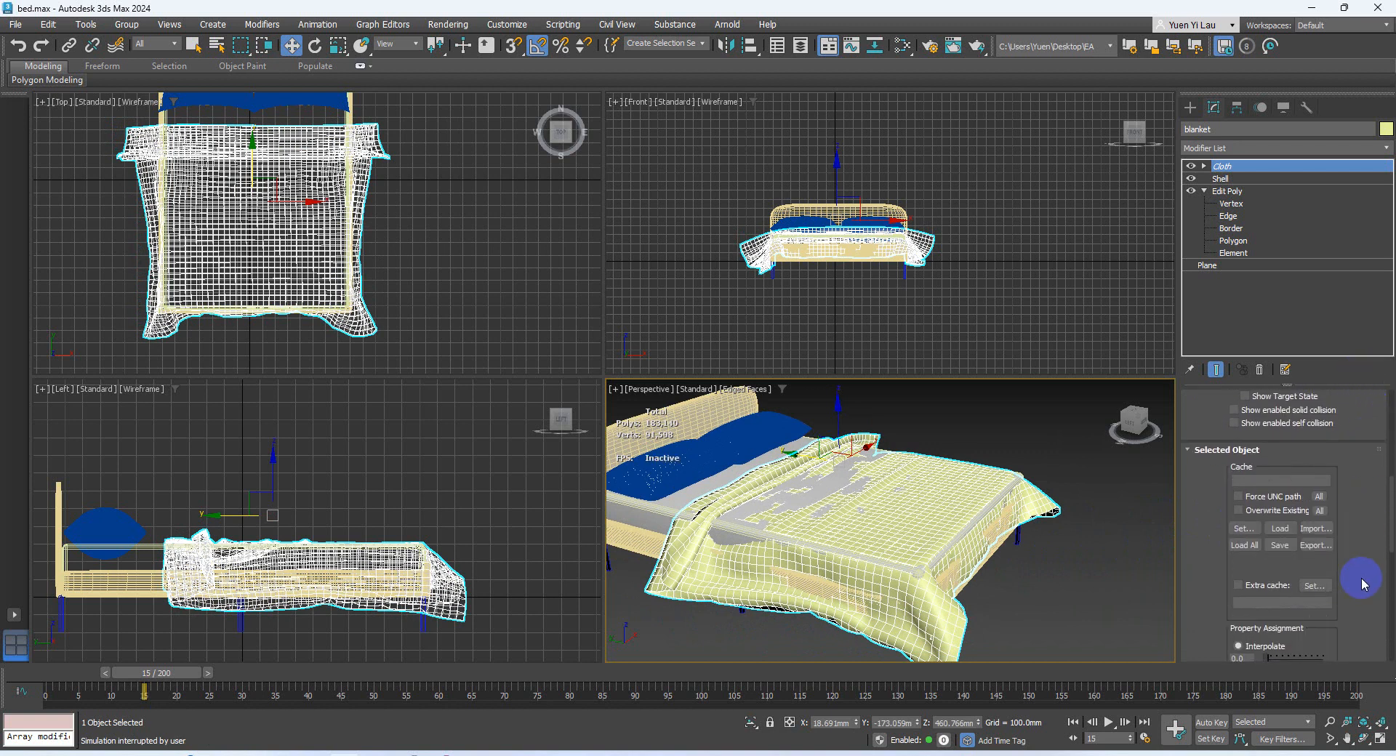
scroll(1362, 533, "down", 5)
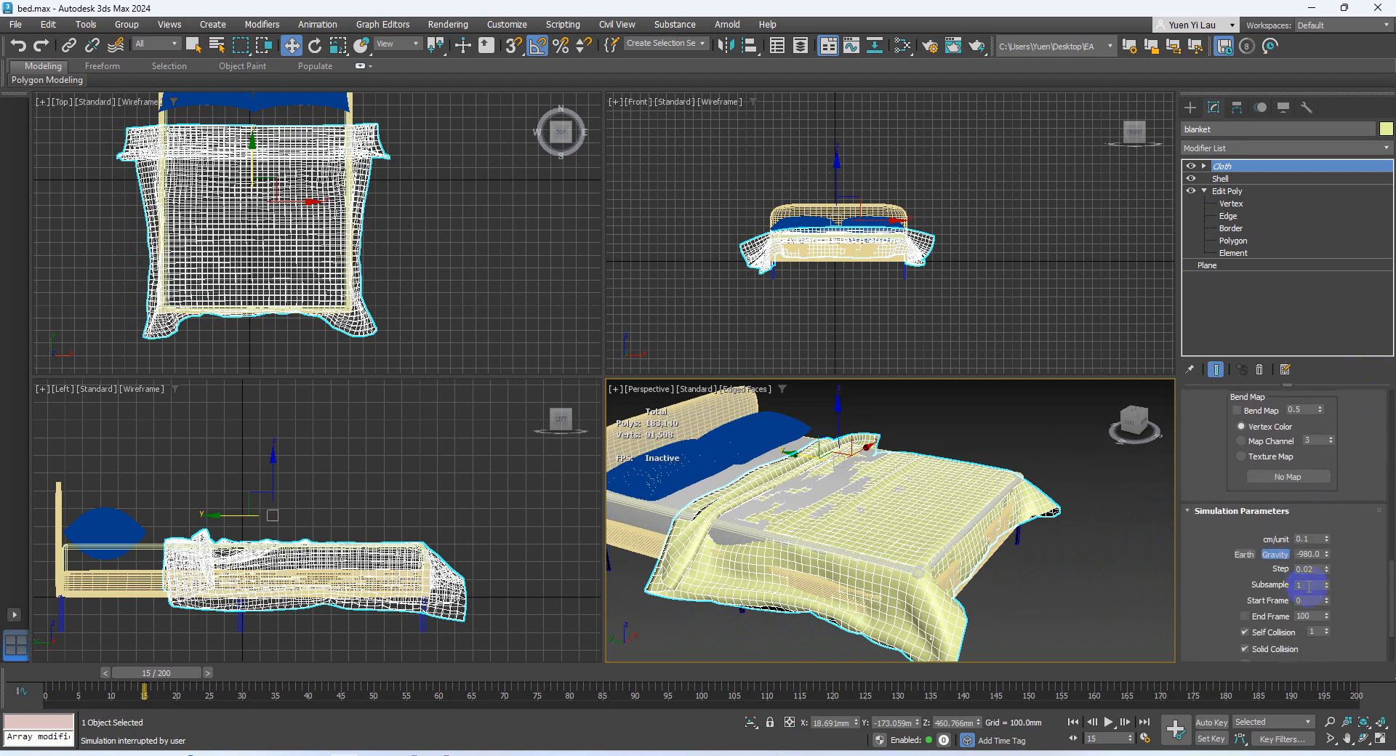
scroll(1380, 585, "up", 8)
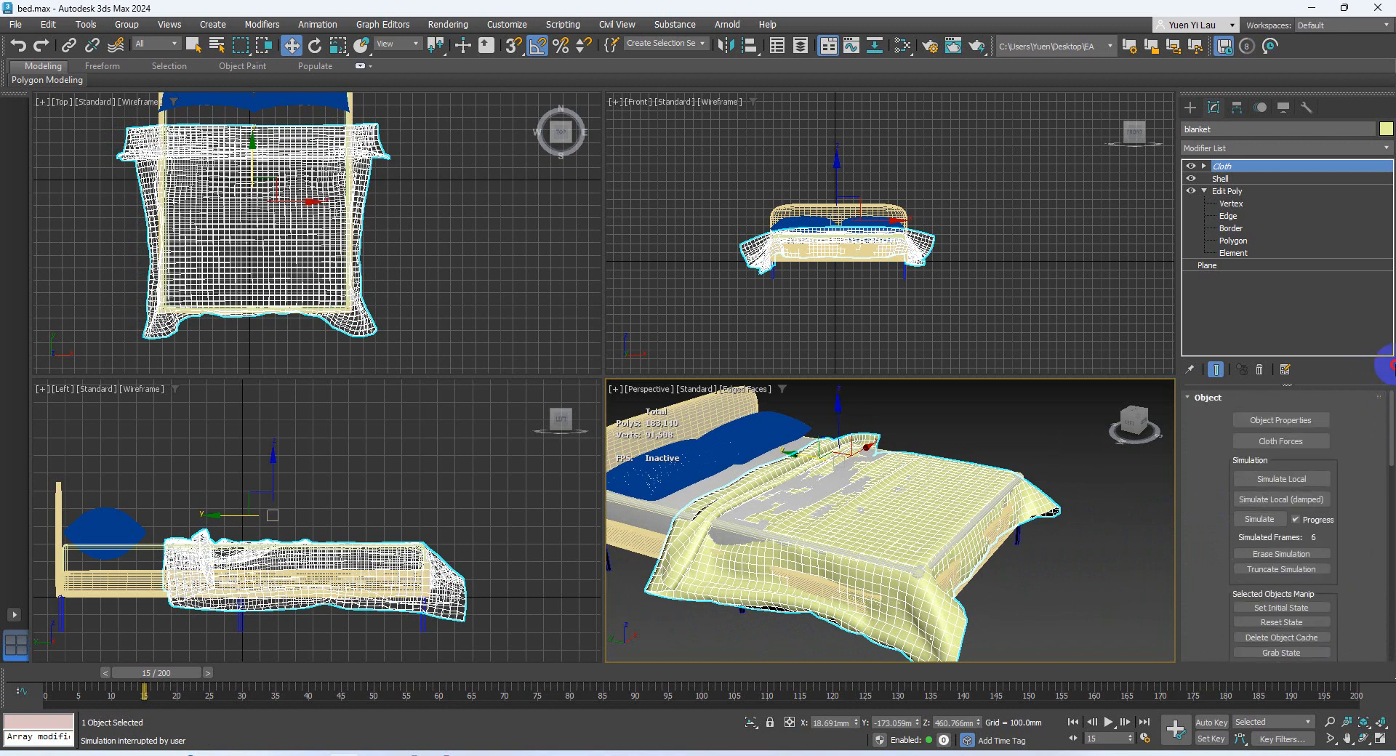
scroll(800, 522, "up", 4)
middle_click_drag(800, 520, 870, 565)
scroll(918, 570, "down", 1)
left_click(1318, 556)
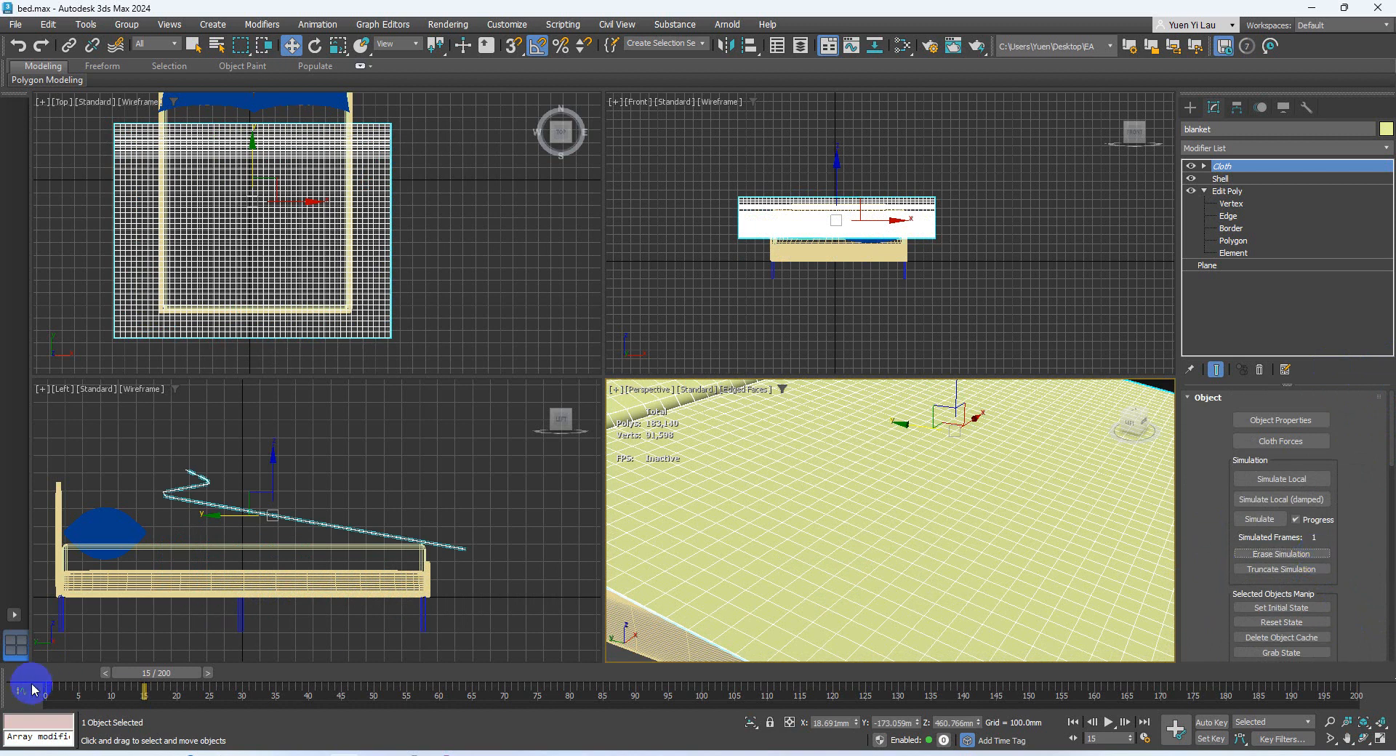
left_click_drag(155, 677, 20, 682)
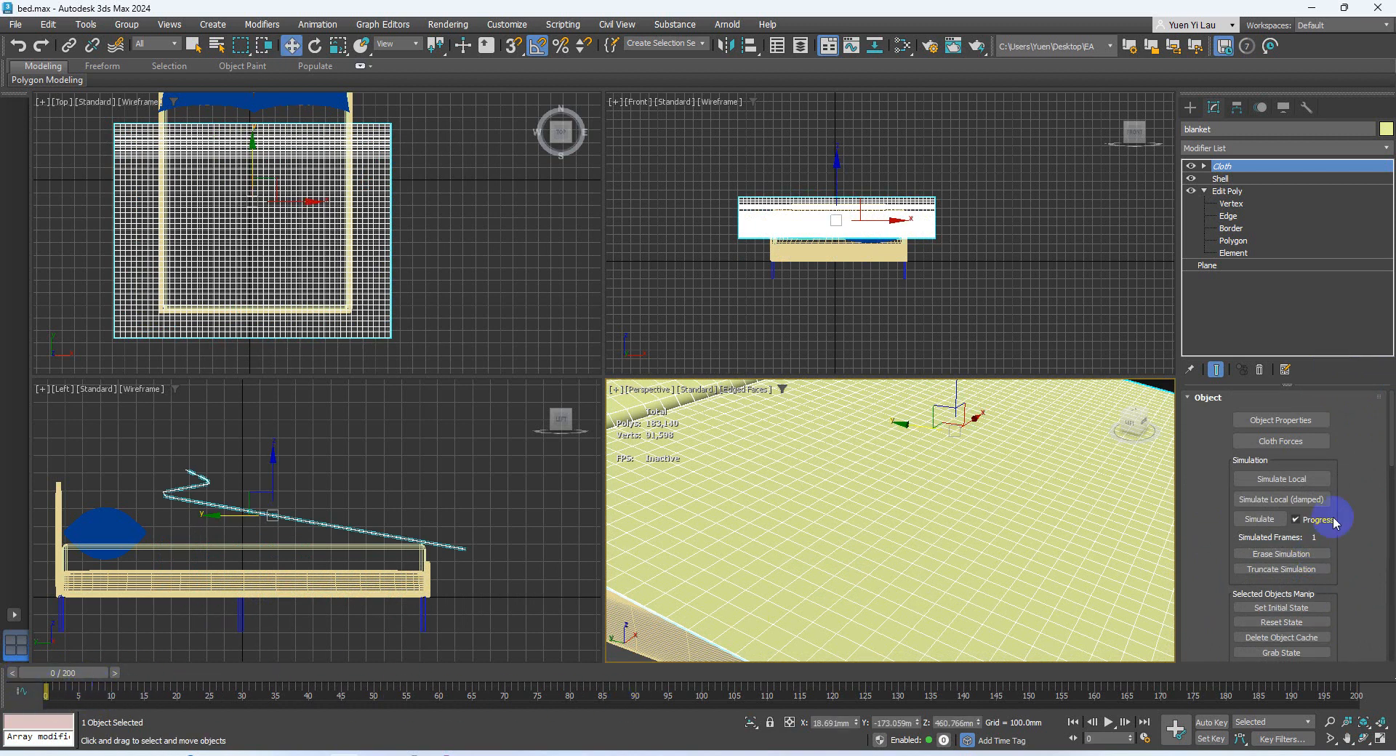
Step: Set the Cloth simulation's gravity to -380 and its step to 0.002
left_click_drag(1391, 456, 1391, 642)
left_click(1306, 483)
type("-330")
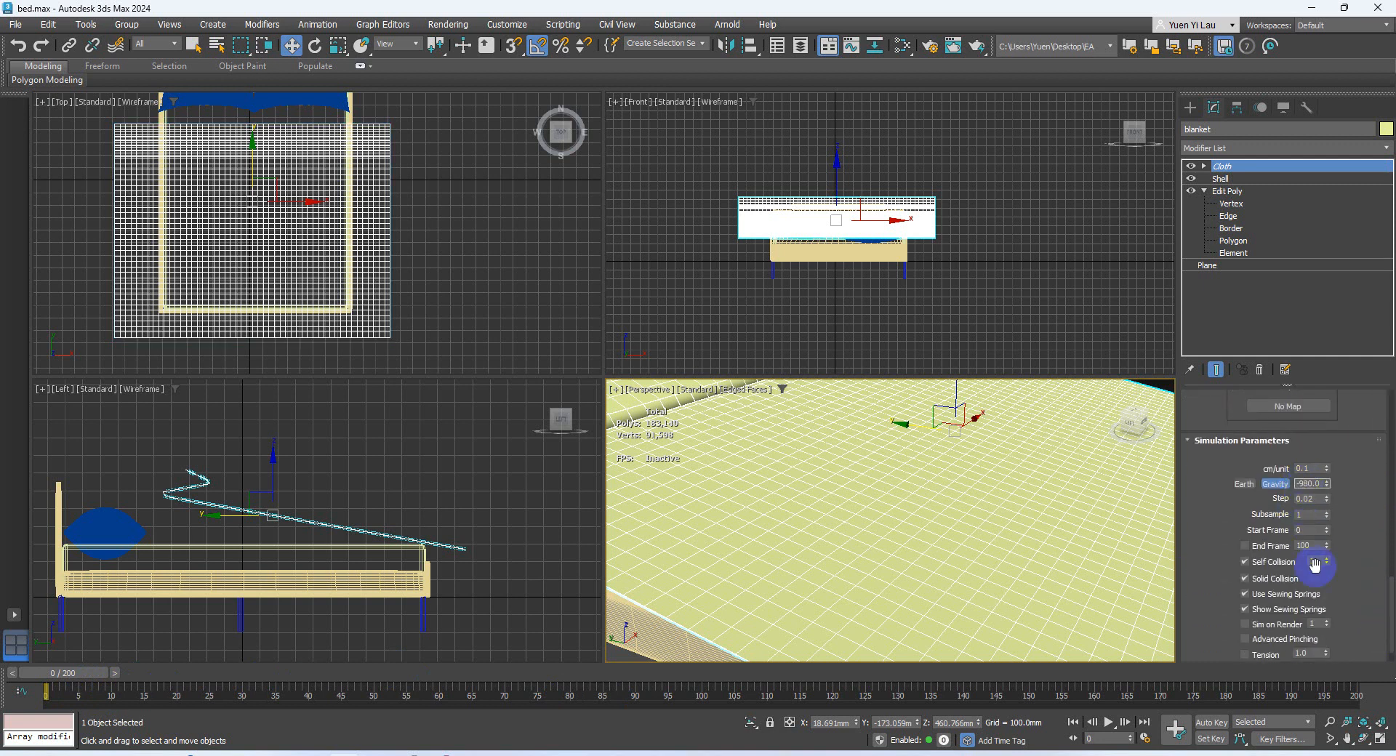
key("Return")
left_click(1307, 499)
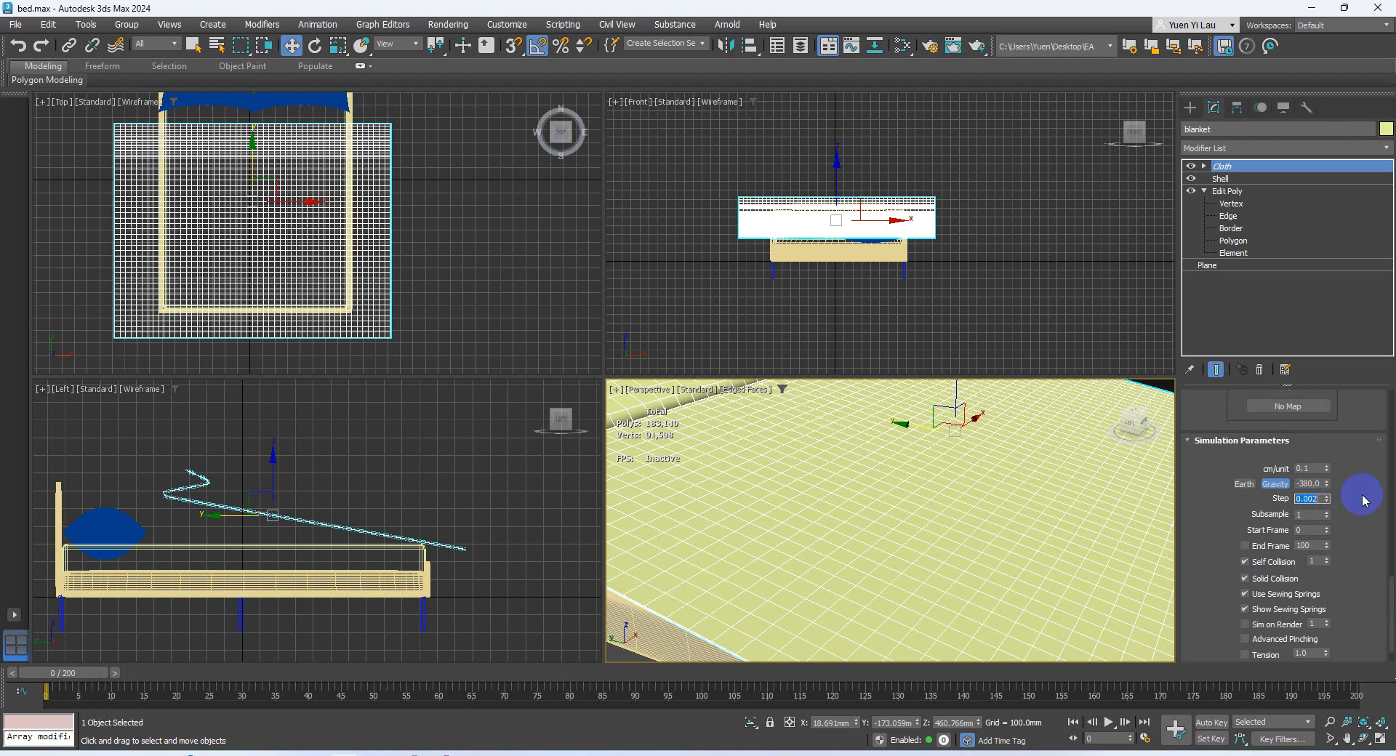
left_click_drag(1383, 618, 1391, 374)
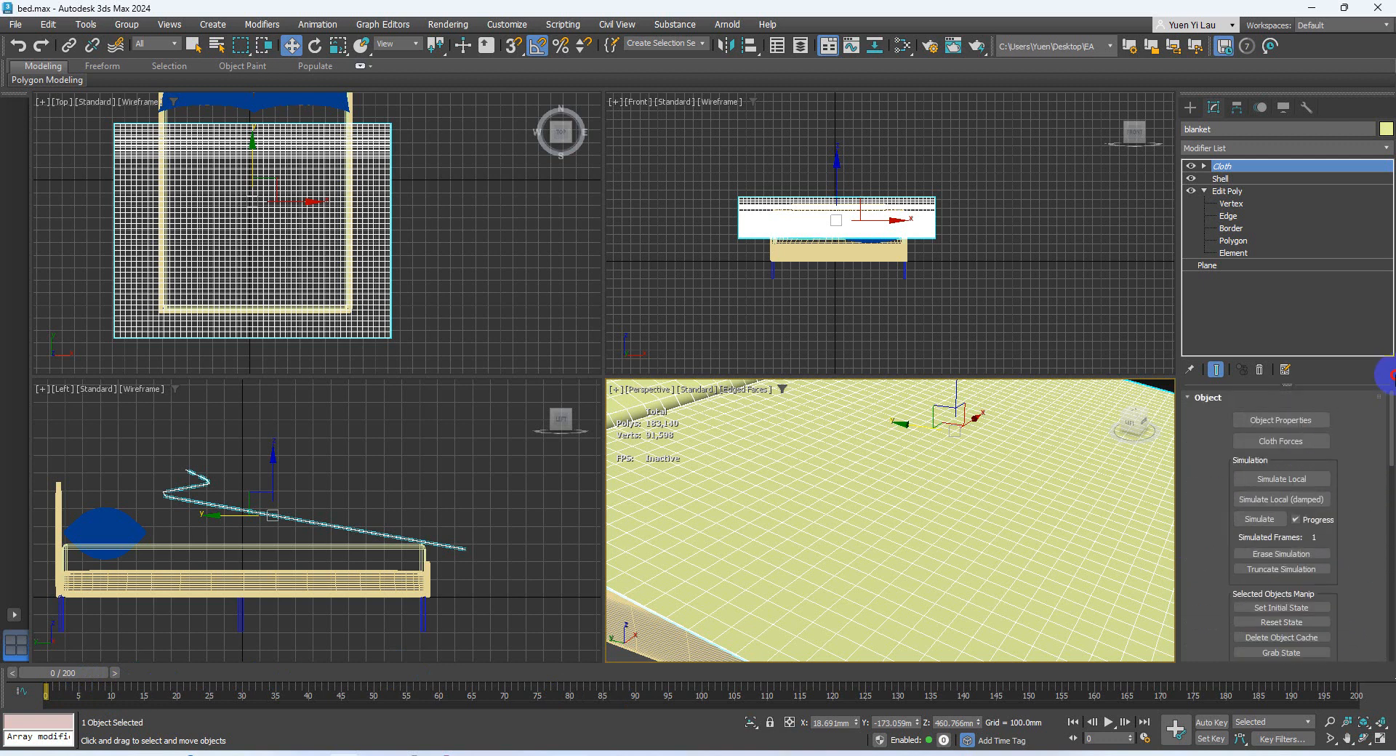
Step: Run the full cloth simulation up to frame 30, cancel the rest, and inspect the blanket draped over the bed
left_click(1260, 519)
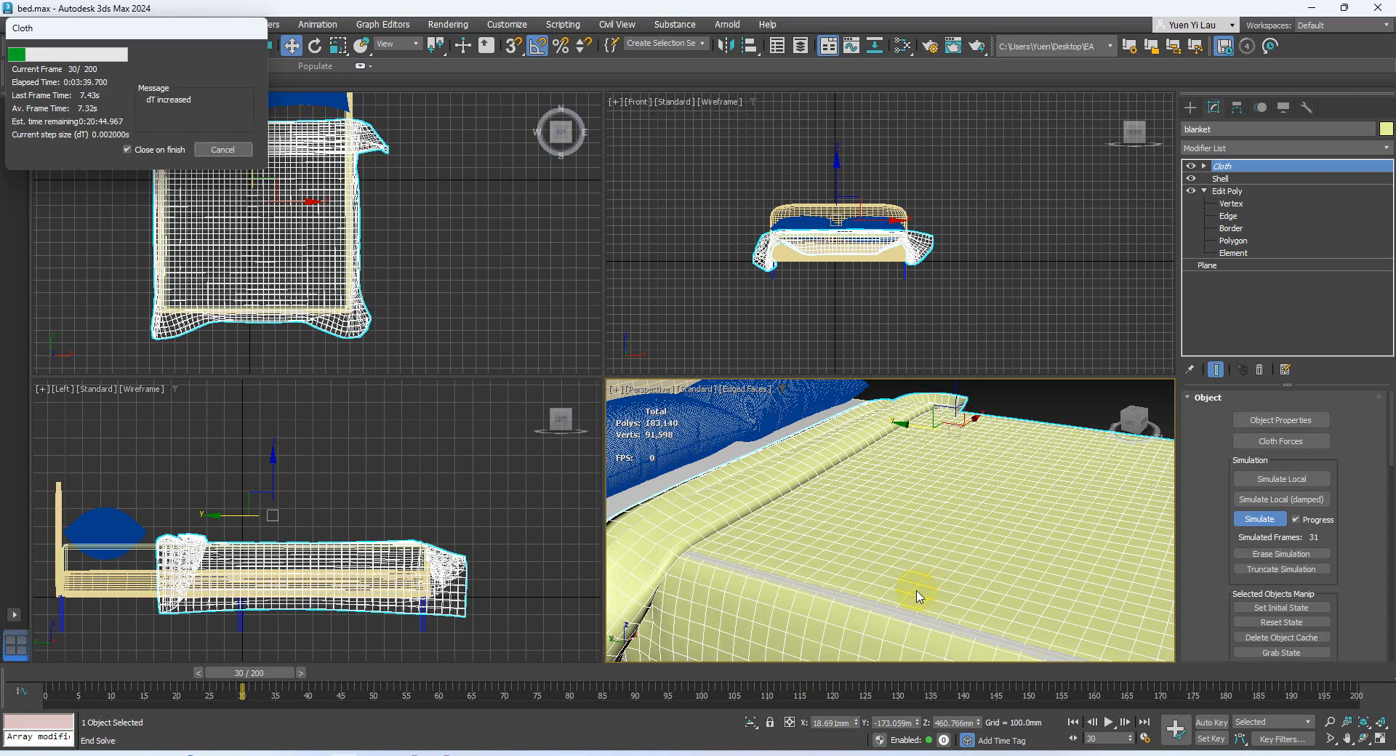
left_click(232, 149)
scroll(872, 509, "down", 3)
scroll(837, 495, "up", 4)
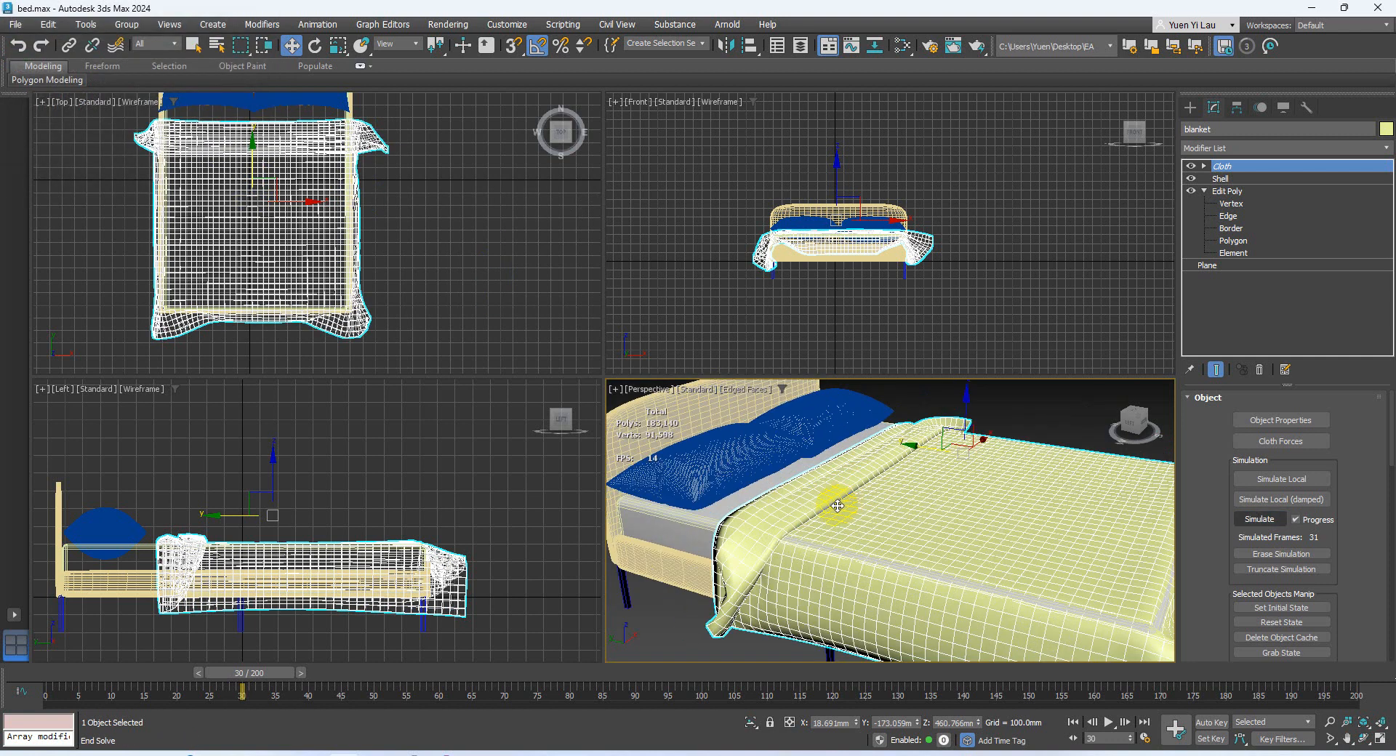
middle_click_drag(820, 531, 968, 504, "alt")
Step: Set the blanket's cloth pressure to 6 in the simulation's object properties and review the simulation parameters
left_click(1304, 420)
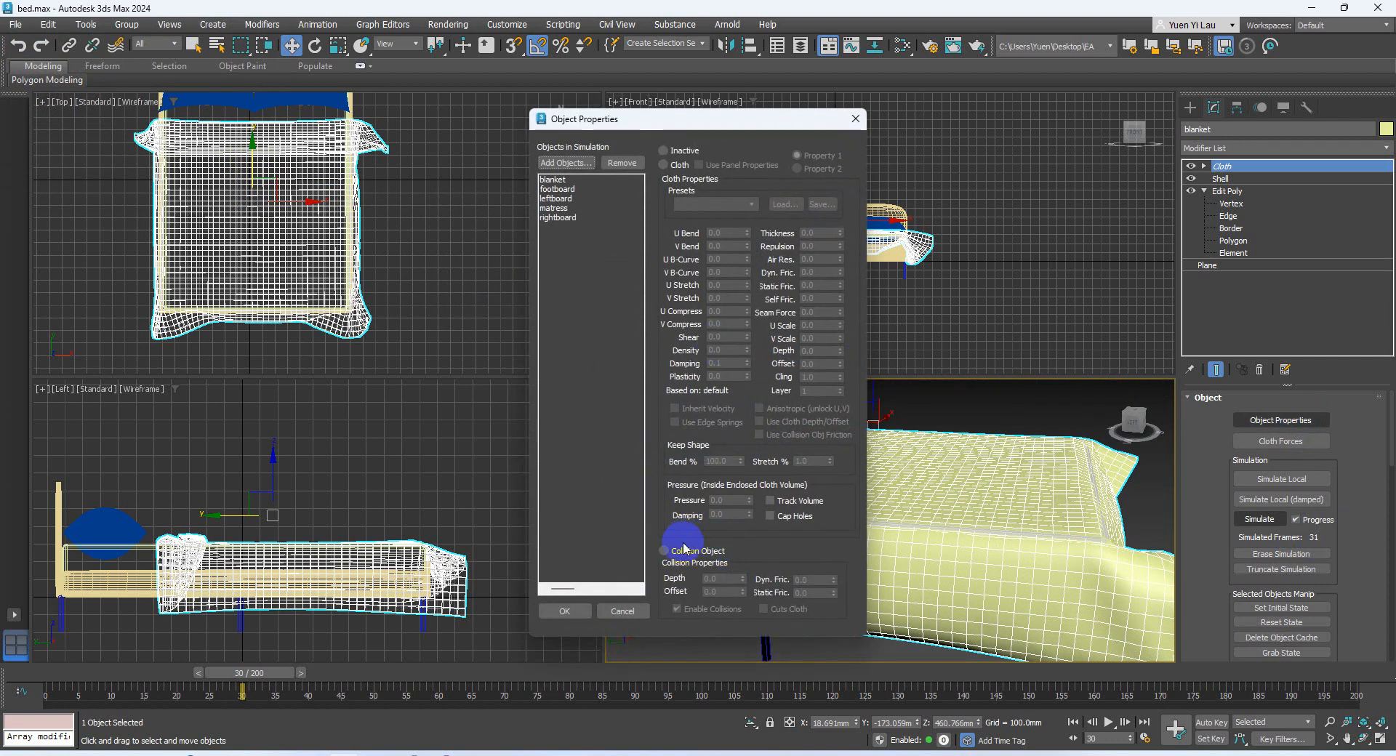
left_click(589, 181)
left_click_drag(720, 500, 692, 500)
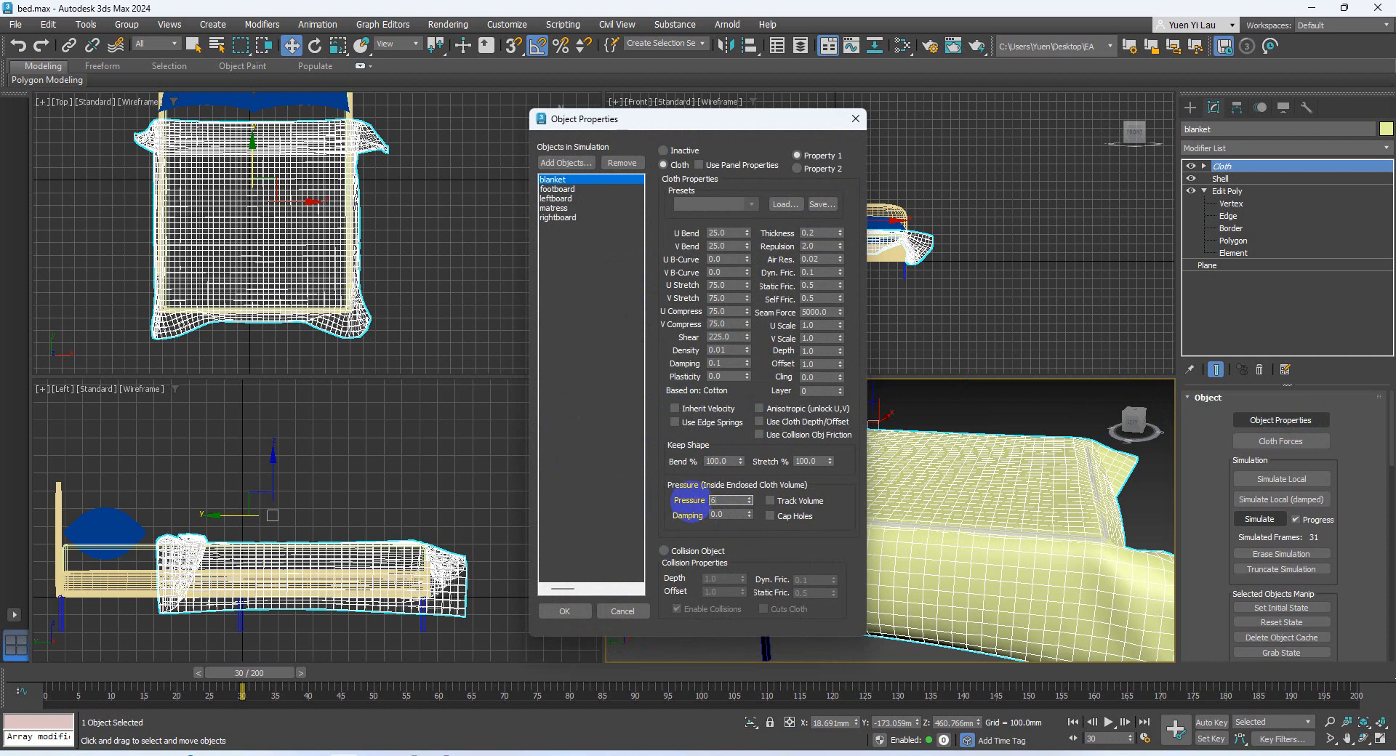
left_click(566, 611)
scroll(1366, 578, "down", 10)
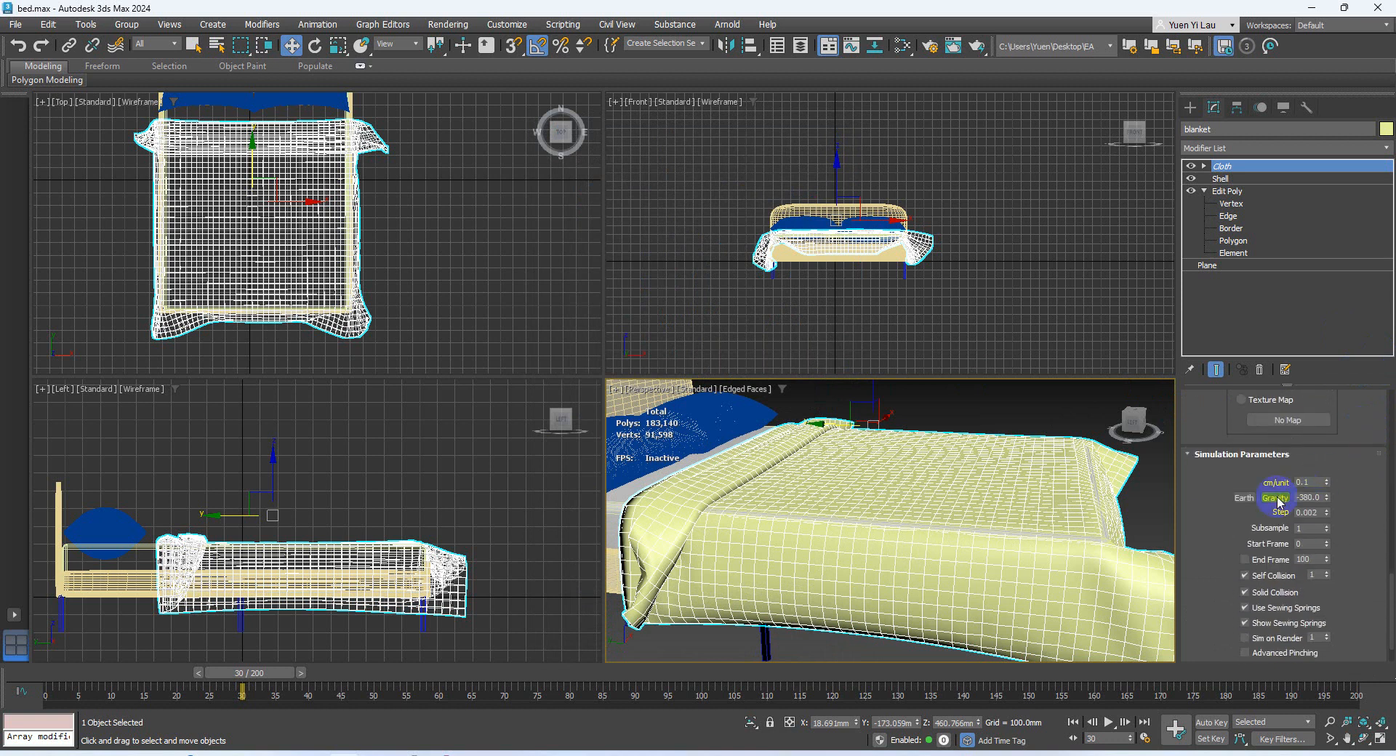
scroll(1360, 473, "up", 4)
scroll(1371, 443, "up", 10)
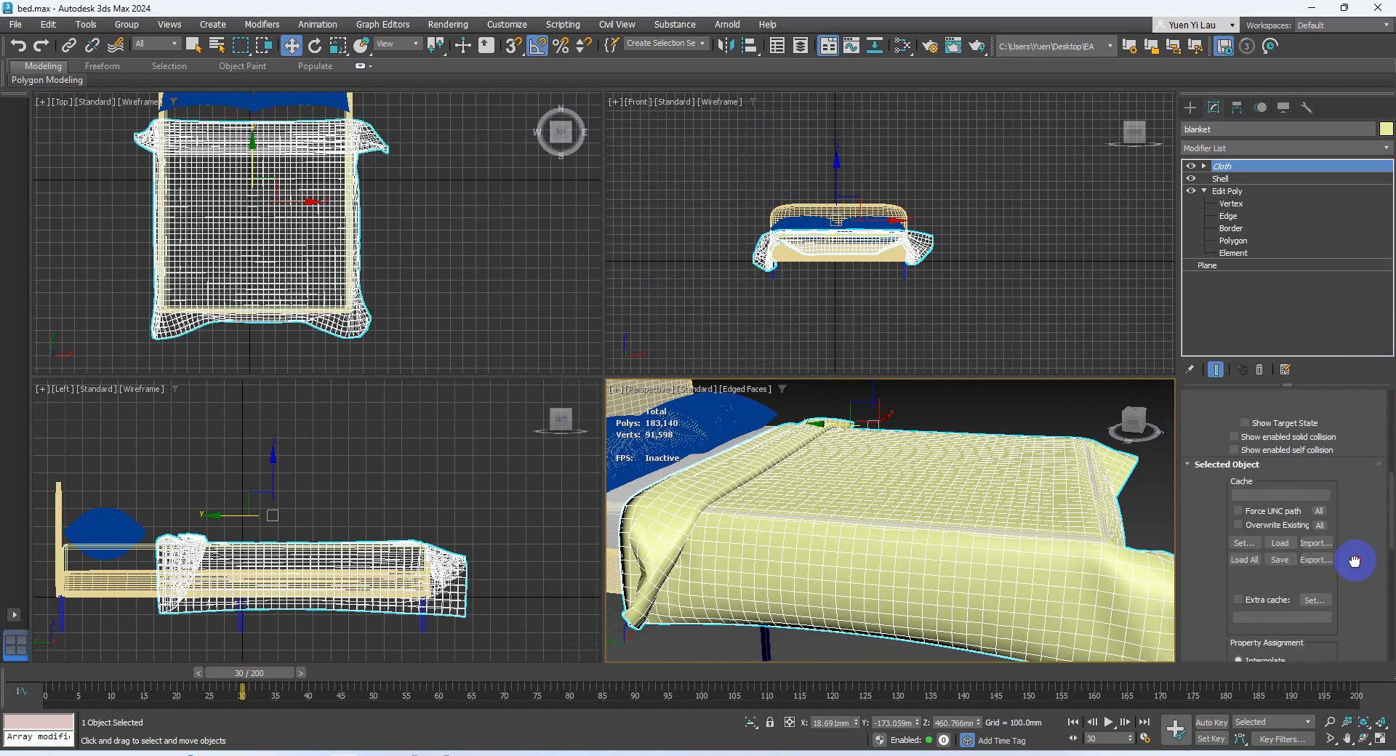
Step: Resume the blanket's cloth simulation from frame 30, stop it at frame 35, and inspect the drape
scroll(1349, 480, "up", 1)
left_click(1265, 520)
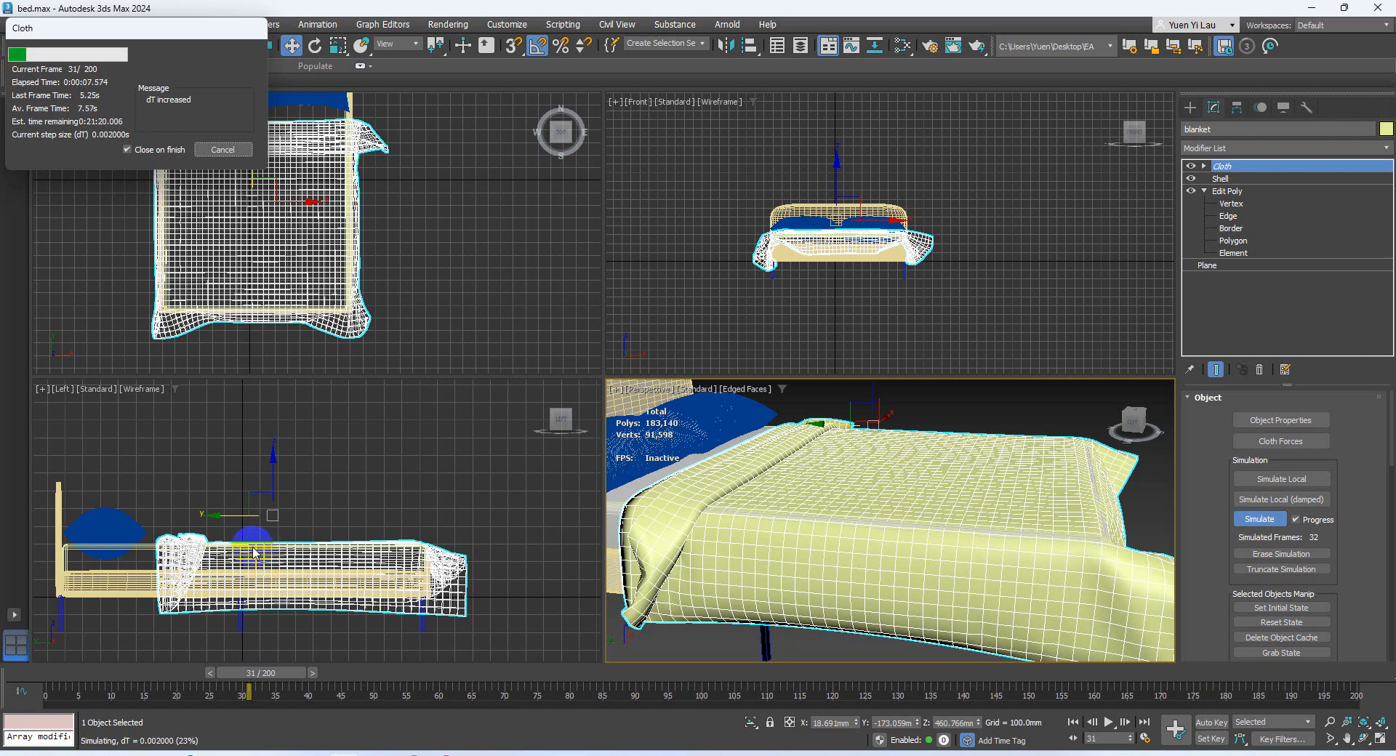
left_click_drag(263, 551, 292, 551)
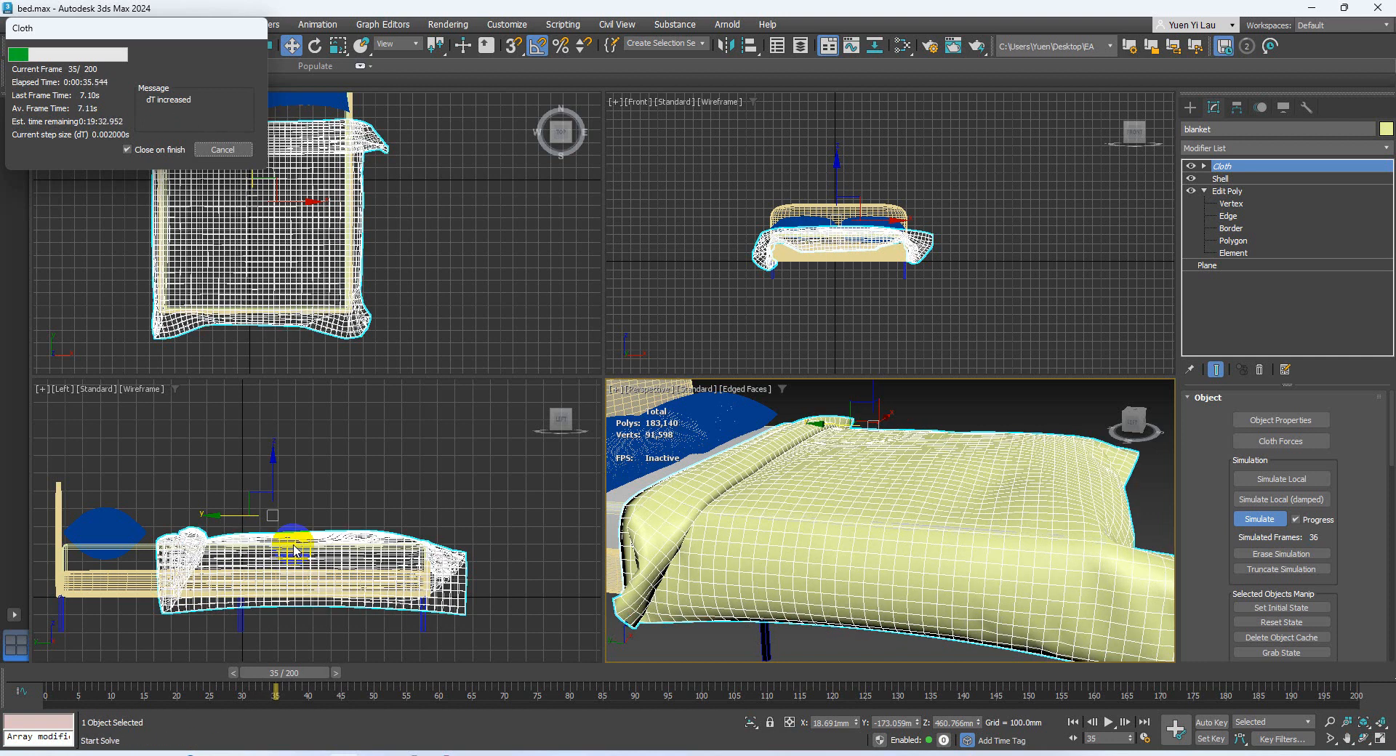
left_click(231, 150)
middle_click_drag(1140, 597, 1007, 557, "alt")
Step: Add an Edit Poly modifier above the blanket's Cloth modifier and enter polygon editing
left_click(1294, 148)
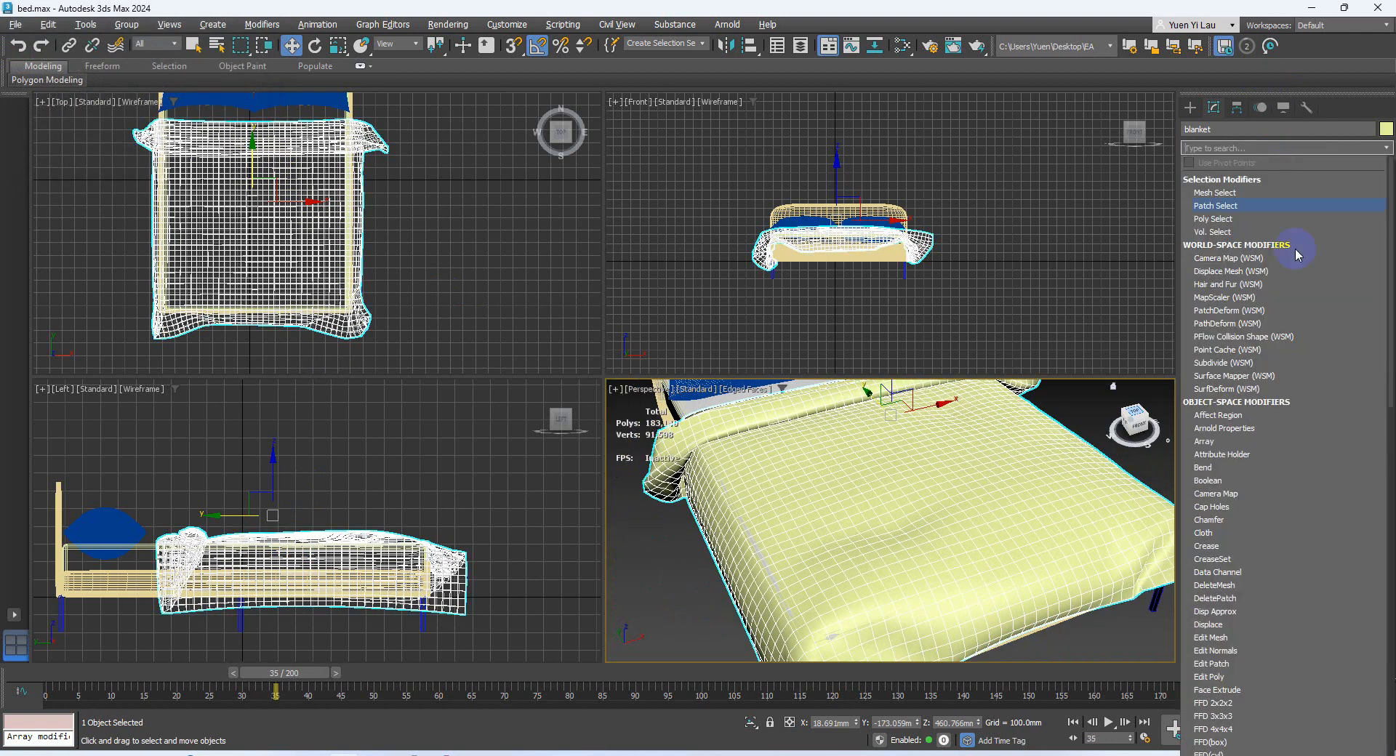
left_click(1212, 676)
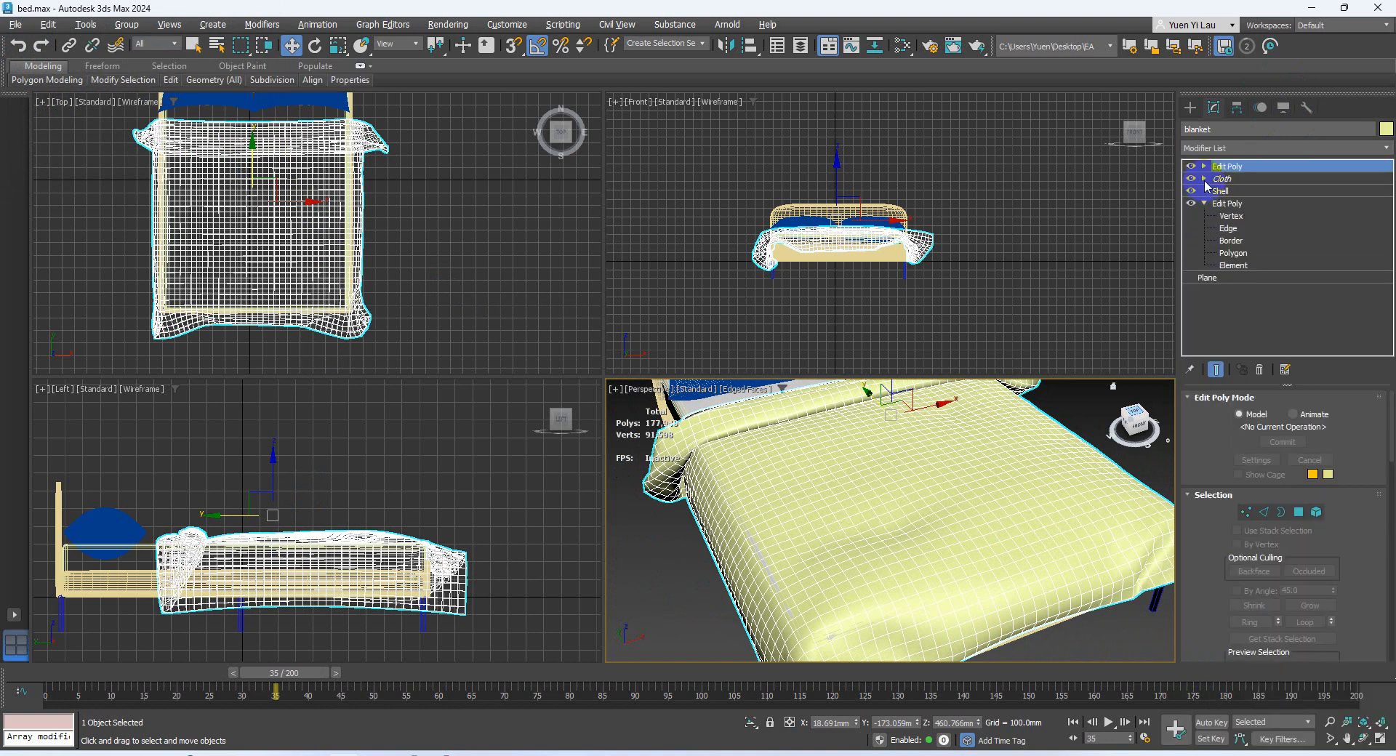
left_click(1204, 165)
left_click(1228, 191)
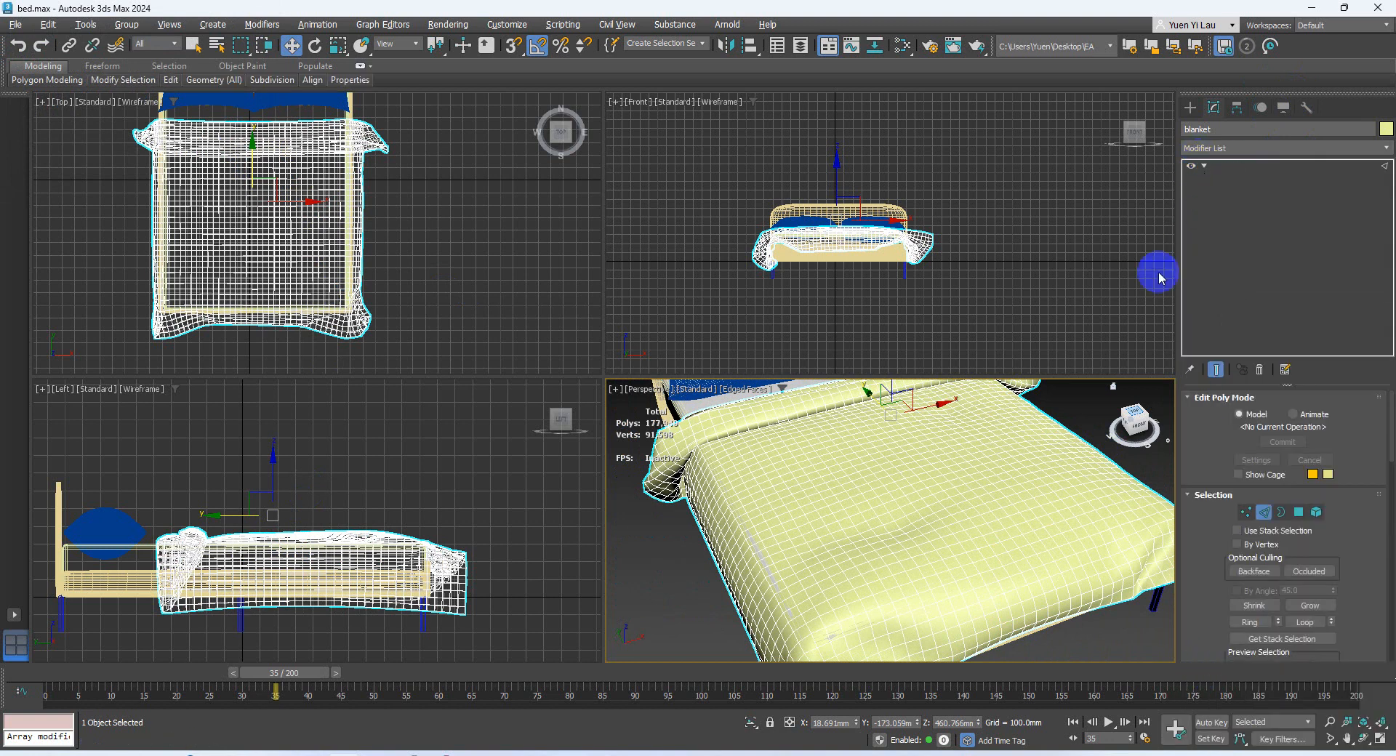
scroll(882, 467, "up", 5)
middle_click_drag(855, 528, 805, 511, "alt")
left_click(1234, 216)
Step: Raise the strip of polygons along the blanket's left long edge and the polygons near the foot corner to cover the mattress
left_click(694, 459)
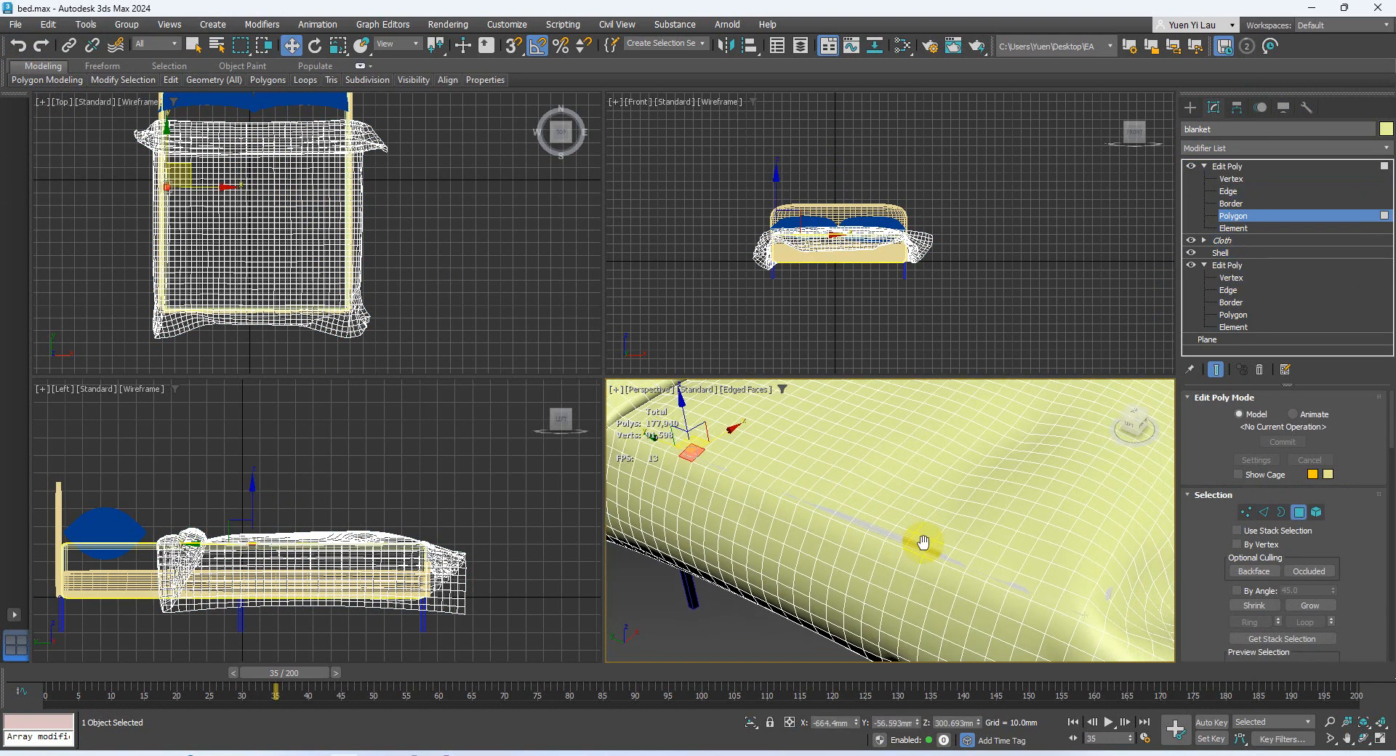
left_click(1078, 613, "shift")
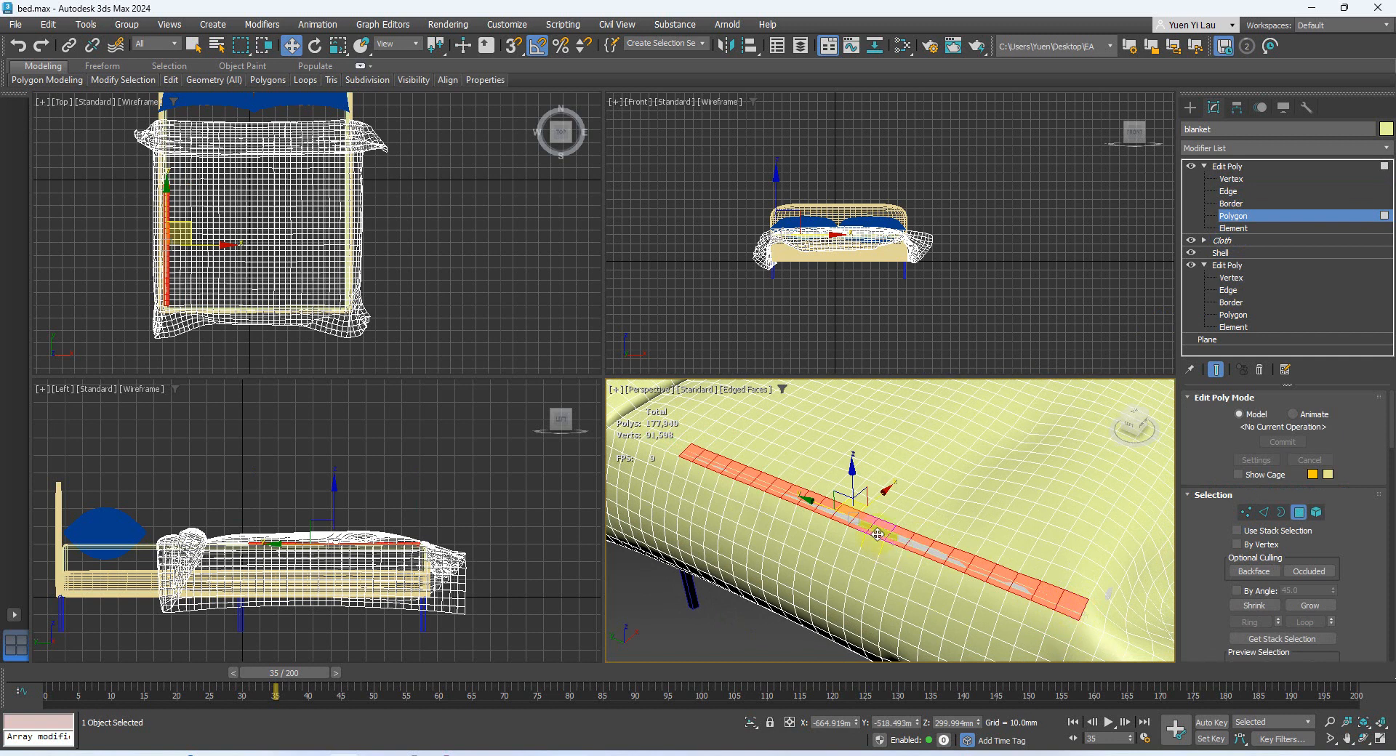
left_click_drag(856, 483, 853, 475)
middle_click_drag(977, 542, 975, 569, "alt")
left_click(972, 571)
left_click(956, 575, "ctrl")
left_click_drag(960, 541, 962, 539)
Step: Select the strip of polygons along the blanket's right long edge and move it about 3 mm outward and 5 mm up
middle_click_drag(1115, 565, 895, 568)
scroll(894, 567, "down", 4)
middle_click_drag(1081, 545, 909, 555, "alt")
middle_click_drag(766, 578, 779, 519)
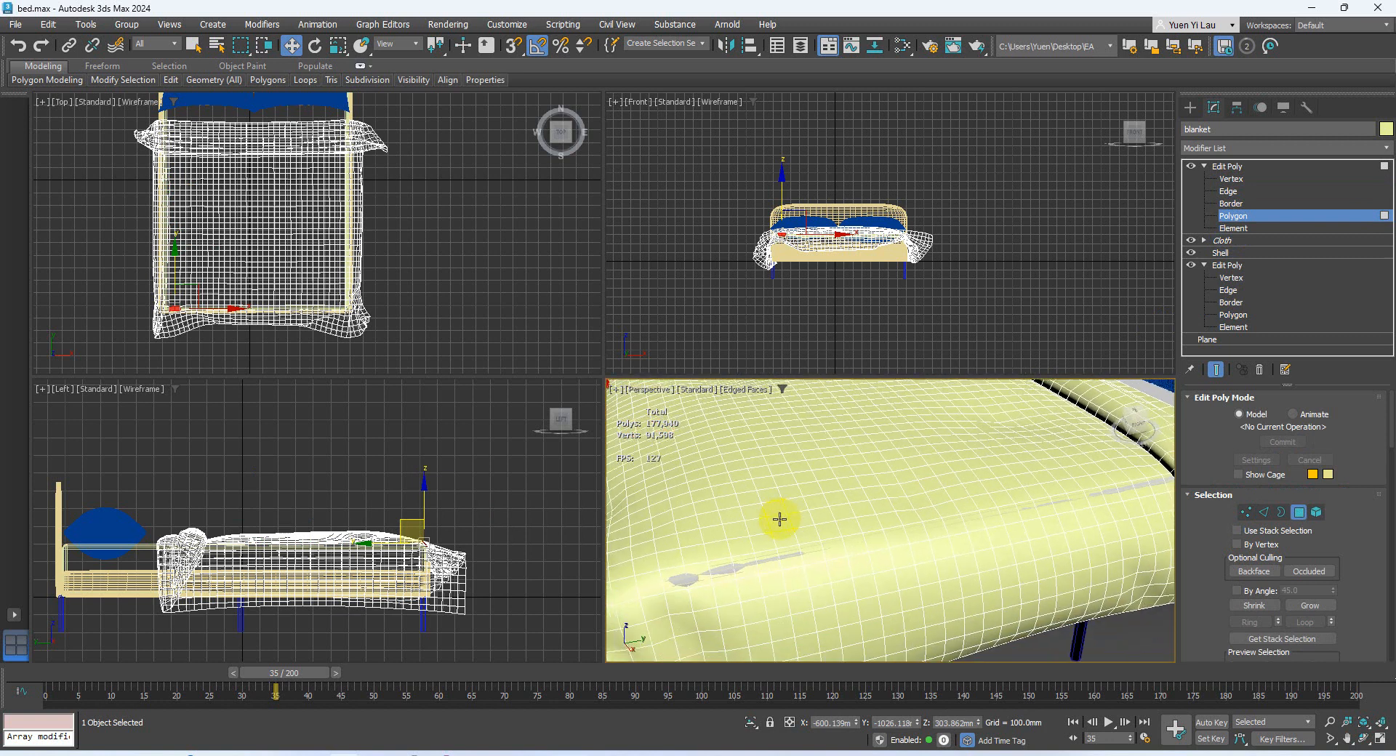
left_click(651, 587)
middle_click_drag(1005, 580, 887, 578)
left_click(1042, 485, "shift")
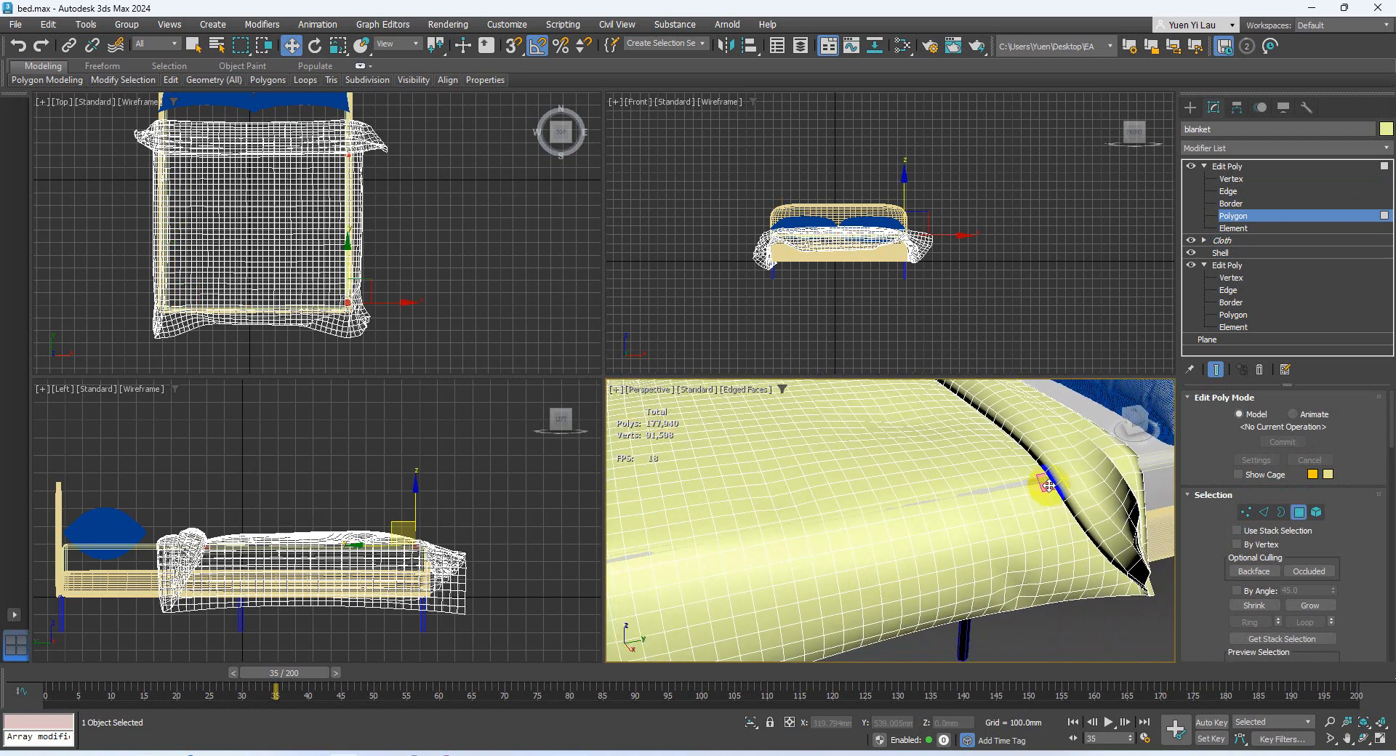
middle_click_drag(952, 522, 1041, 498, "alt")
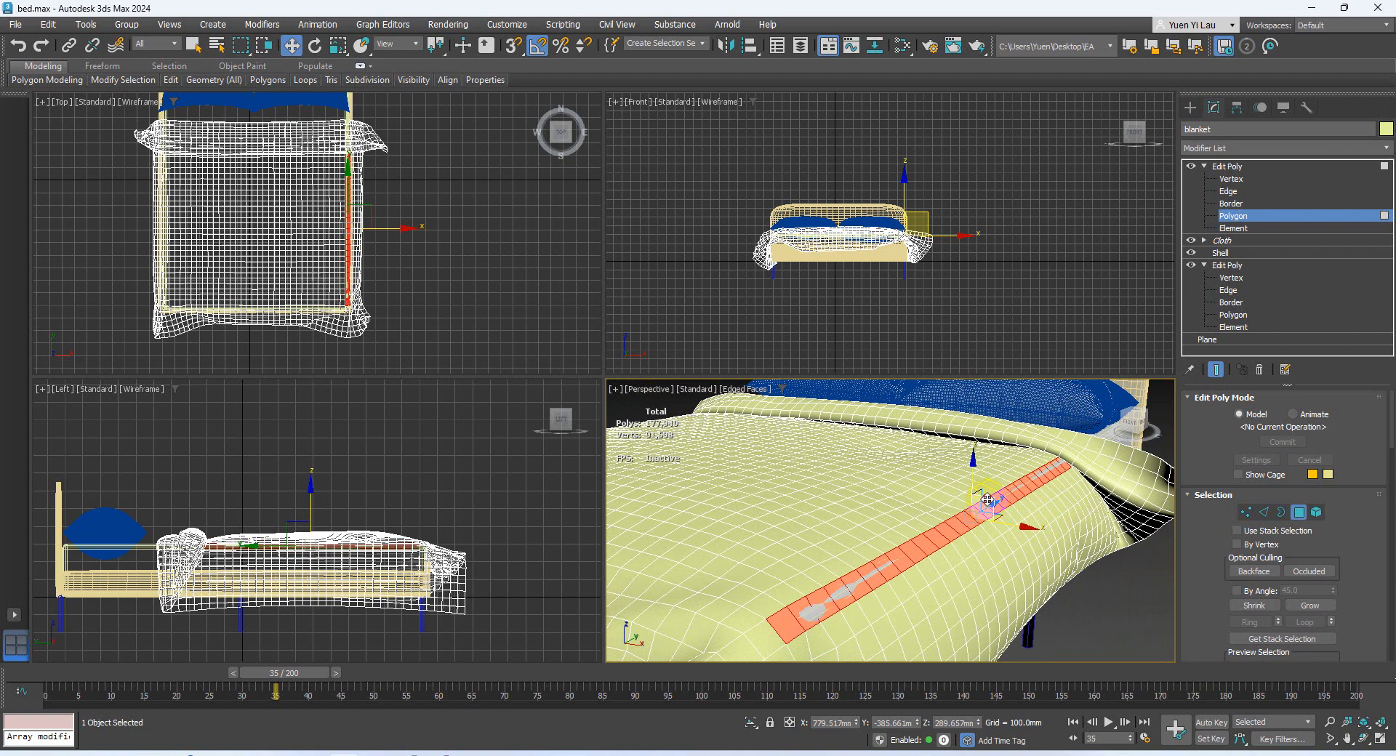
left_click_drag(988, 499, 988, 499)
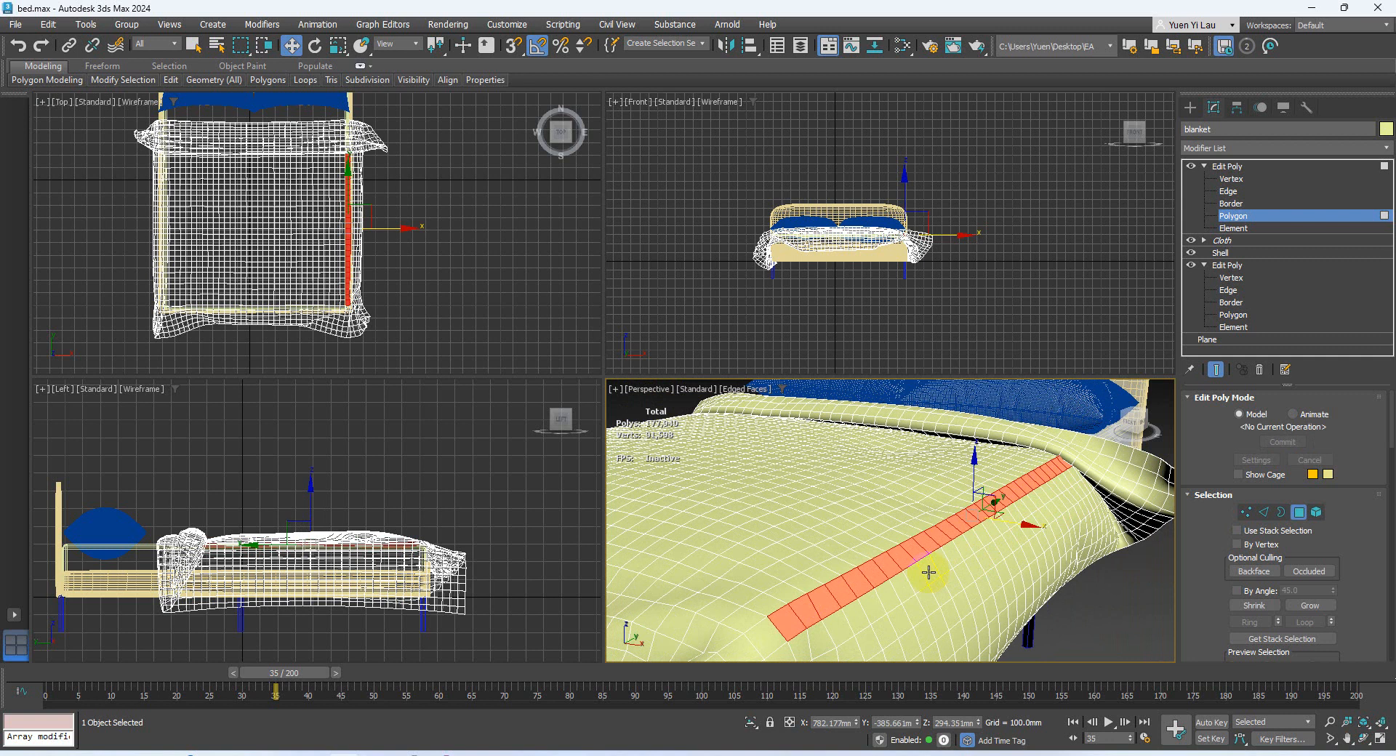
Step: Switch the blanket to vertex editing and enable Soft Selection with a falloff of about 171.6 mm
scroll(1047, 509, "down", 6)
scroll(1047, 509, "up", 7)
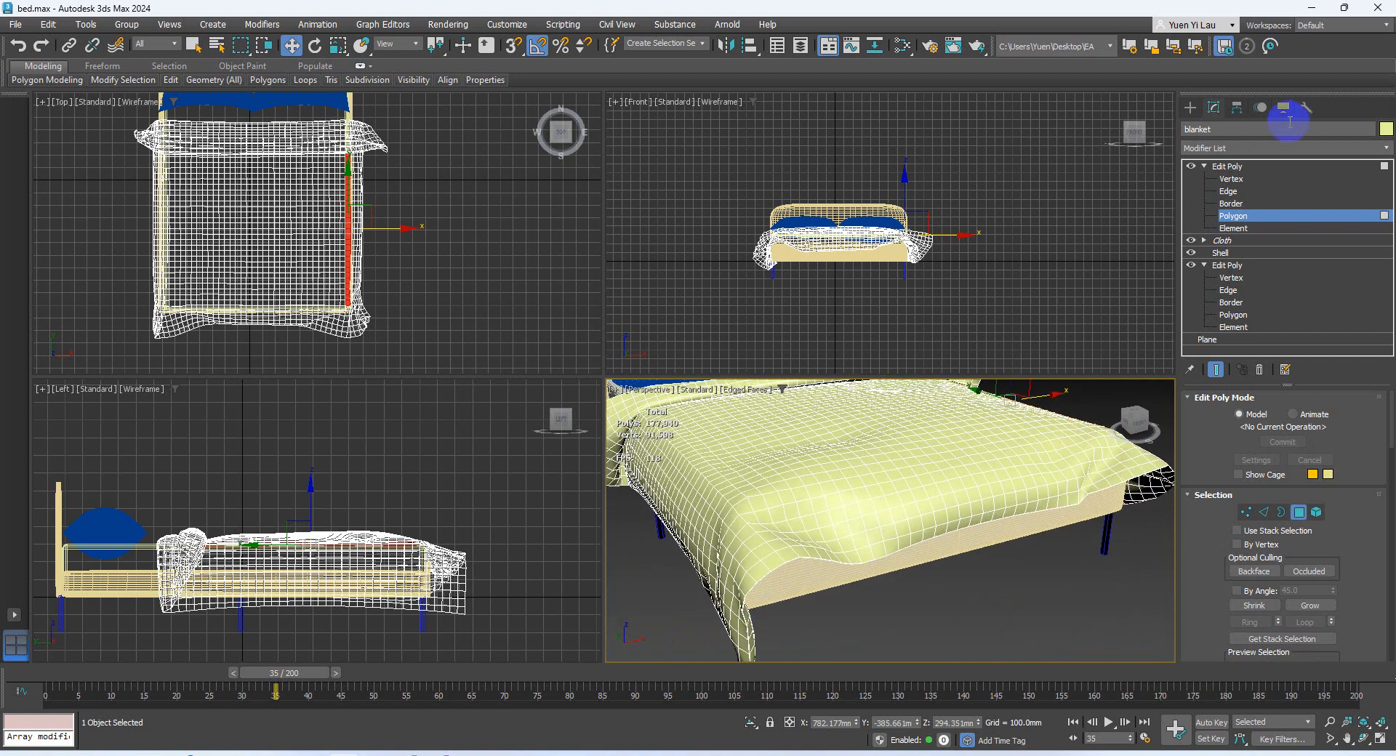
left_click(1231, 178)
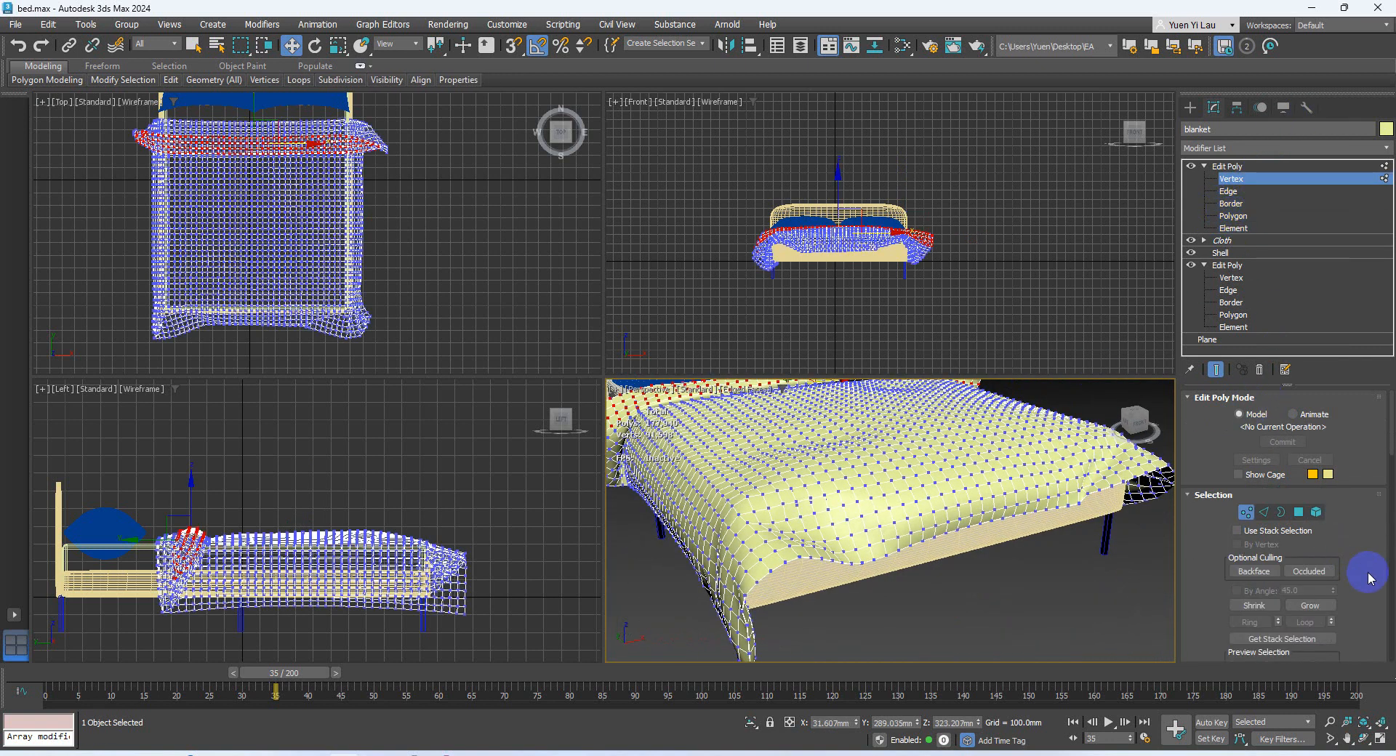
scroll(1374, 538, "down", 5)
scroll(1374, 611, "down", 3)
left_click(1269, 536)
middle_click_drag(1091, 578, 1011, 559, "alt")
left_click(1018, 500)
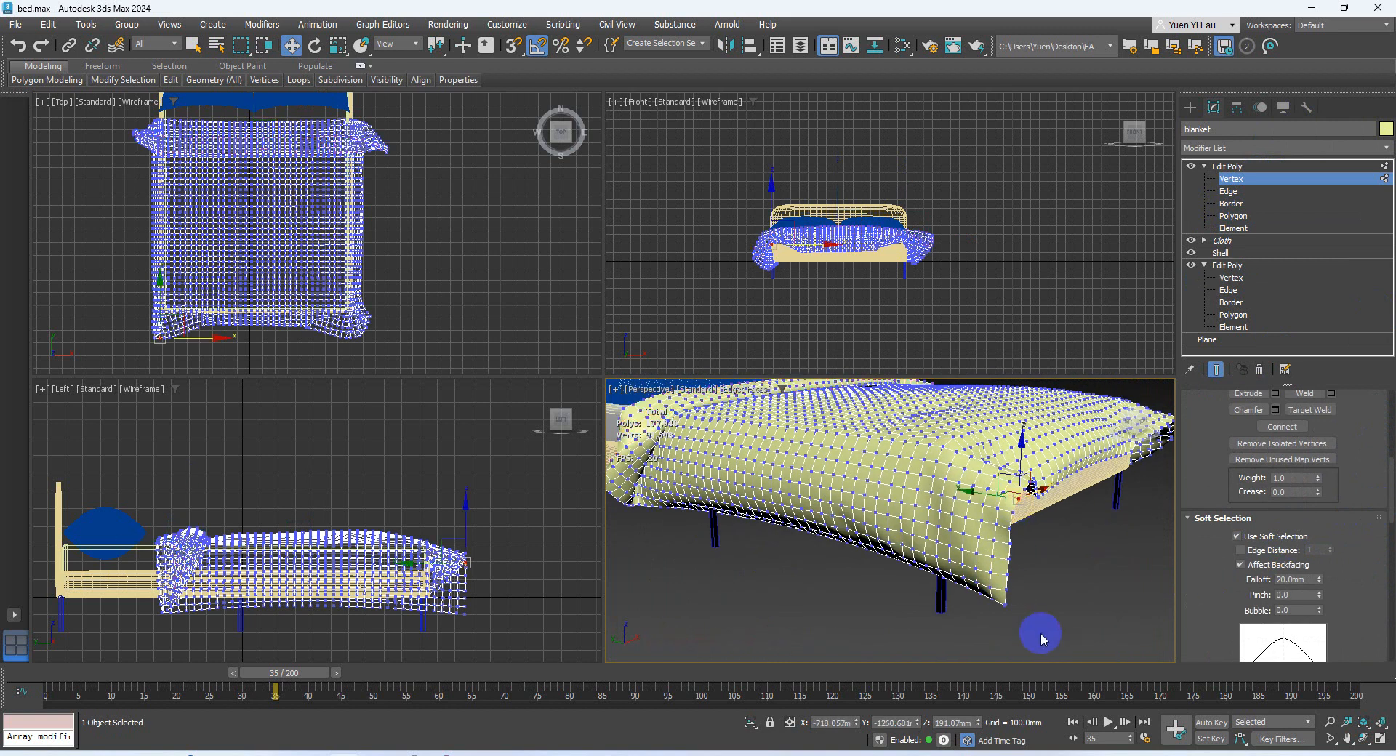
left_click_drag(1325, 587, 1295, 33)
Step: Lower the soft-selected vertices at the blanket's left foot corner by about 50 mm and undo the last corner change
left_click_drag(996, 499, 997, 501)
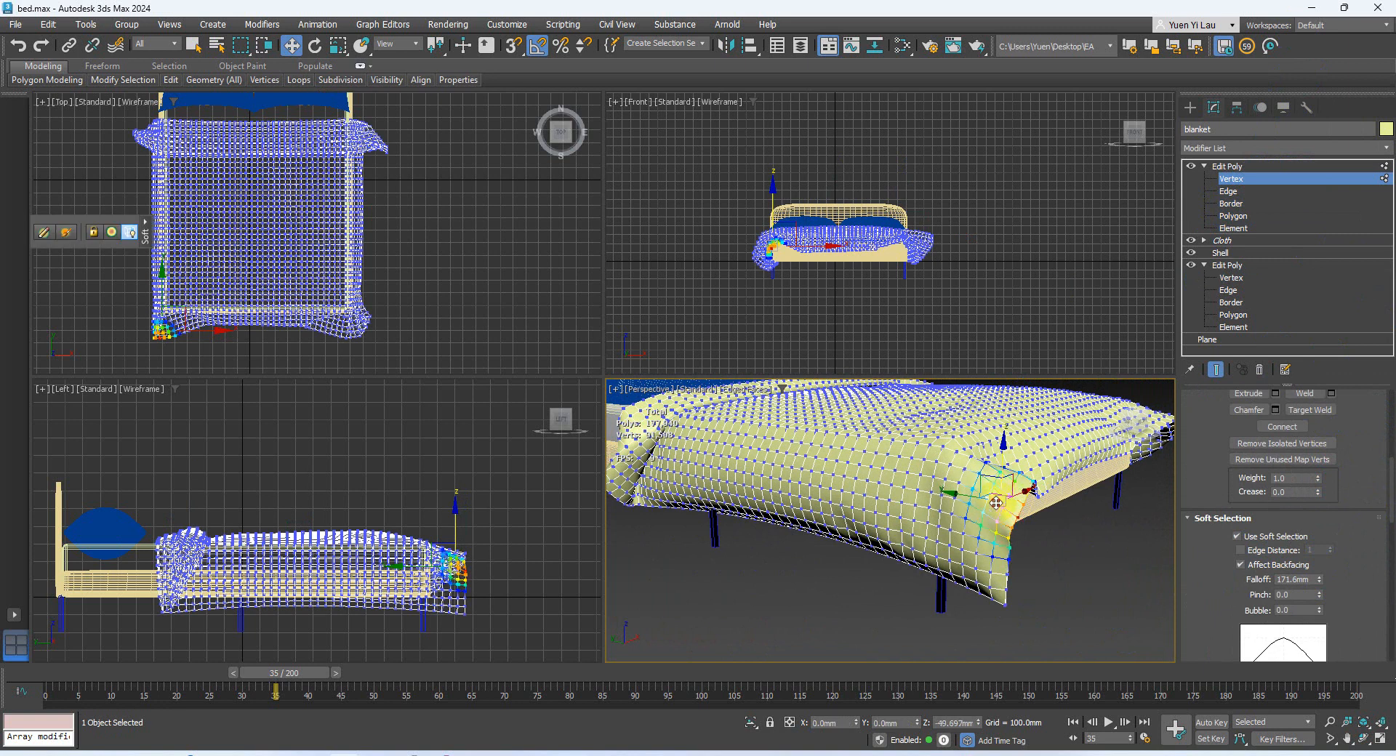
left_click(1013, 514)
middle_click_drag(1078, 547, 1013, 557, "alt")
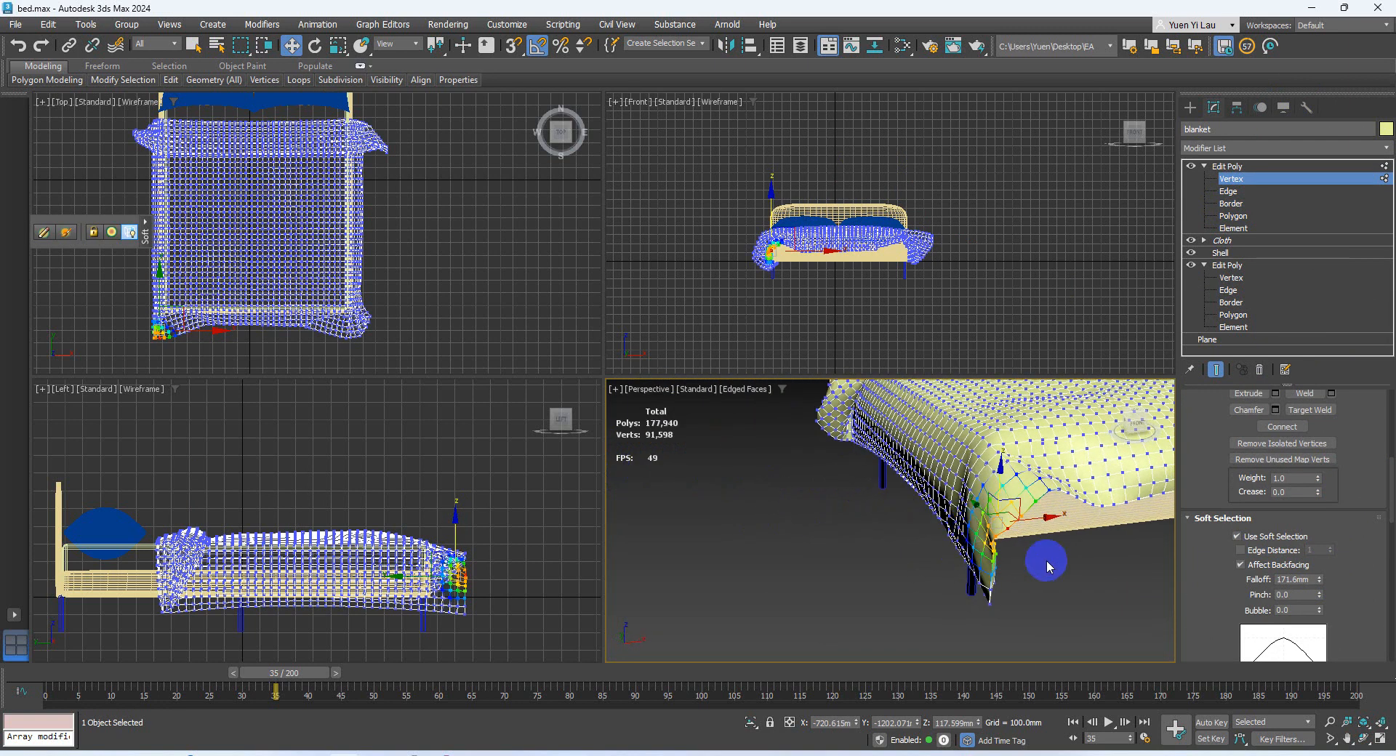
key("ctrl+z")
Step: Select the vertices of the overhanging left foot corner and shift them about 24 mm inward and 18 mm down
left_click_drag(979, 568, 968, 535)
middle_click_drag(998, 541, 1050, 595, "alt")
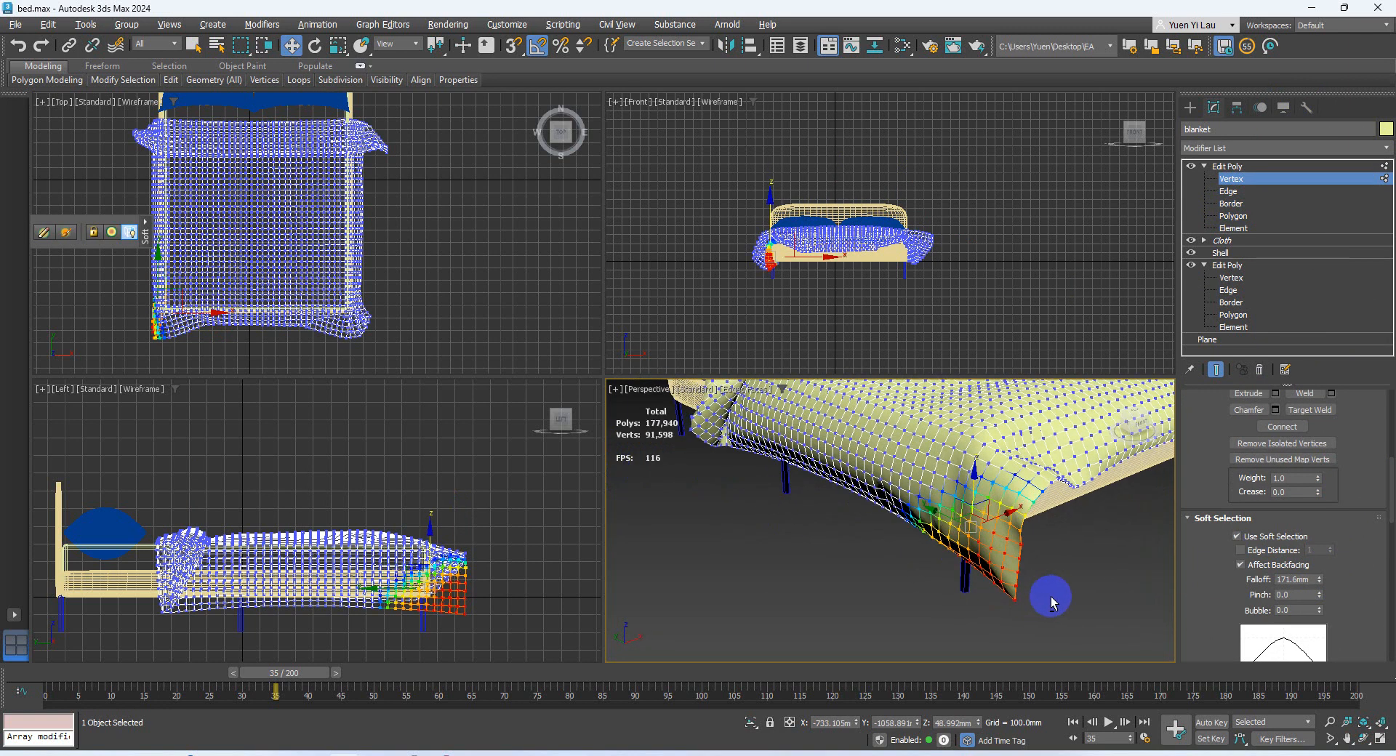
middle_click_drag(1067, 547, 1075, 600, "alt")
left_click(1026, 496)
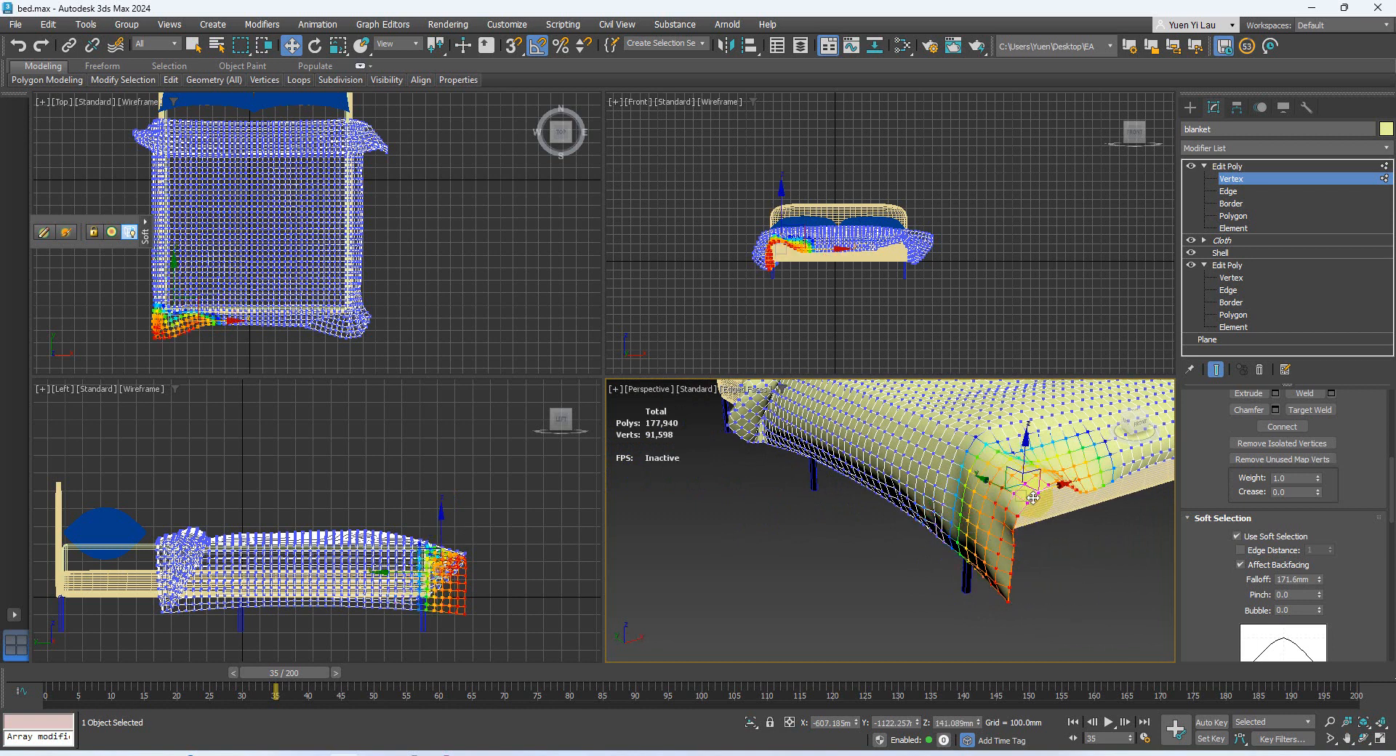
left_click_drag(1024, 466, 1051, 532)
right_click(1053, 533)
left_click_drag(1016, 480, 1044, 474)
middle_click_drag(1045, 476, 964, 497, "alt")
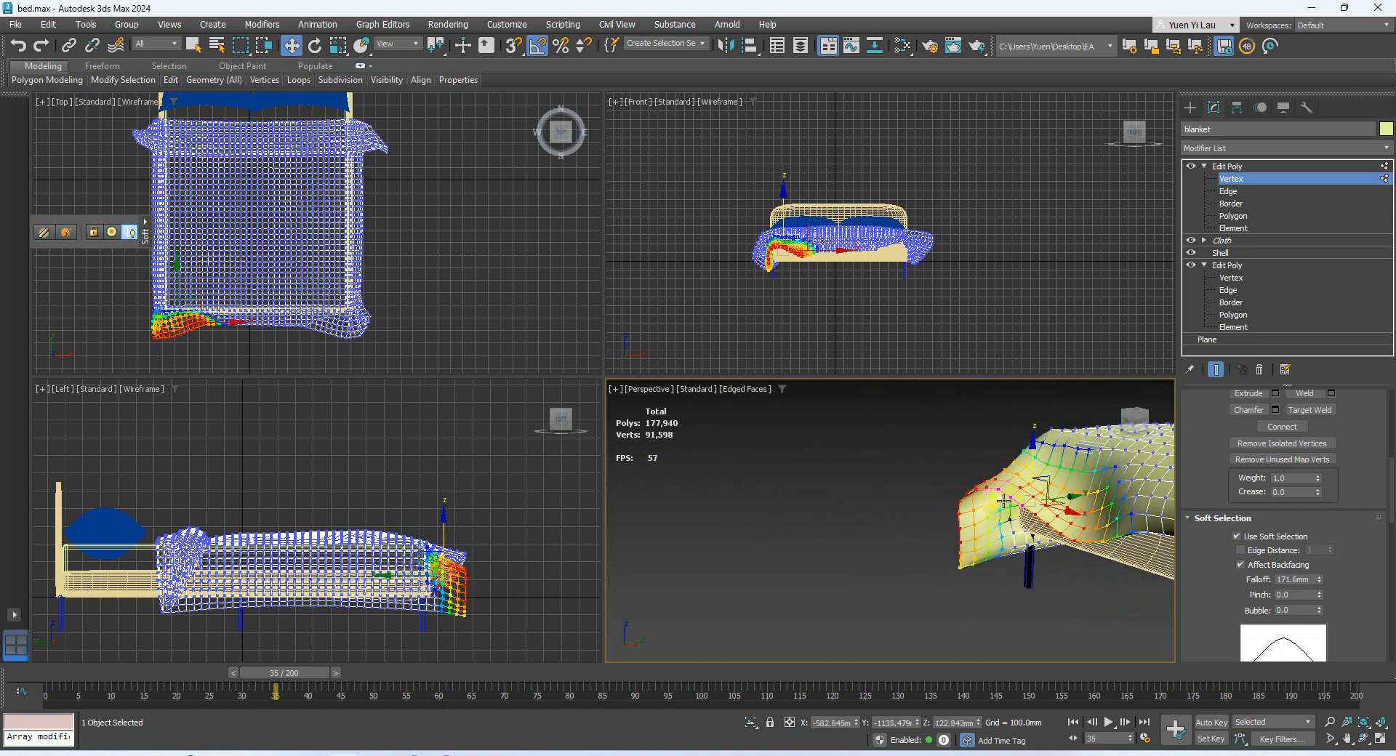
Step: Pull individual soft-selected vertices around the left foot corner's fold downward so the blanket hangs more naturally
left_click(984, 492)
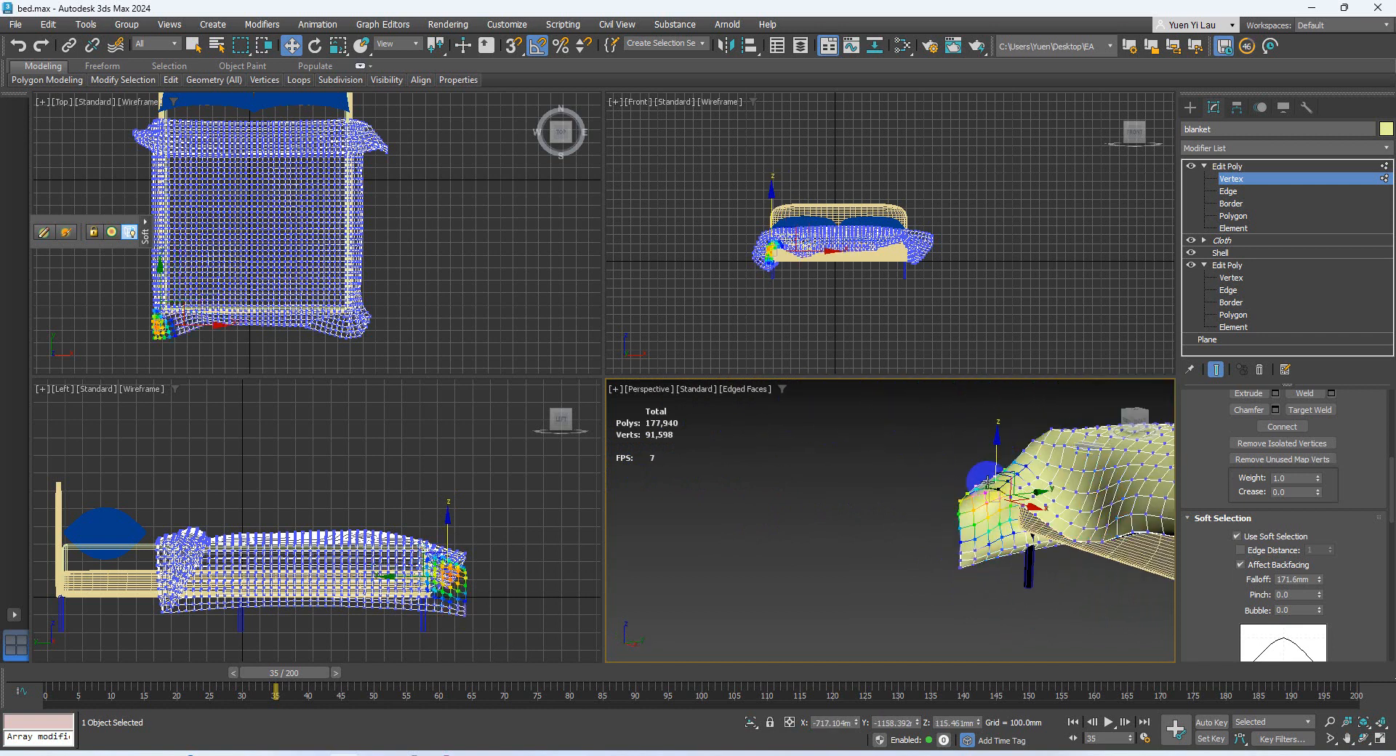
left_click(987, 482)
left_click_drag(997, 461, 1007, 526)
middle_click_drag(1008, 528, 1144, 538, "alt")
middle_click_drag(1062, 522, 994, 553, "alt")
left_click(1048, 508)
scroll(1063, 521, "up", 5)
left_click_drag(1008, 430, 1017, 514)
Step: Try to reposition a soft-selected vertex on the upper edge of the left foot corner and undo the move
scroll(1030, 526, "down", 5)
middle_click_drag(1066, 509, 1121, 533, "alt")
left_click(1027, 529)
left_click(1005, 492)
left_click(993, 443)
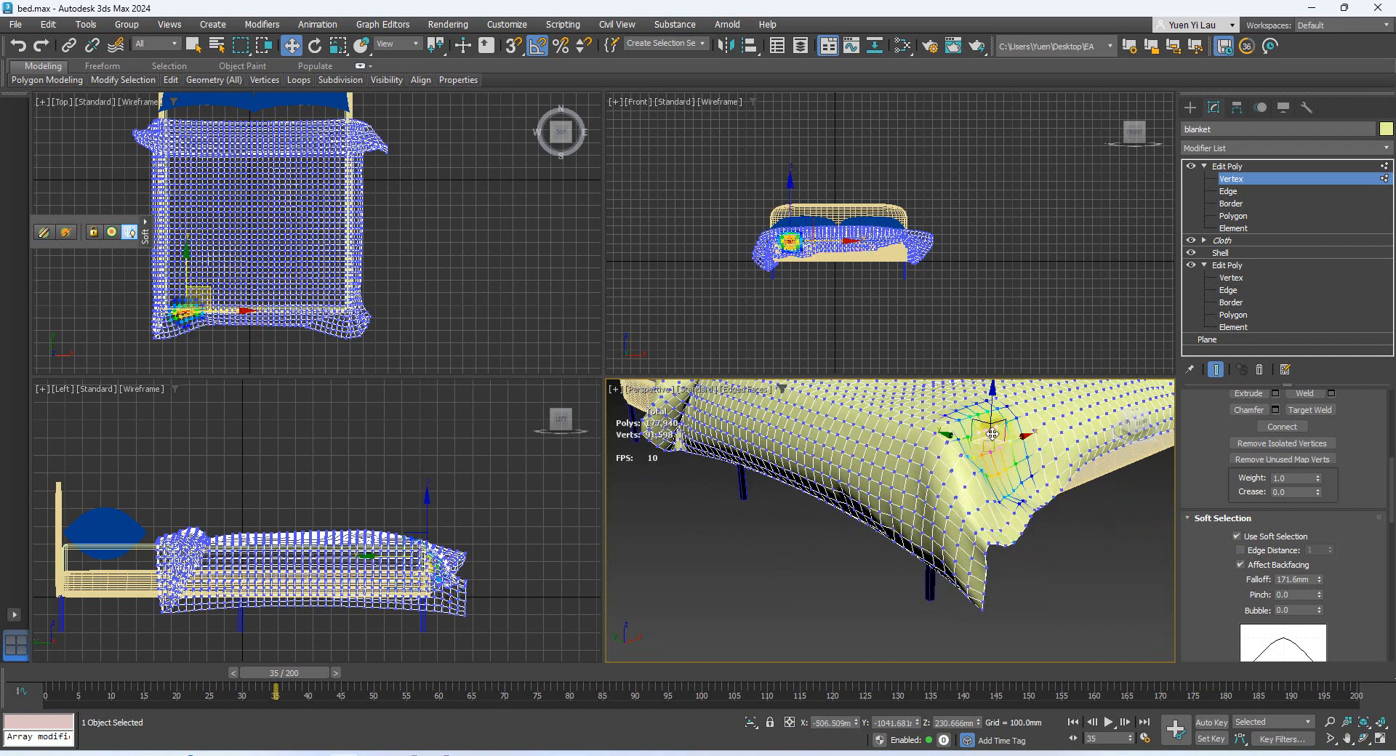
left_click_drag(991, 416, 993, 429)
key("ctrl+z")
Step: Raise soft-selected vertices on the foot side beside the left corner, the last by about 45 mm, and clear the vertex selection
left_click(1007, 474)
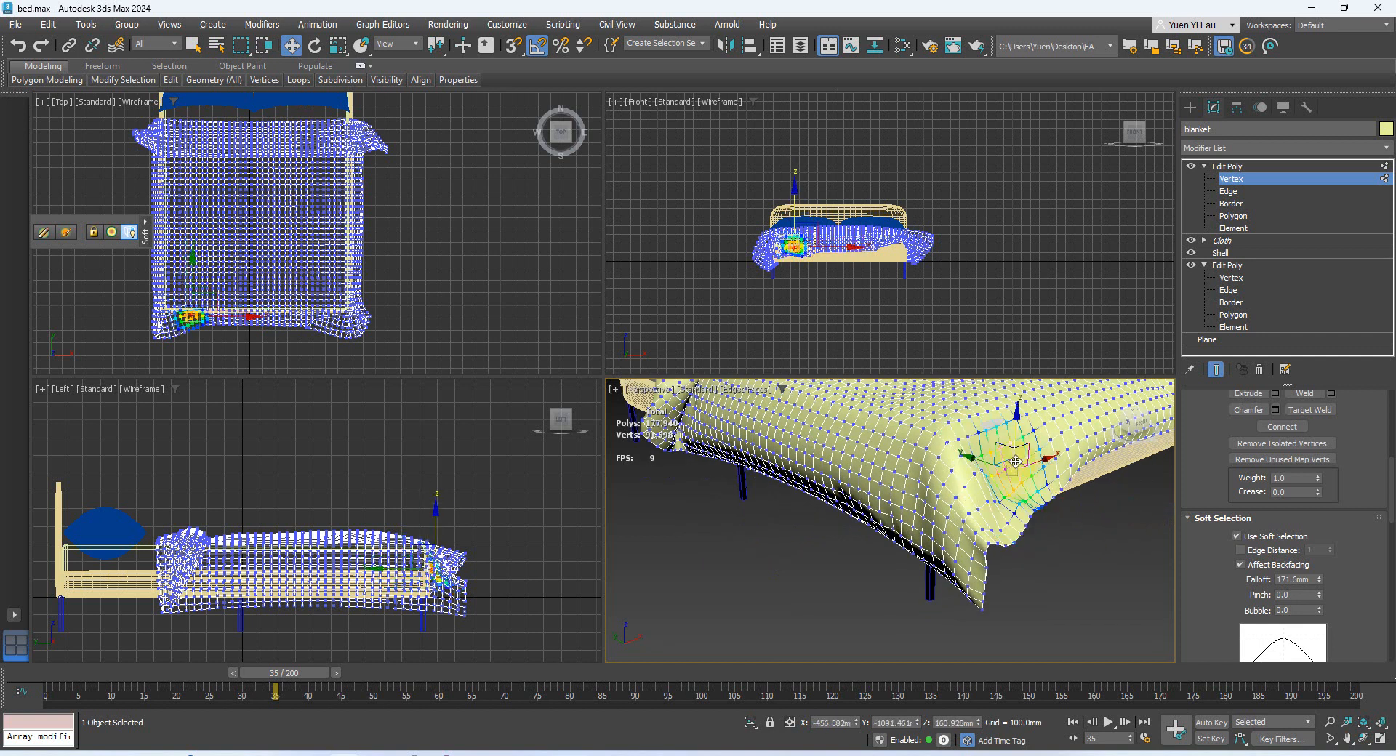
left_click_drag(1020, 425, 1020, 422)
middle_click_drag(1033, 487, 979, 497, "alt")
left_click(955, 461)
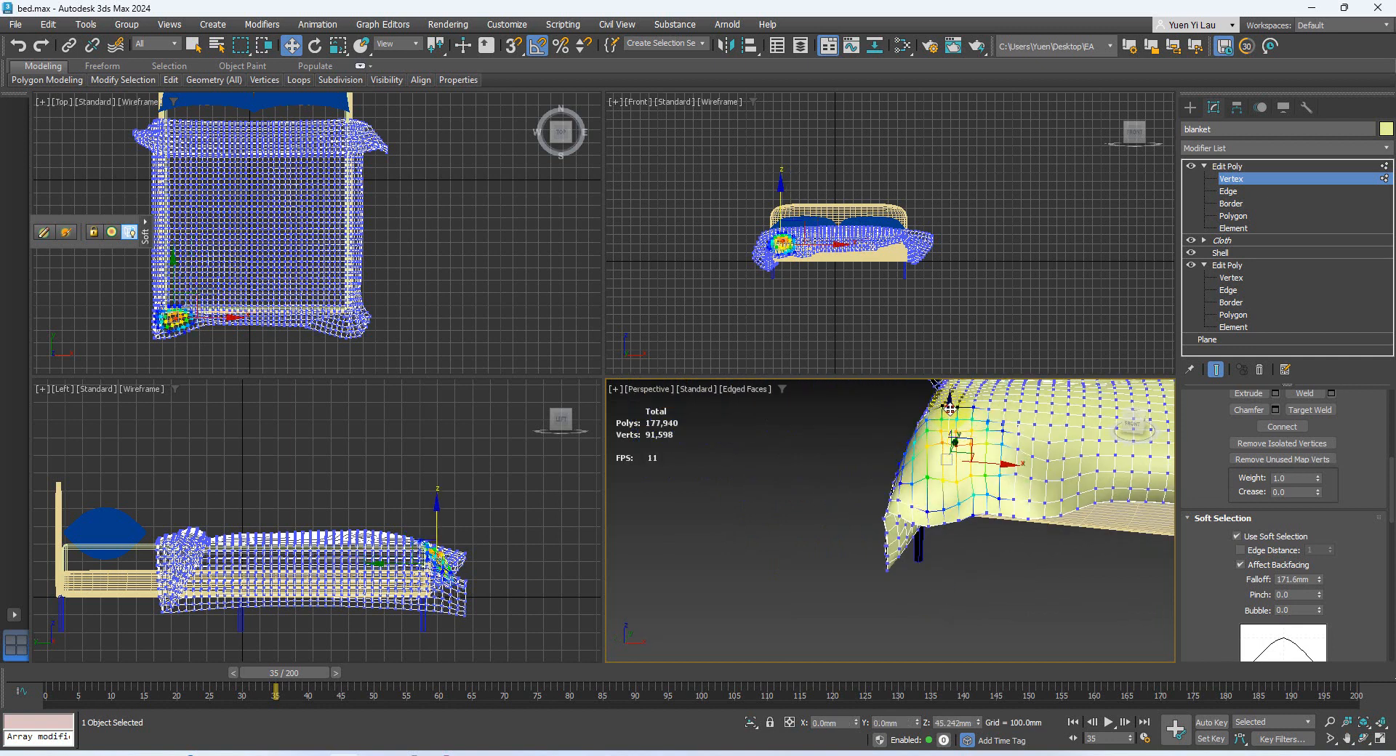
left_click(1017, 585)
middle_click_drag(1017, 584, 741, 564, "alt")
middle_click_drag(1013, 475, 1034, 526)
scroll(969, 574, "down", 3)
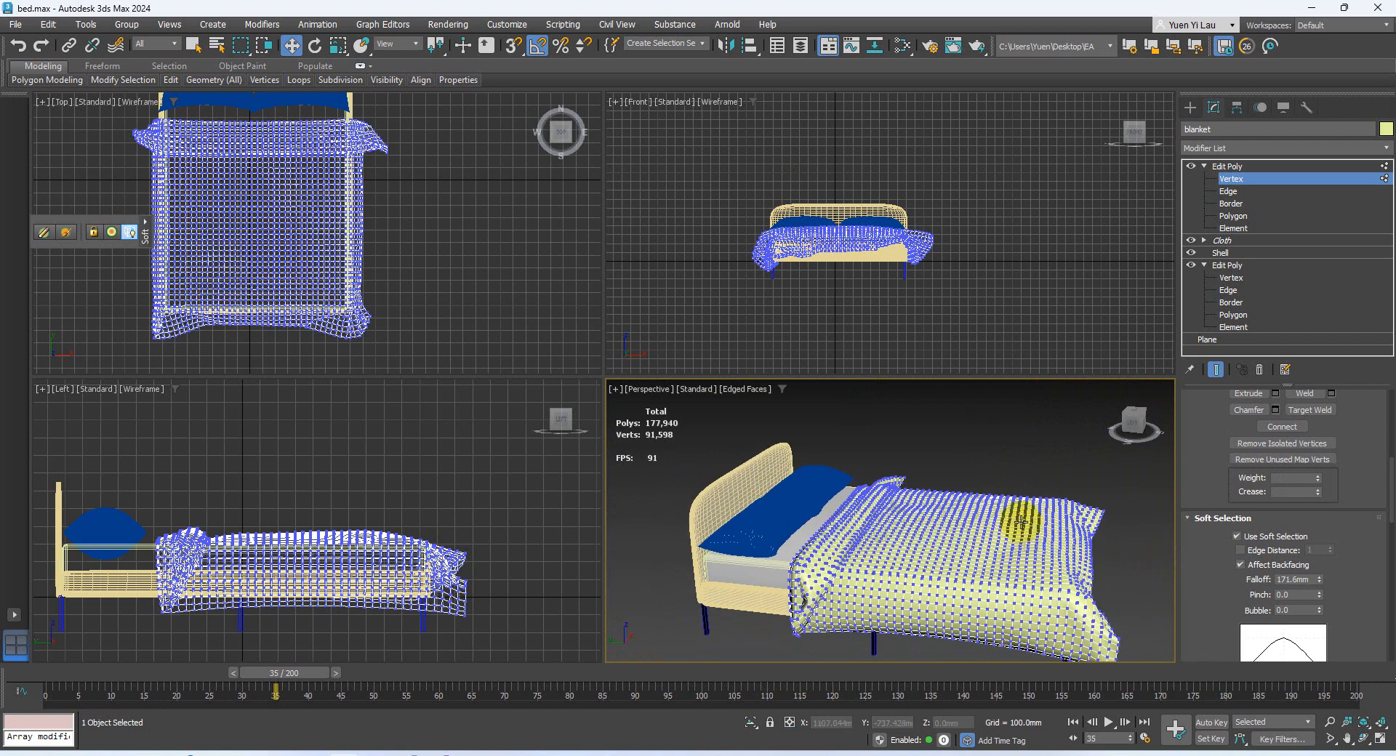
Step: Leave vertex editing, deselect the blanket, and maximize the Perspective view to review the whole bed
left_click(1229, 166)
middle_click_drag(1038, 421, 1136, 524, "alt")
left_click(1104, 518)
middle_click_drag(998, 561, 1013, 548, "alt")
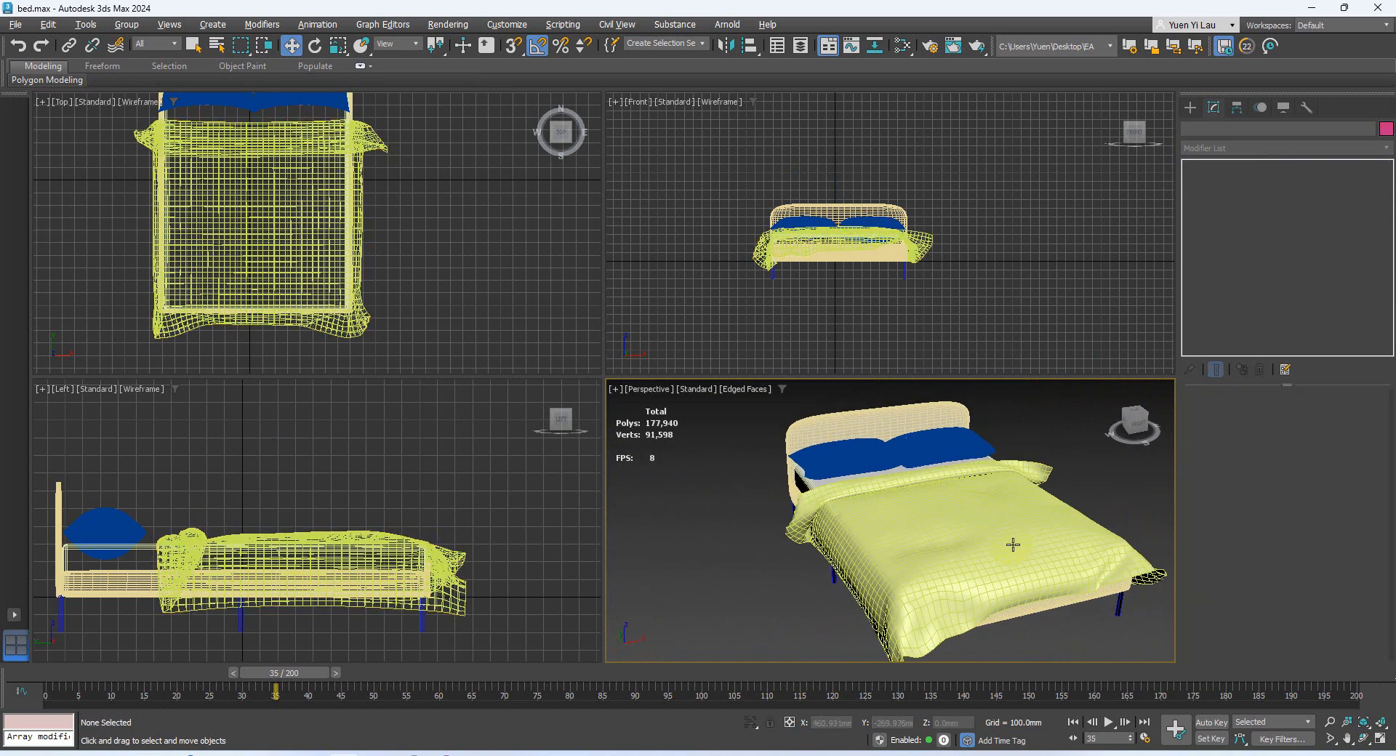
left_click(1378, 740)
middle_click_drag(1013, 563, 703, 378, "alt")
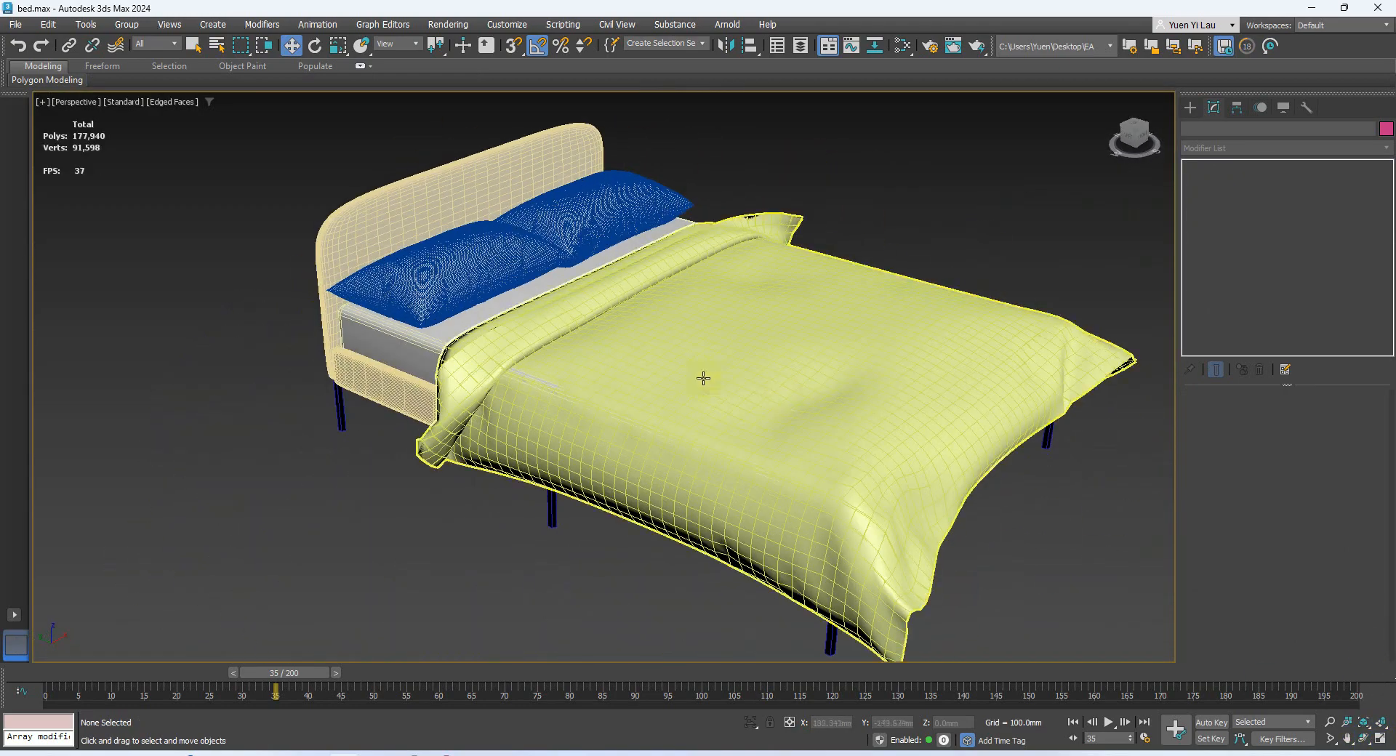
middle_click_drag(566, 363, 574, 367)
Step: Select the blanket again and enter polygon editing to check the folded-back top edge
left_click(695, 349)
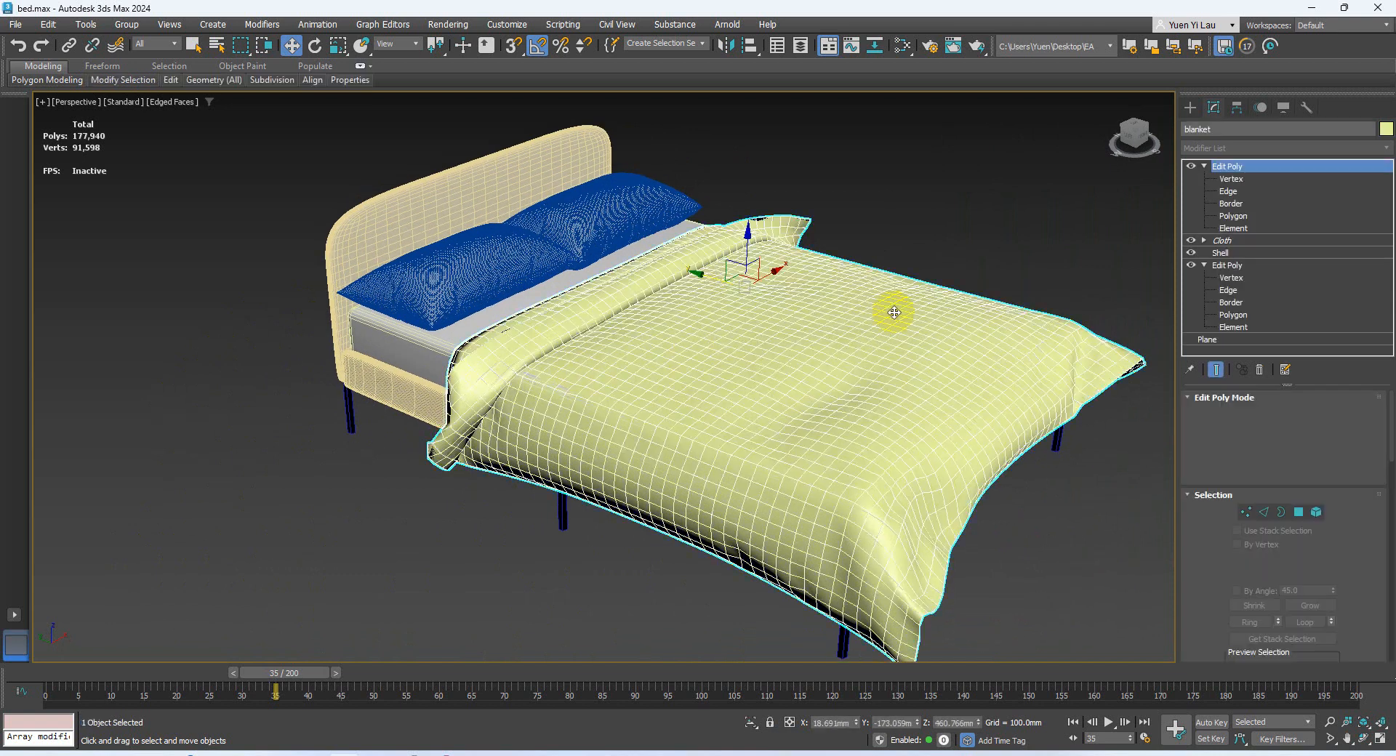
left_click(1240, 217)
scroll(510, 411, "up", 6)
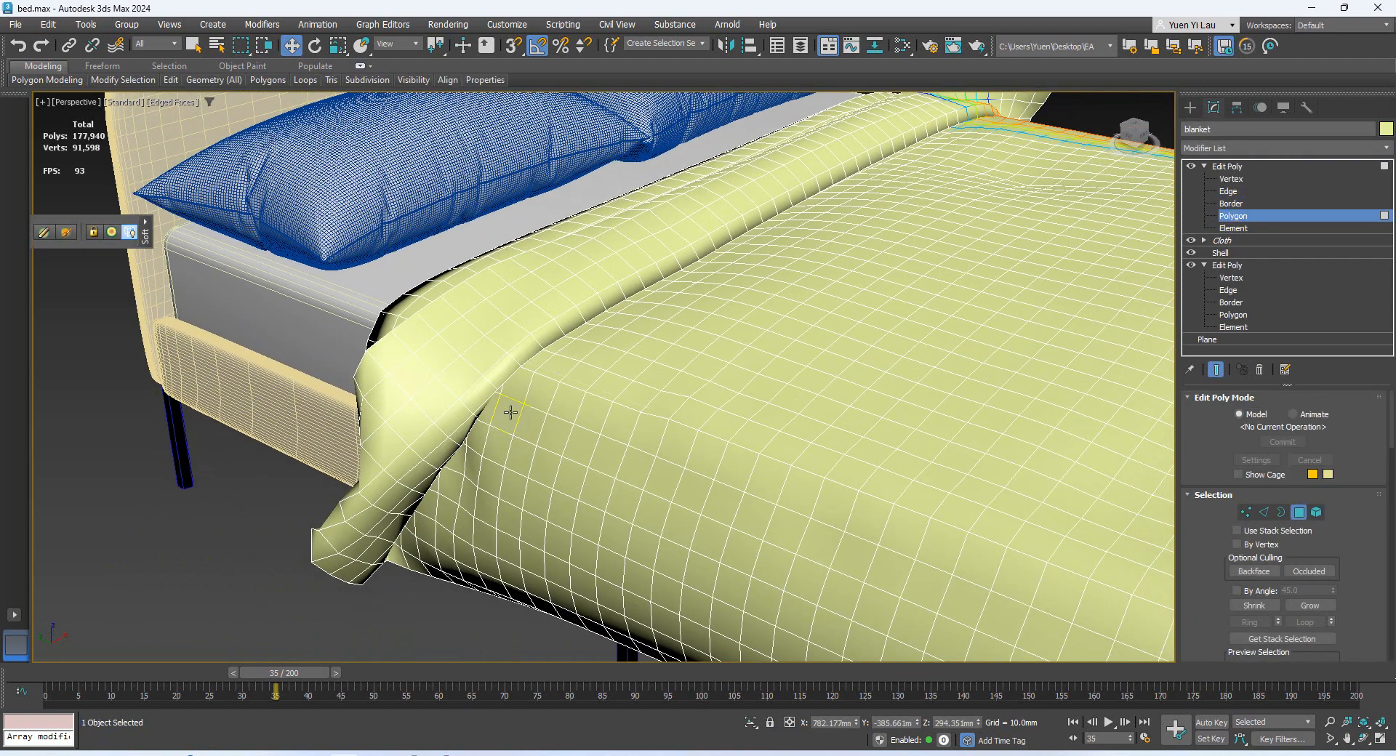
scroll(775, 436, "down", 7)
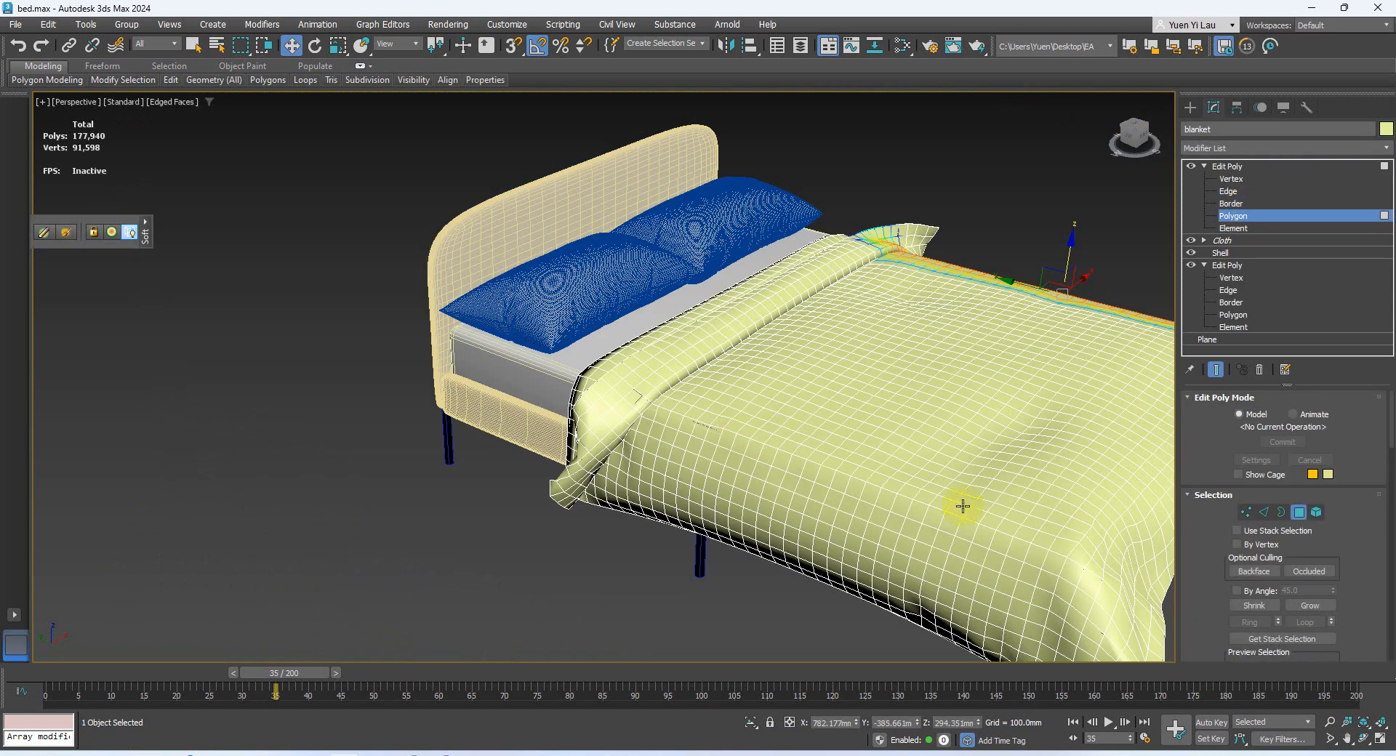